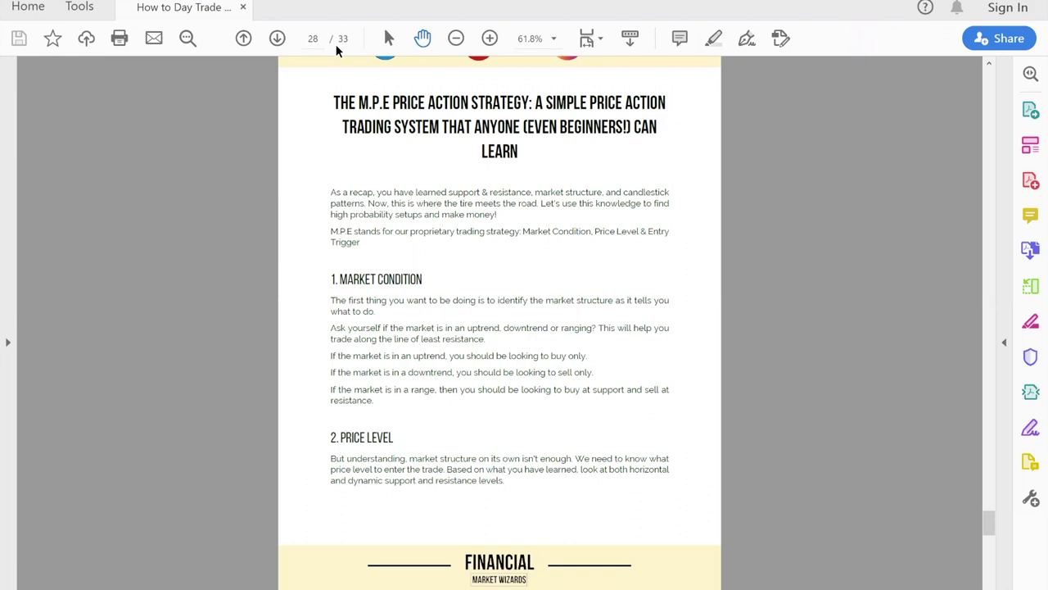
- Review the candlestick pattern pages, going back from the M.P.E strategy on page 28 to the bullish engulfing section on page 22
scroll(287, 271, up, 5)
scroll(282, 282, down, 2)
scroll(279, 288, down, 3)
scroll(385, 205, up, 15)
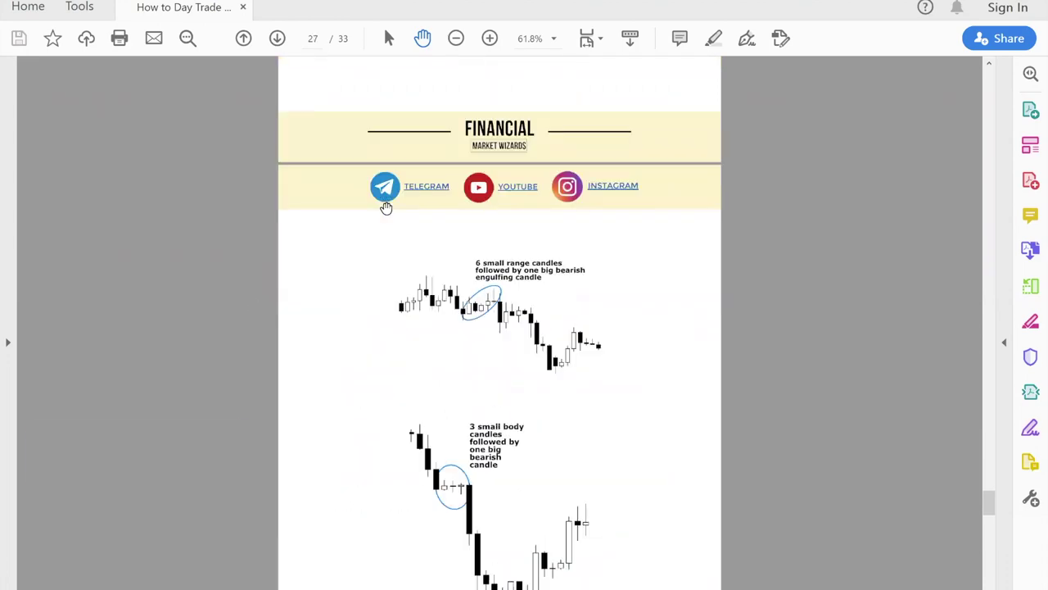
scroll(477, 387, up, 4)
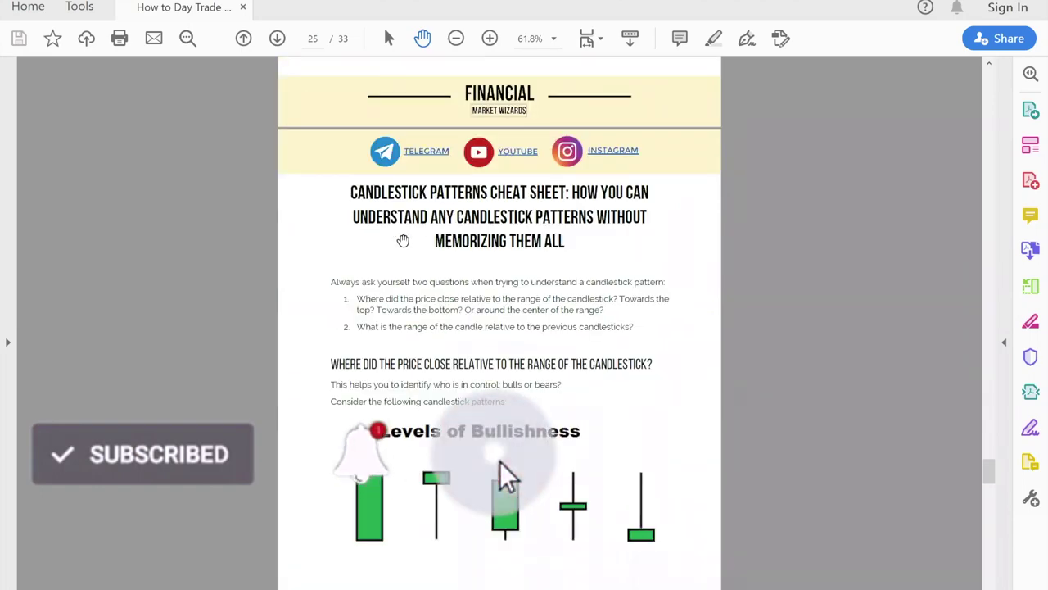
scroll(403, 240, up, 4)
scroll(403, 240, up, 5)
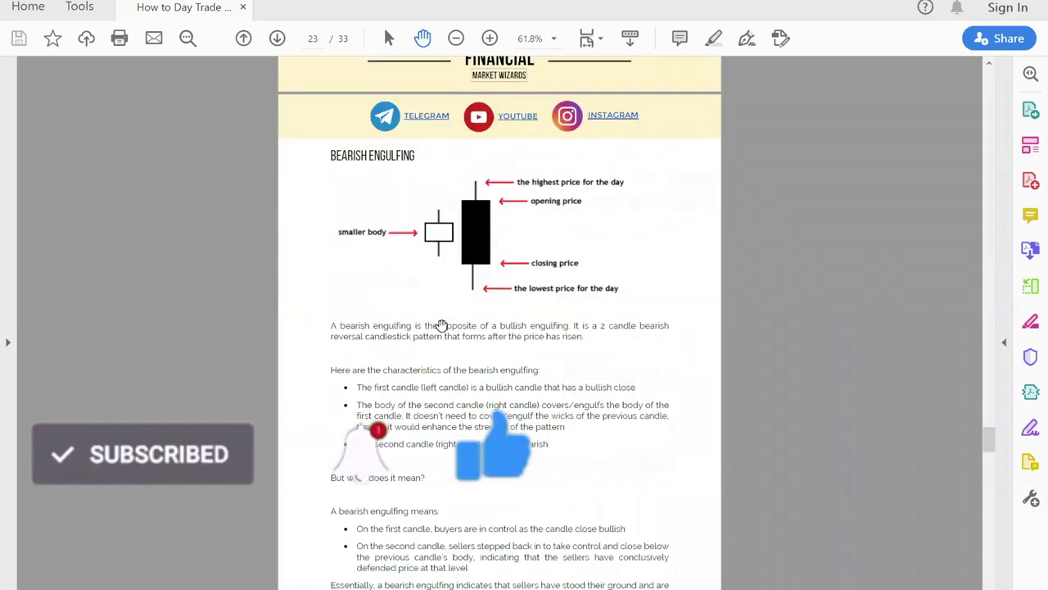
scroll(555, 355, up, 5)
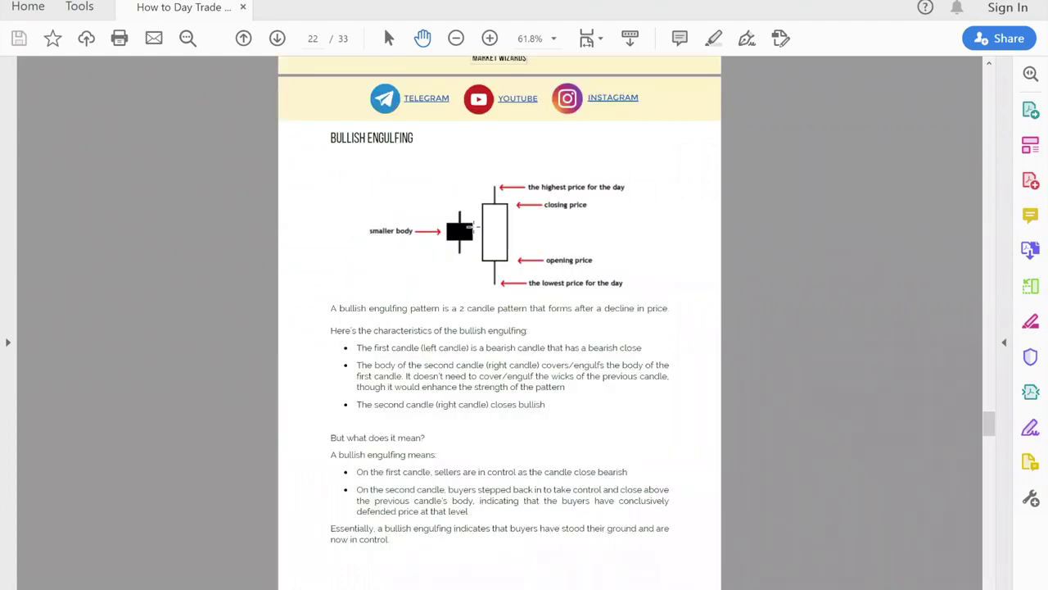
- Return to page 28 and examine the M.P.E strategy's market condition and price level rules
scroll(540, 213, down, 5)
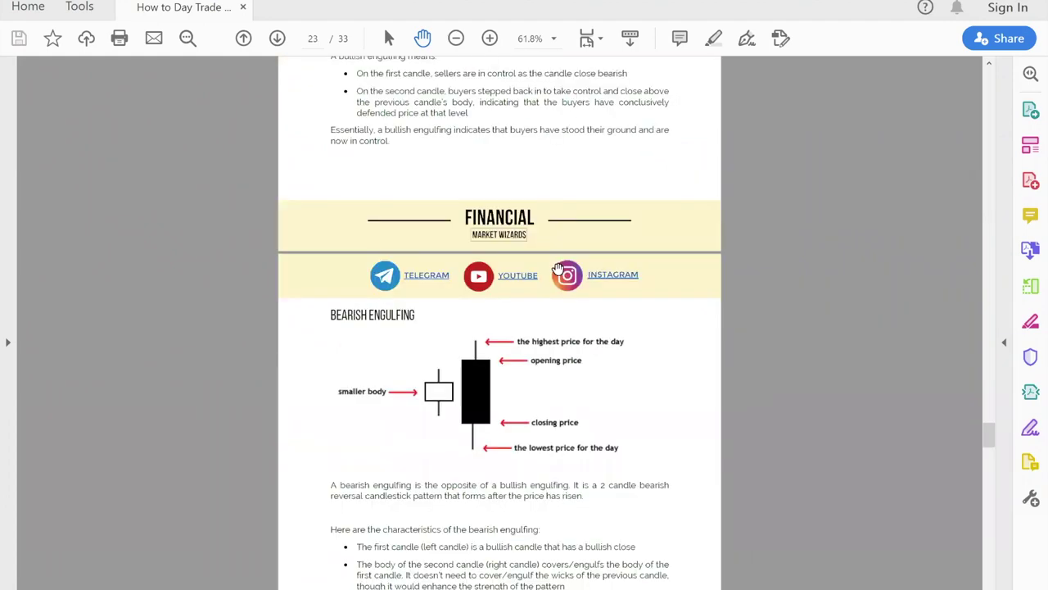
scroll(560, 269, down, 15)
scroll(560, 270, down, 10)
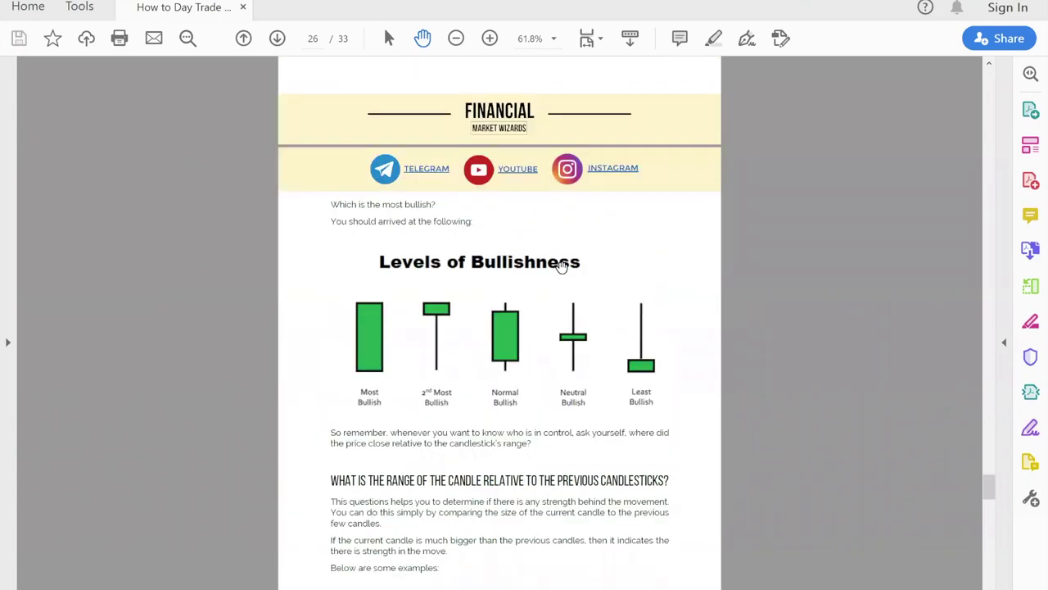
scroll(558, 269, down, 10)
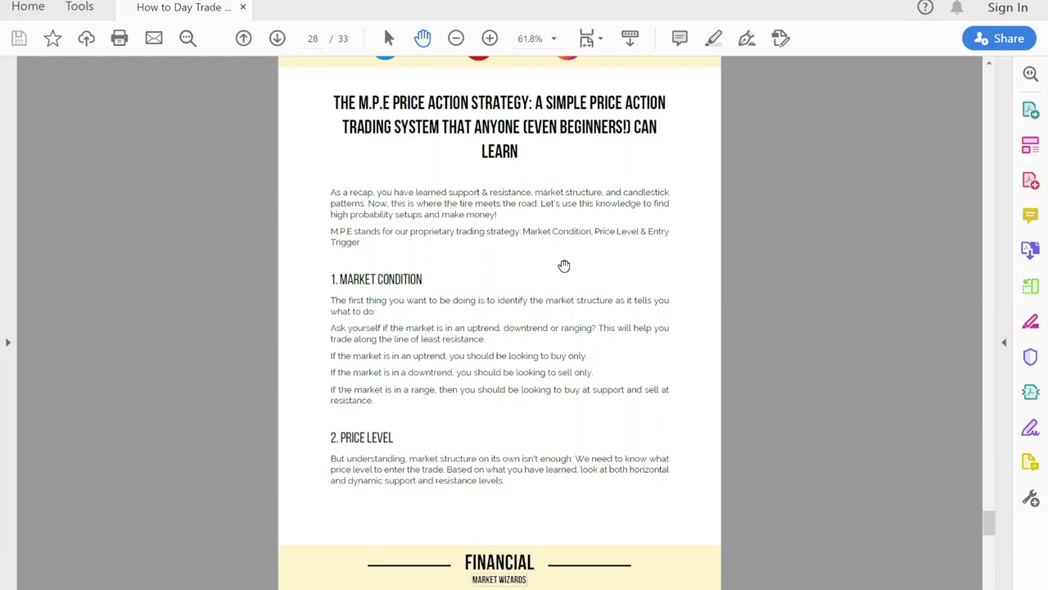
scroll(564, 265, down, 3)
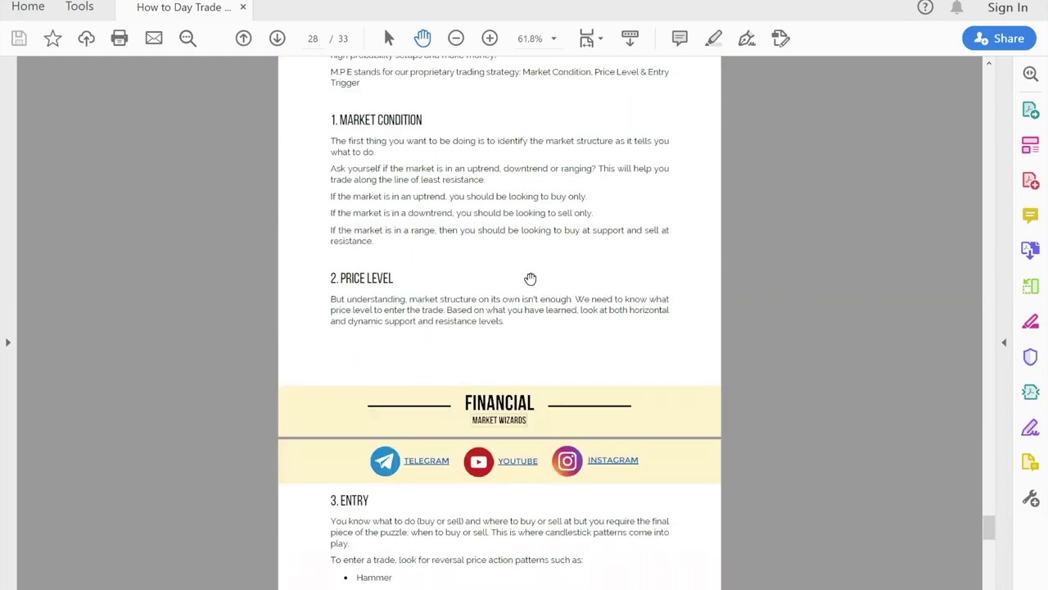
scroll(394, 407, up, 2)
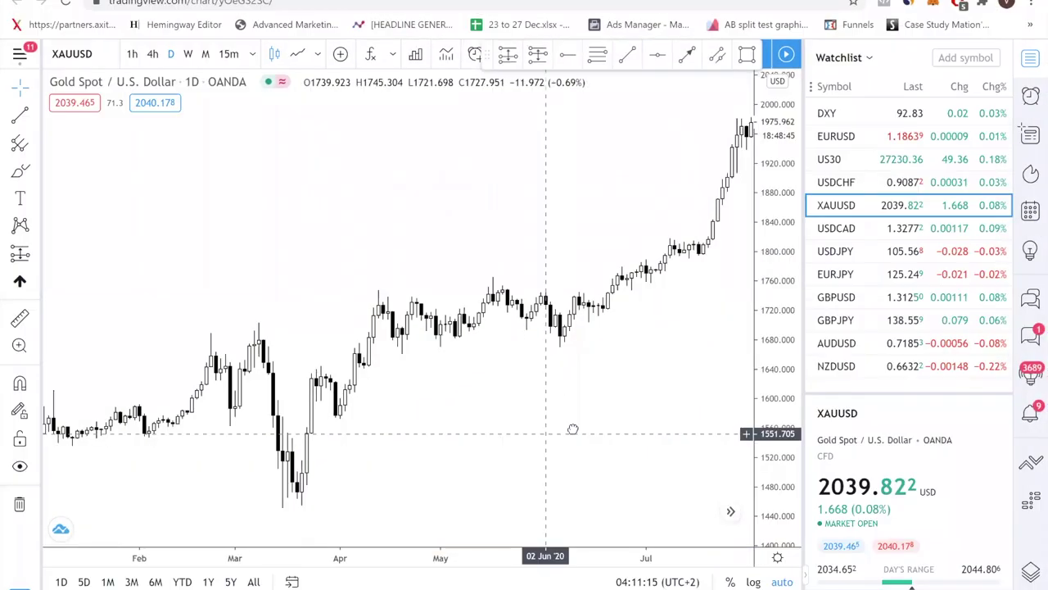
- On the XAUUSD daily chart, draw a rising arrow up to about 1600 beneath the candles and a pullback arrow down to about 1507
drag(571, 429, 495, 399)
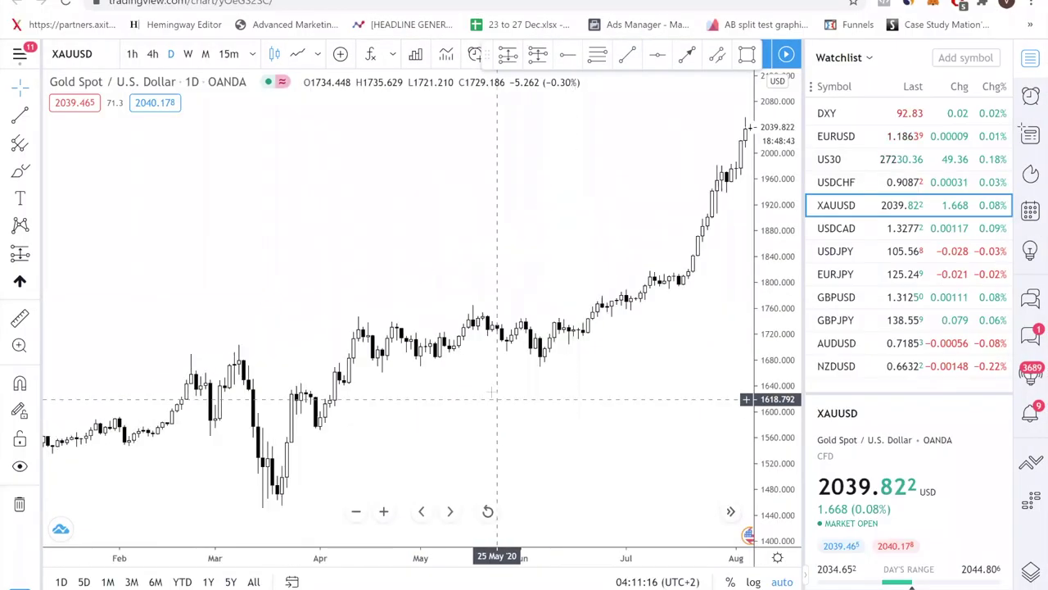
drag(779, 351, 778, 277)
drag(574, 406, 557, 253)
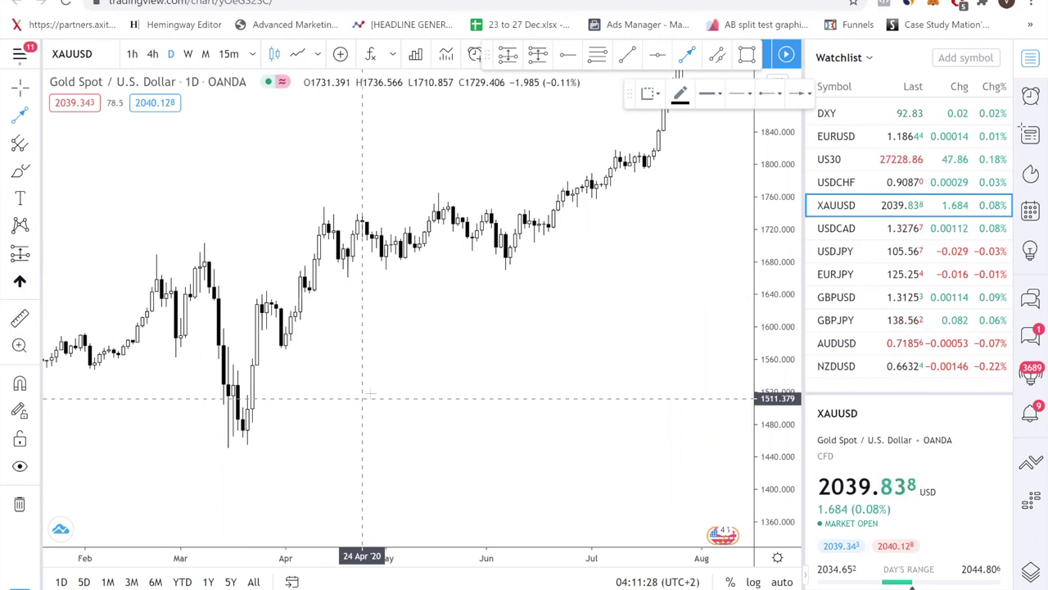
click(347, 445)
click(390, 328)
click(687, 55)
click(396, 331)
click(416, 399)
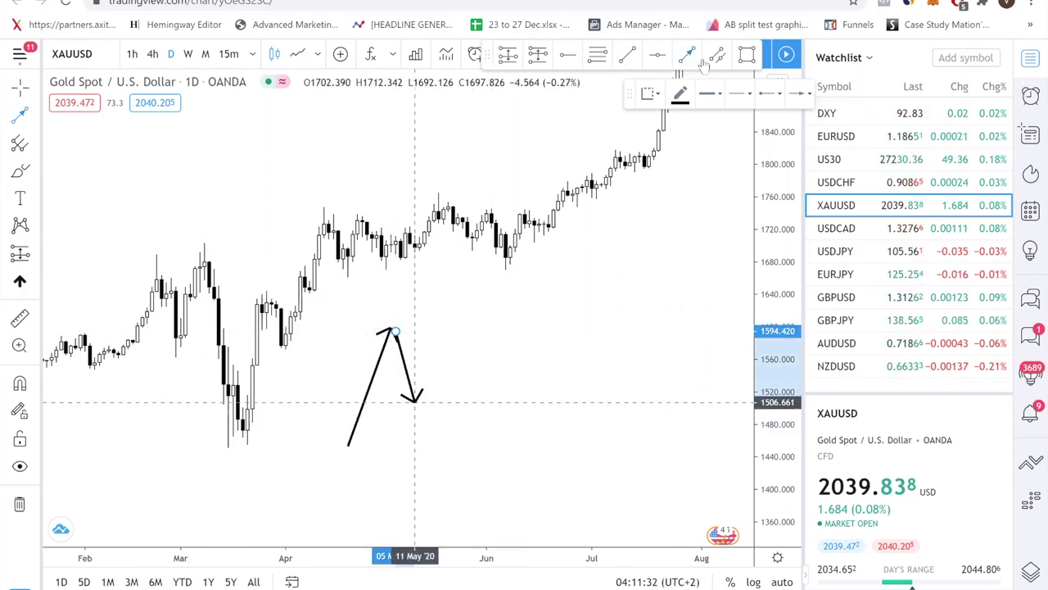
- Extend the zigzag with three arrows: up to about 1690, down to about 1592, and up to about 1811
click(415, 402)
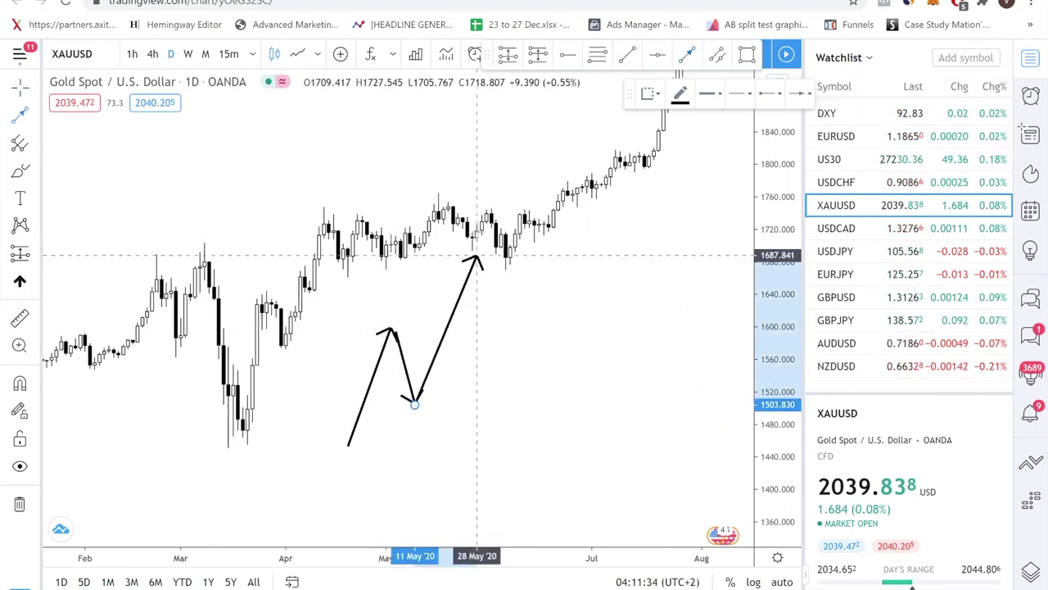
click(463, 250)
click(463, 253)
click(482, 332)
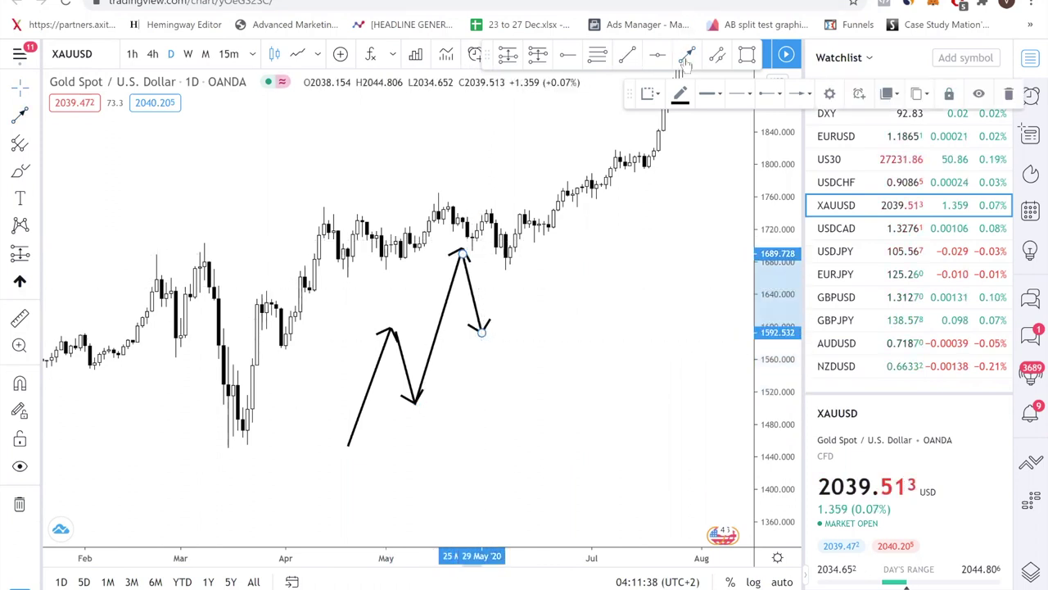
click(484, 332)
click(567, 156)
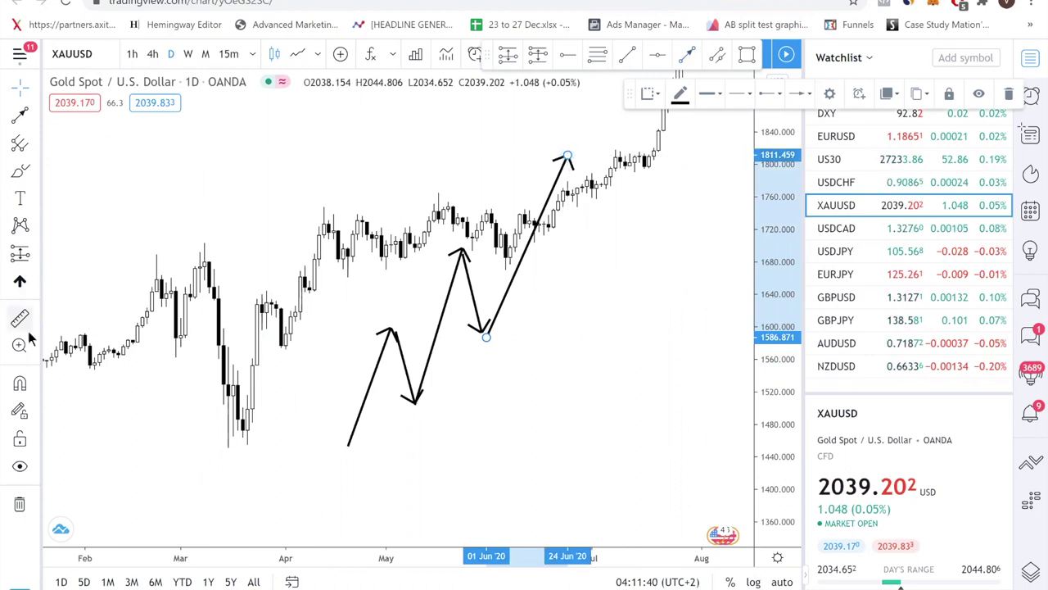
- Add the text label "High" above the zigzag's first peak and "Low" beneath its first trough
click(19, 197)
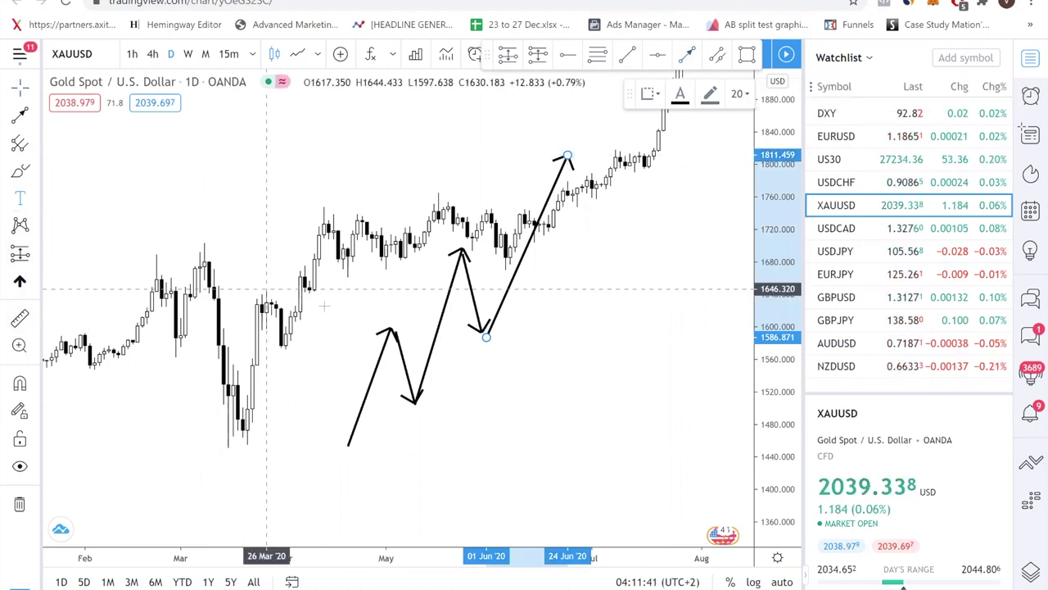
click(370, 312)
text(High)
click(624, 544)
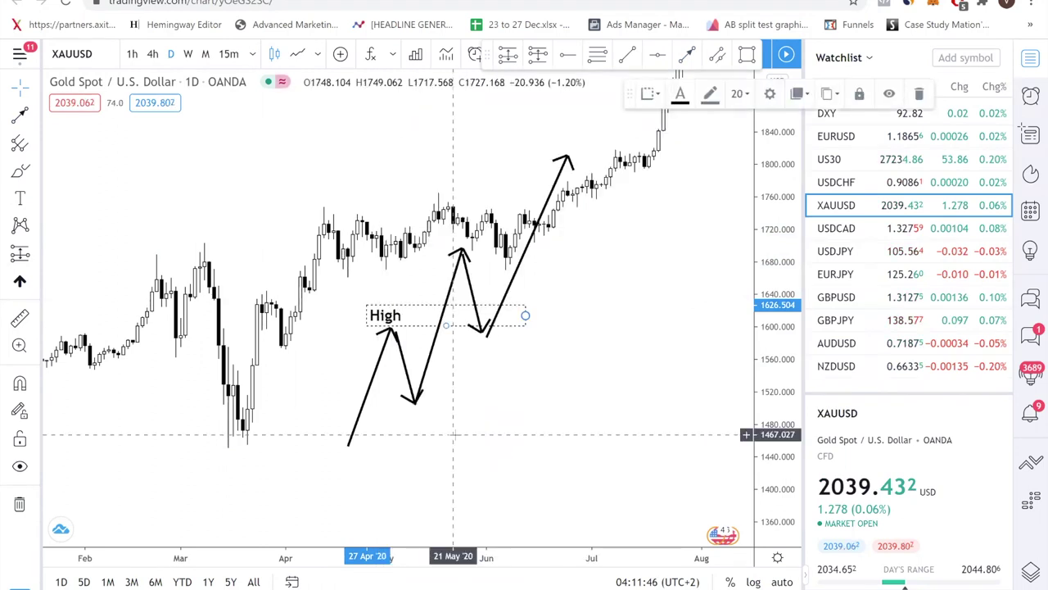
click(453, 421)
click(22, 199)
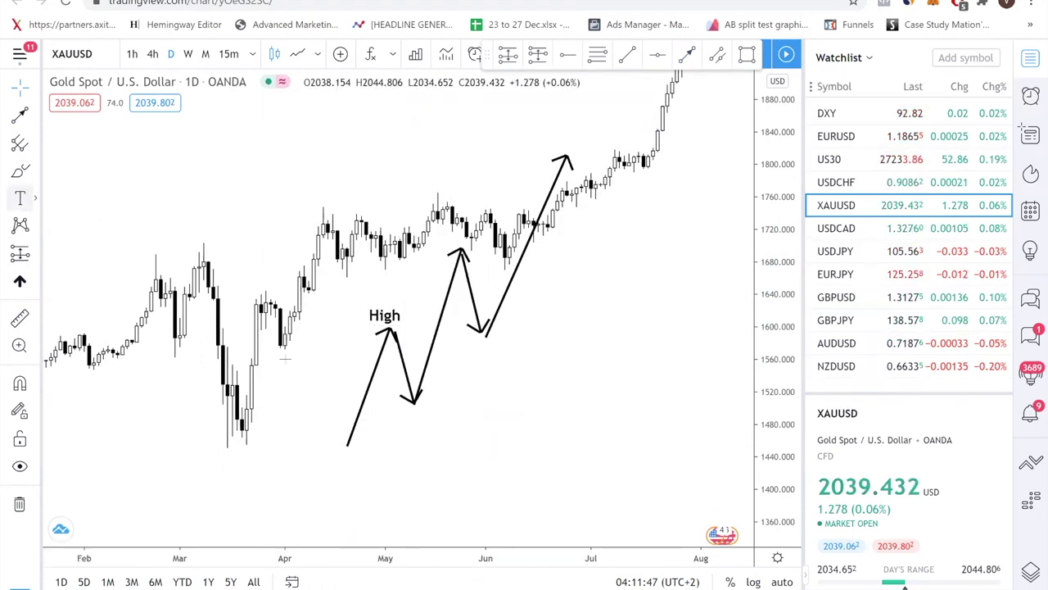
click(418, 414)
text(Low)
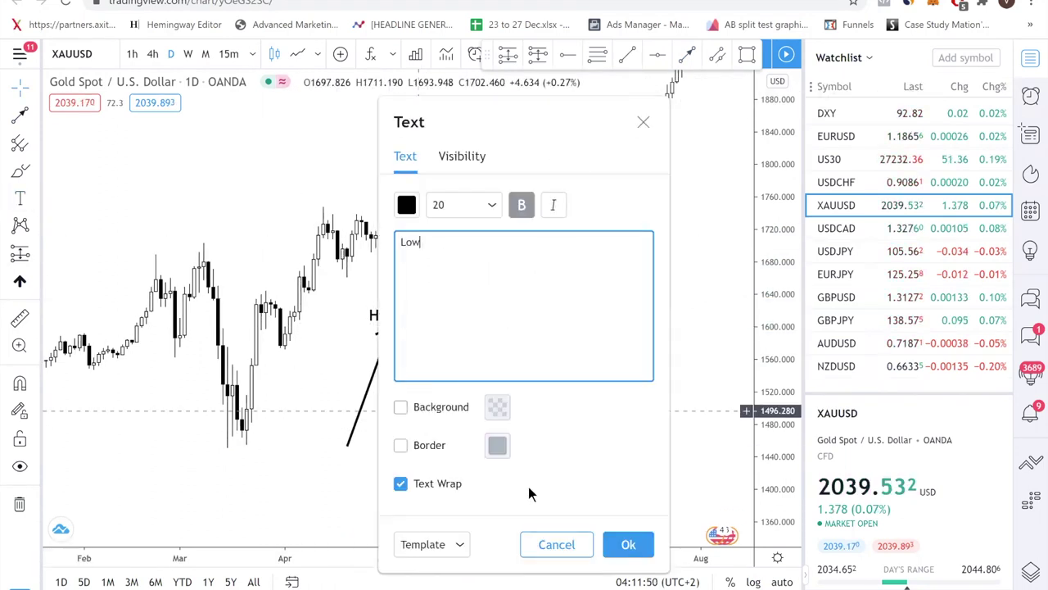
click(627, 544)
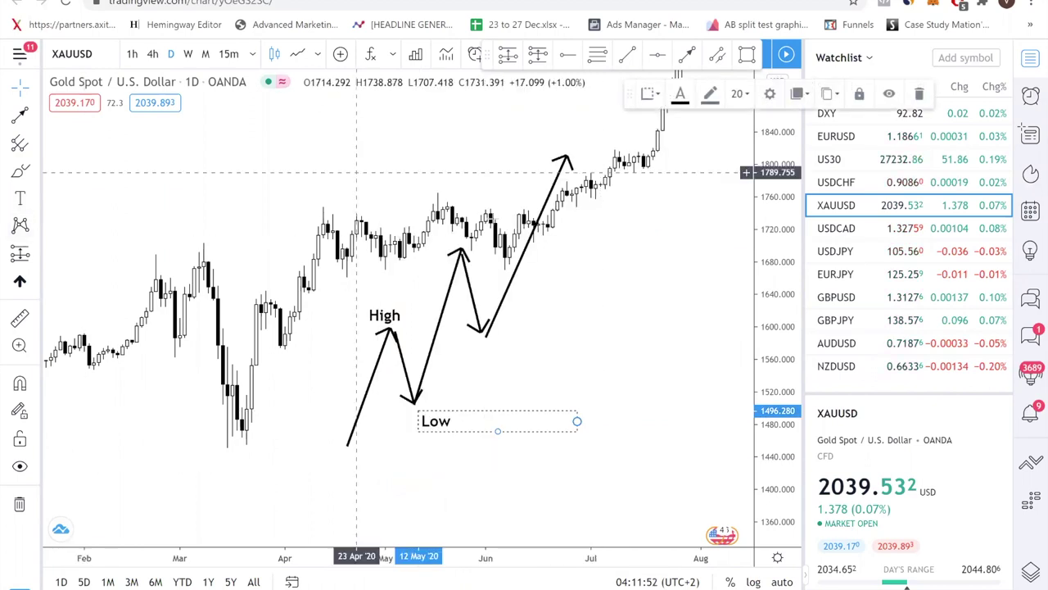
- Add the text label "Higher high" above the zigzag's second peak and "Higher low" beneath its second trough
click(453, 227)
text(Higher high)
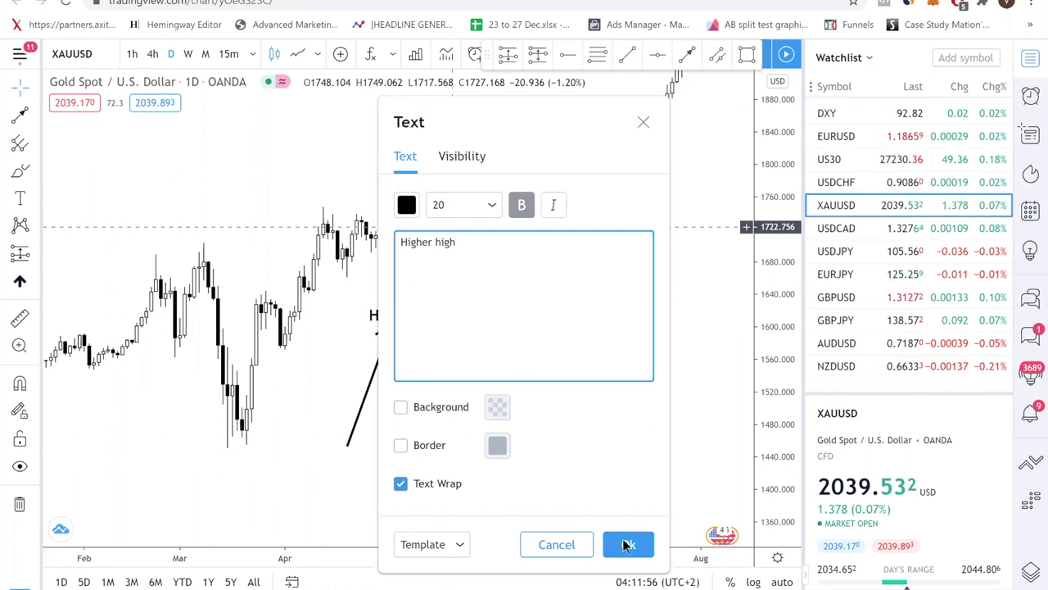
click(627, 544)
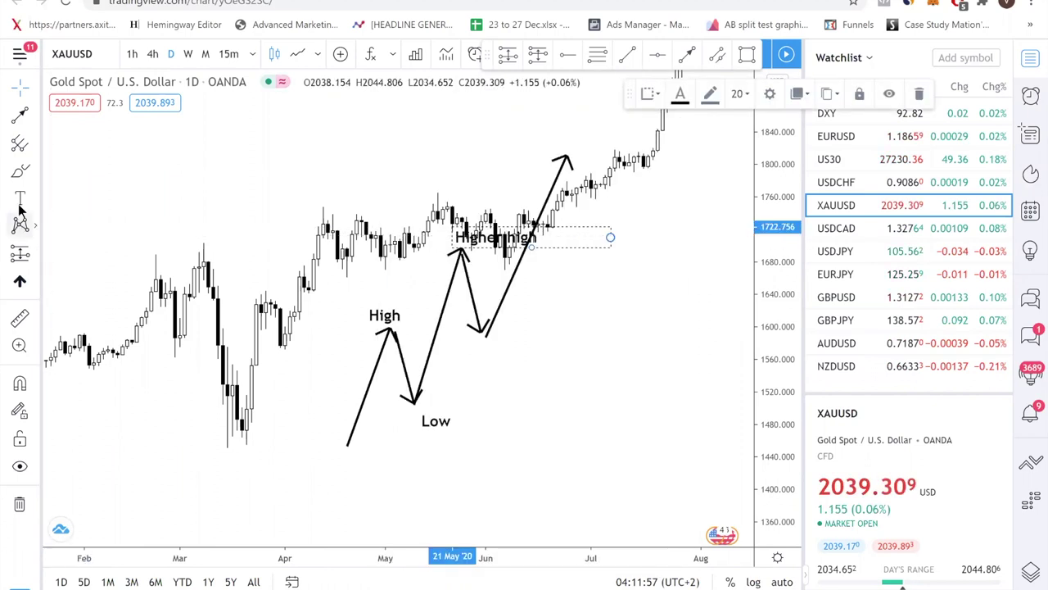
click(504, 350)
text(Hig)
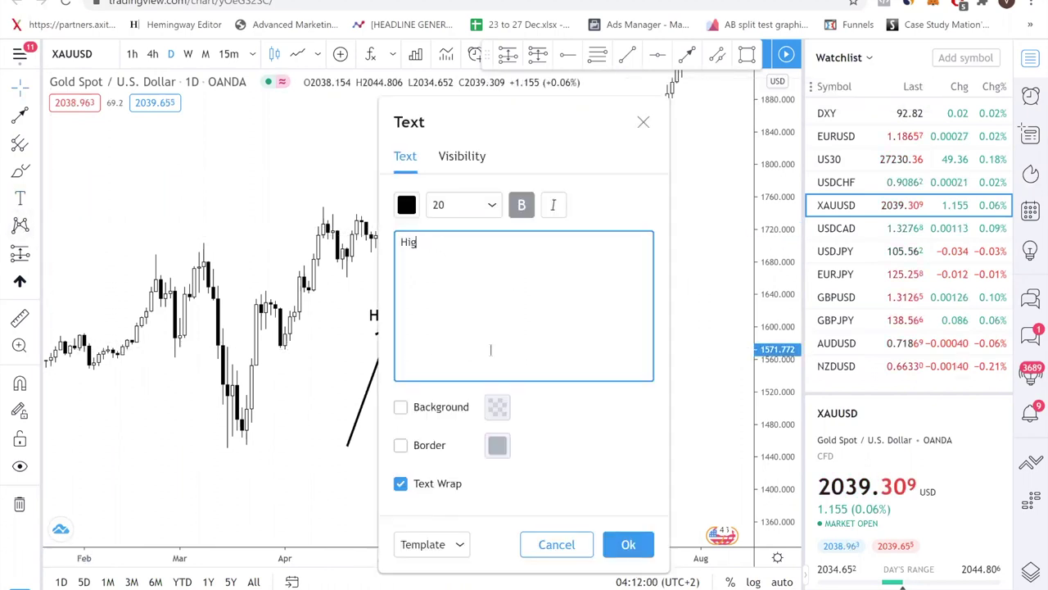
text(her low)
click(620, 549)
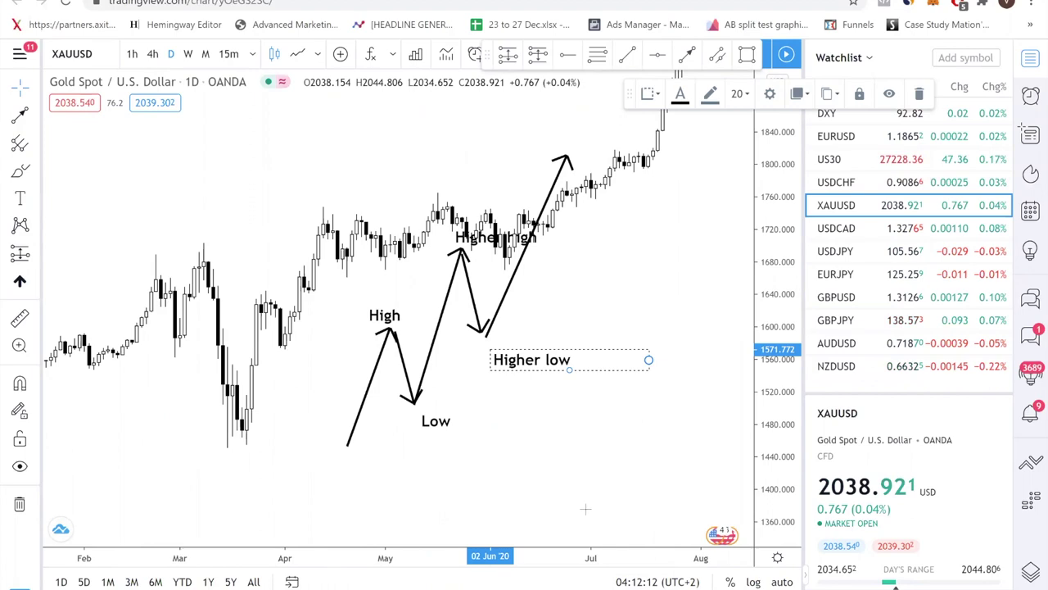
- In the empty area below the uptrend sketch, draw an arrow falling from about 1395 to 1271 and a rebound arrow up to about 1340
drag(599, 414, 584, 286)
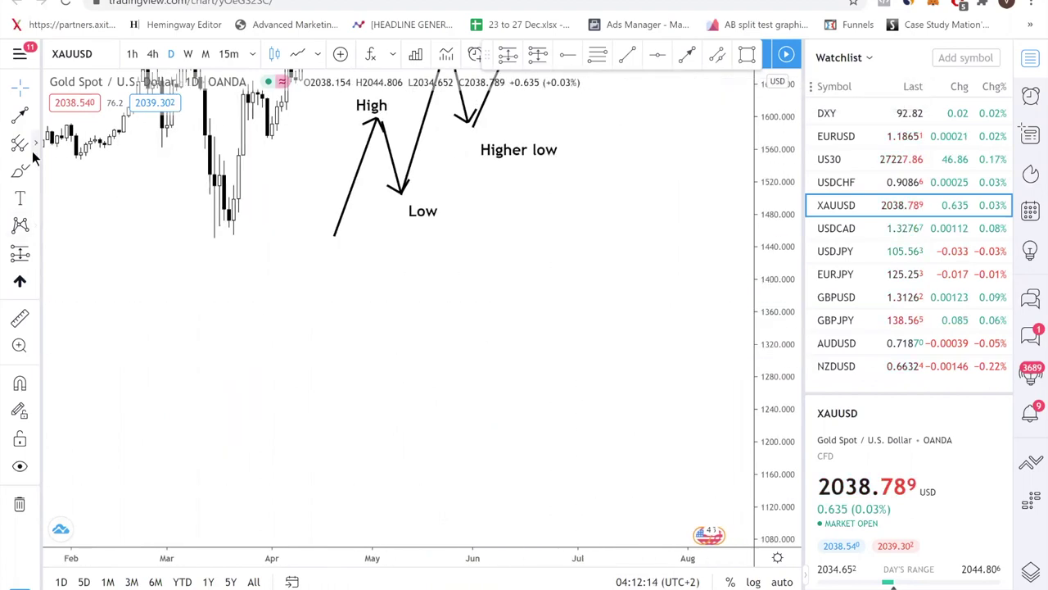
click(687, 54)
click(373, 283)
click(411, 382)
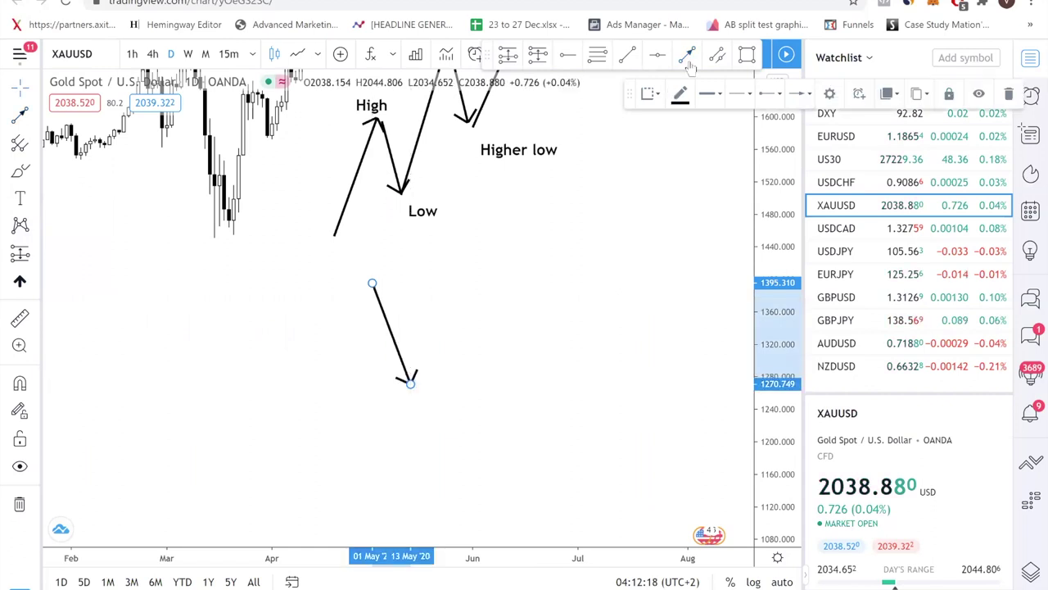
click(414, 384)
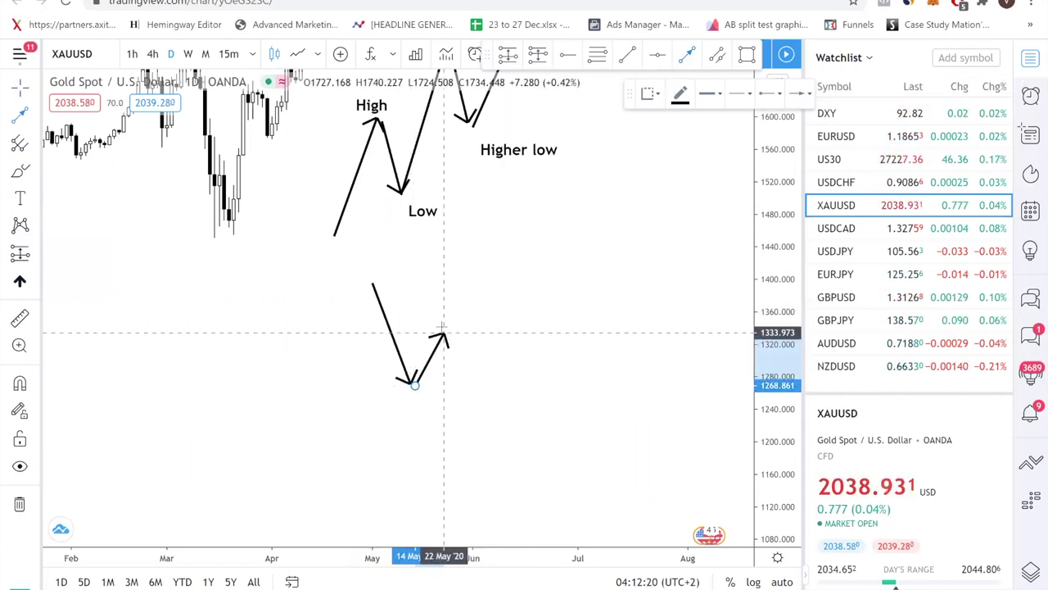
click(439, 328)
- Continue the falling zigzag with three arrows: down to about 1224, up to about 1295, and down to a lower final trough
click(439, 328)
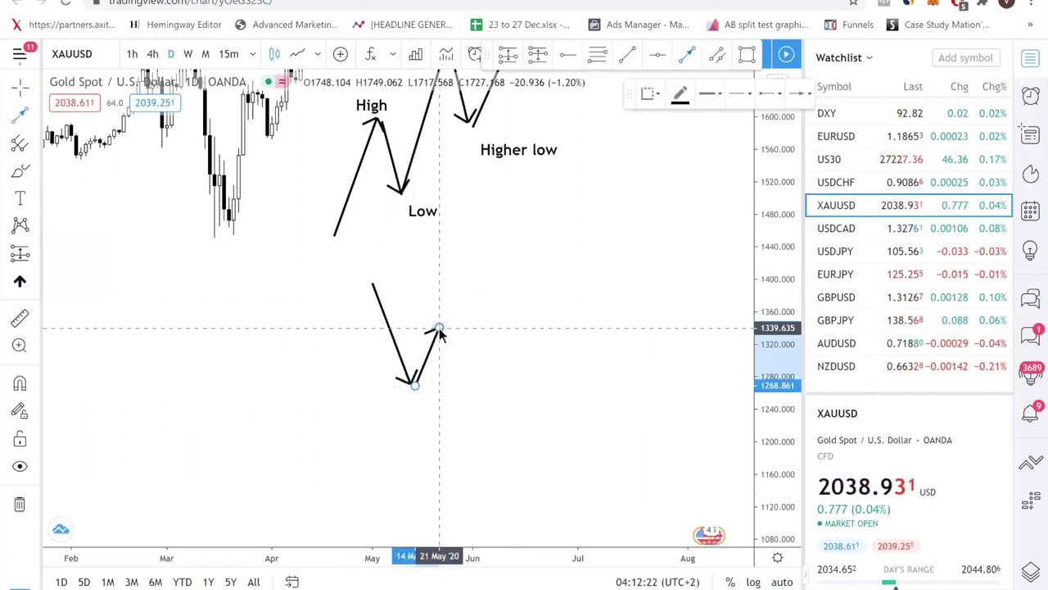
click(471, 421)
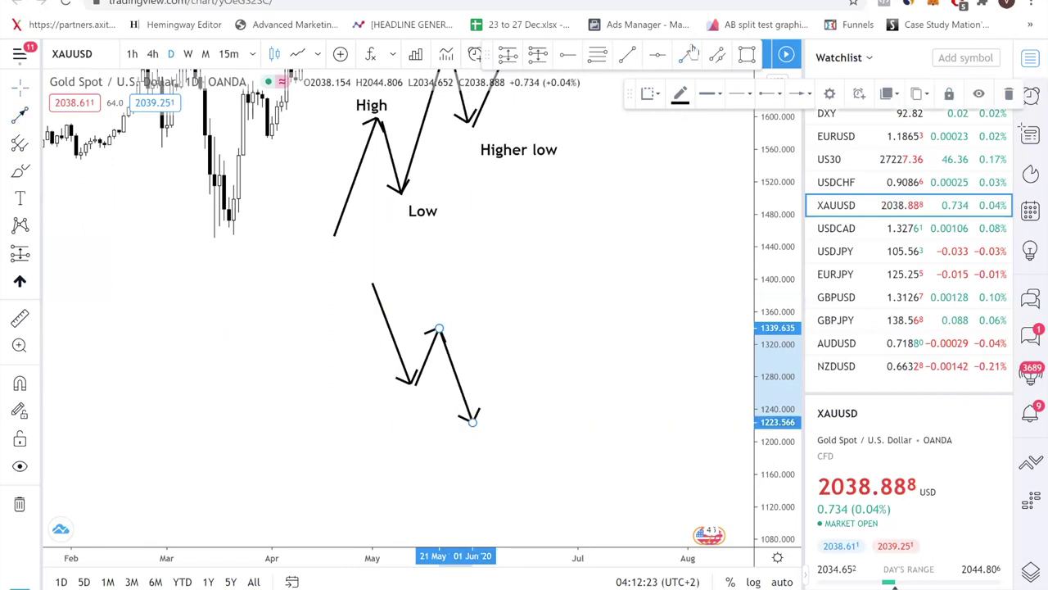
click(477, 422)
click(515, 364)
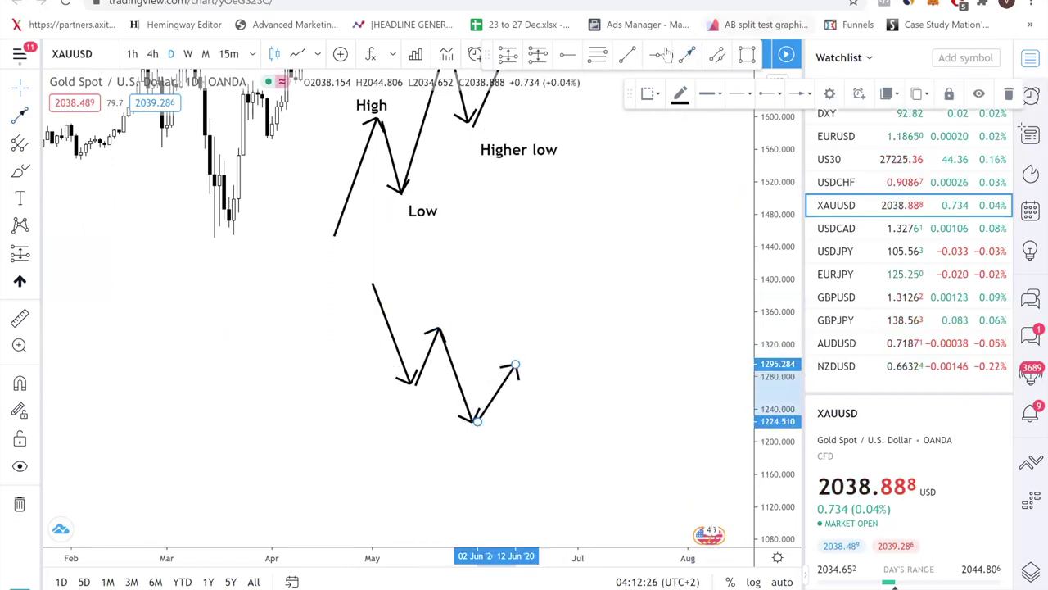
click(515, 365)
click(558, 445)
click(686, 207)
- Add the text label "Low" beneath the falling zigzag's first trough and "High" above its first peak
click(20, 199)
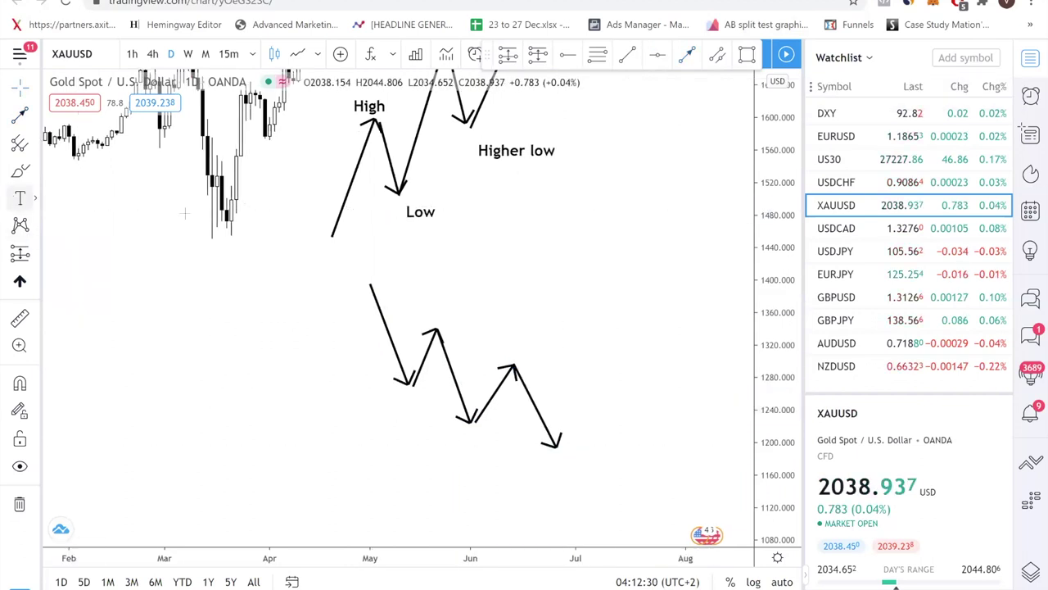
click(382, 393)
text(Low)
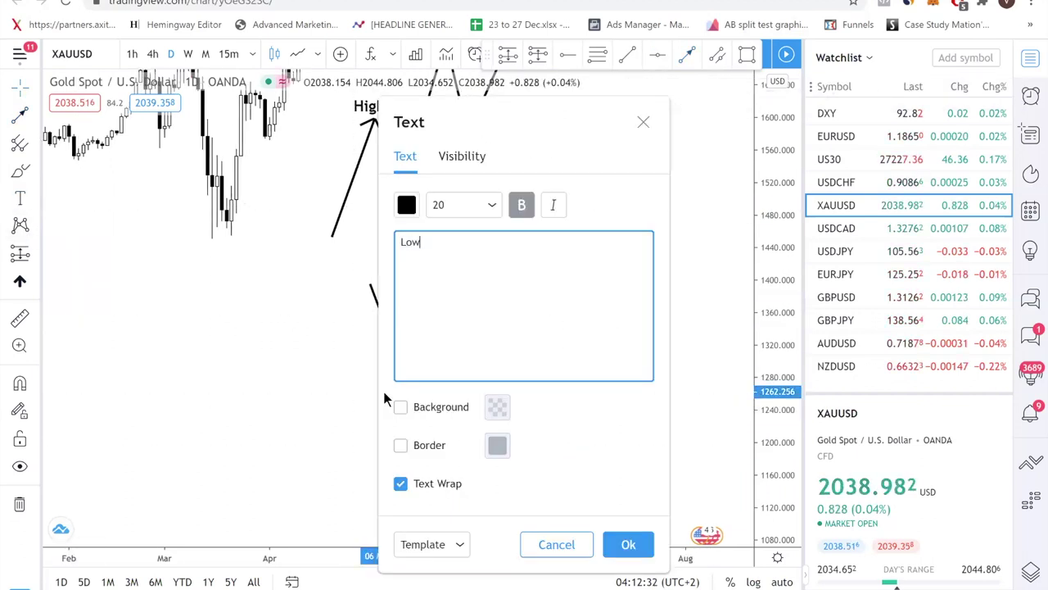
click(628, 544)
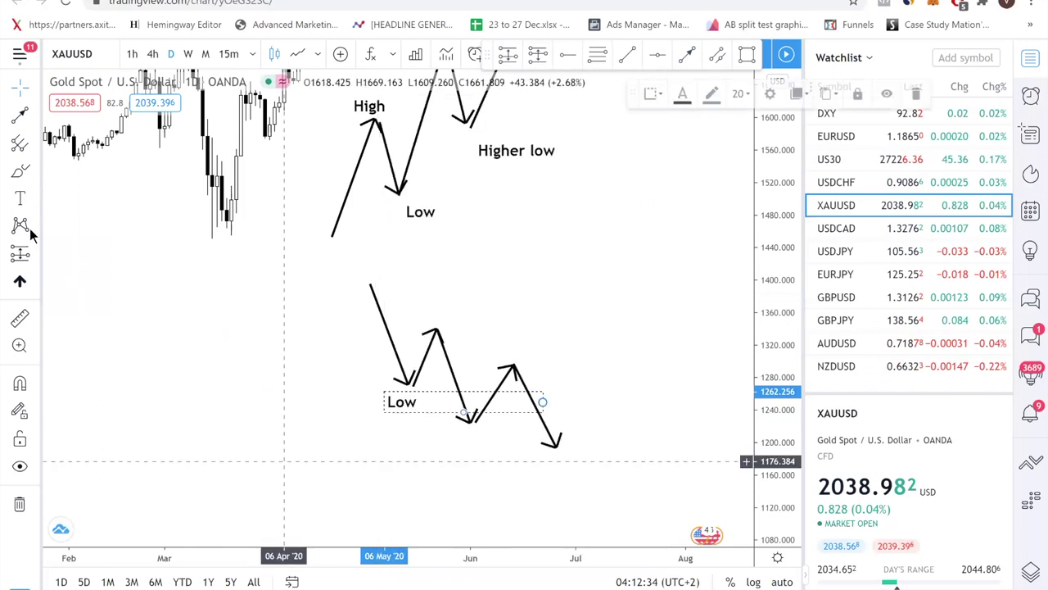
click(436, 312)
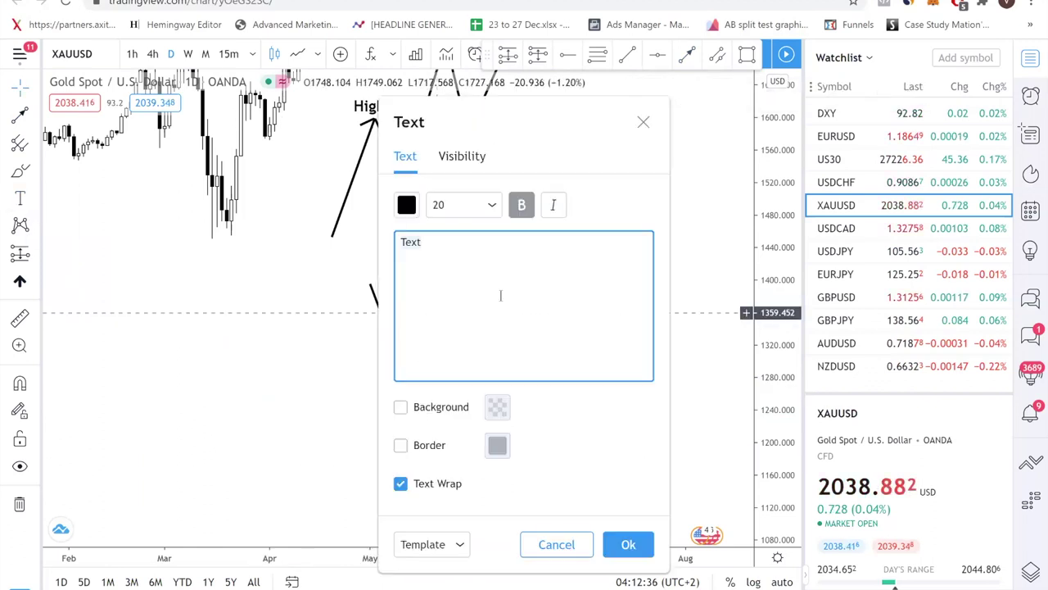
text(High)
click(644, 544)
- Add the text label "Lower low" beneath the falling zigzag's second trough and "Lower high" above its second peak
click(456, 431)
text(L)
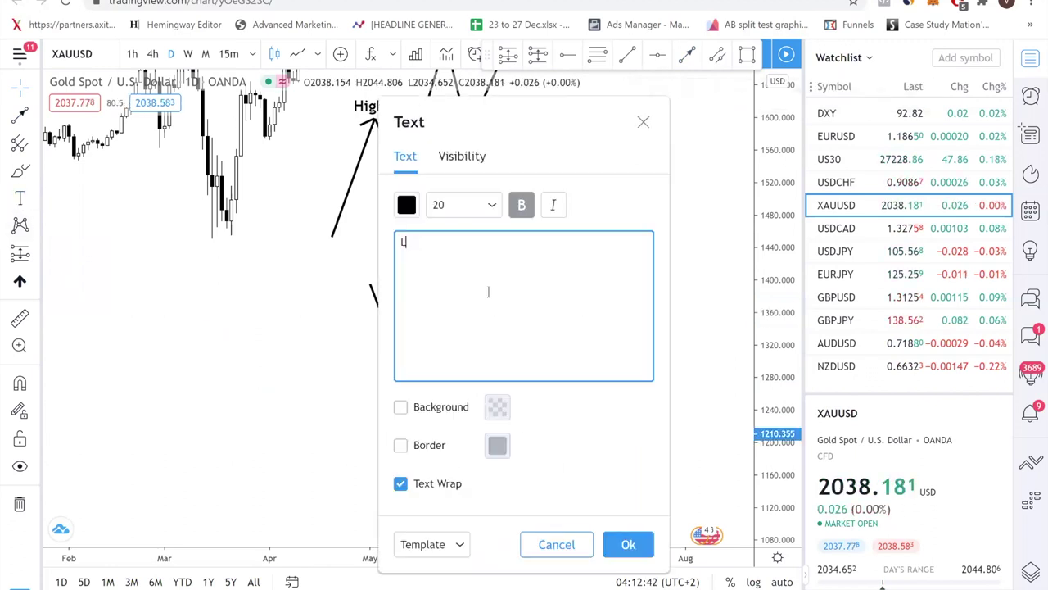
text(ower low)
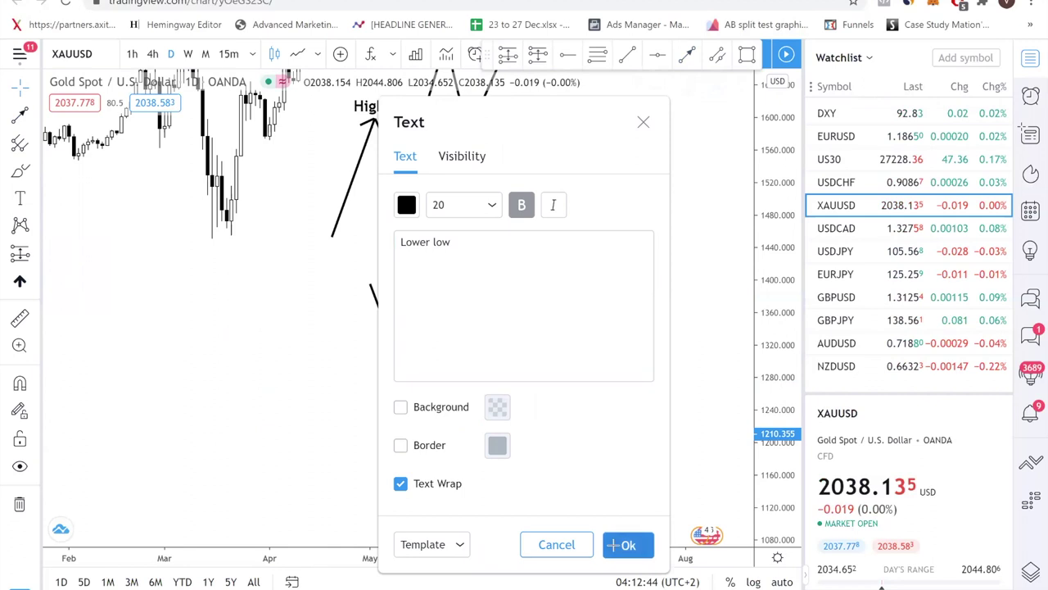
click(626, 545)
click(20, 197)
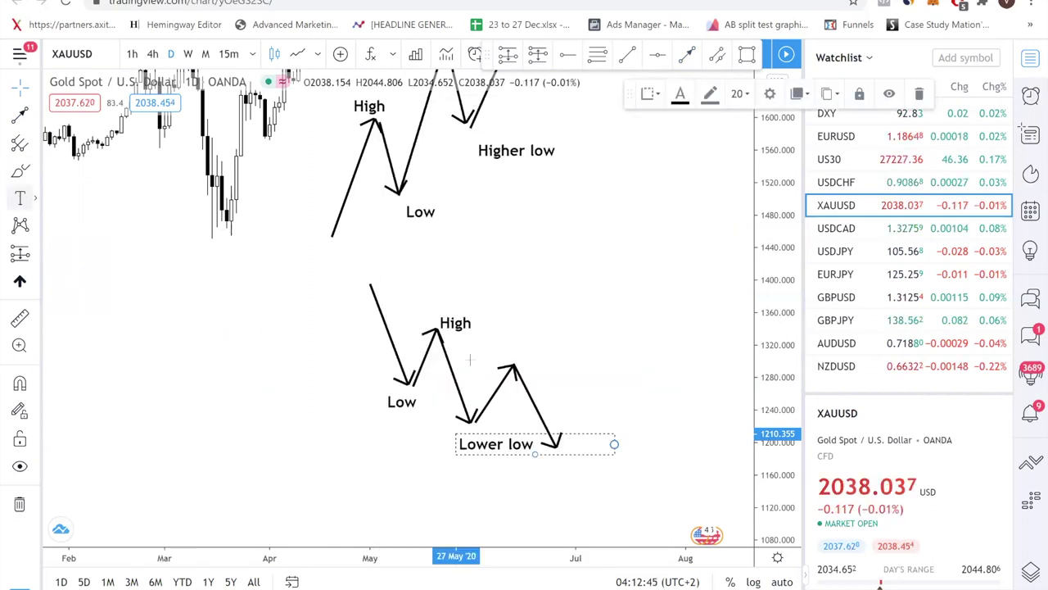
click(518, 340)
text(Lowe)
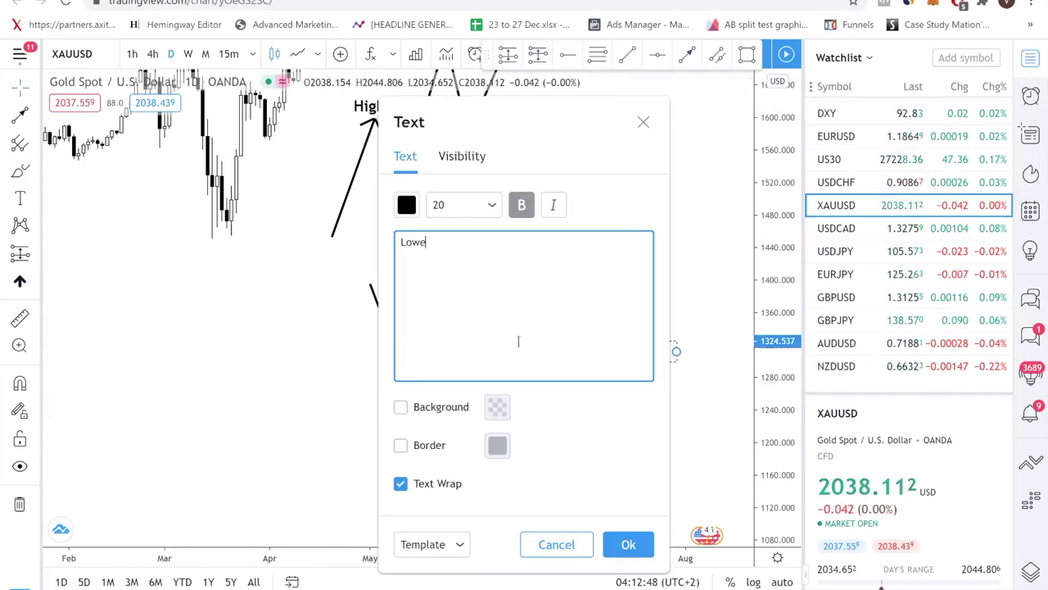
text(r high)
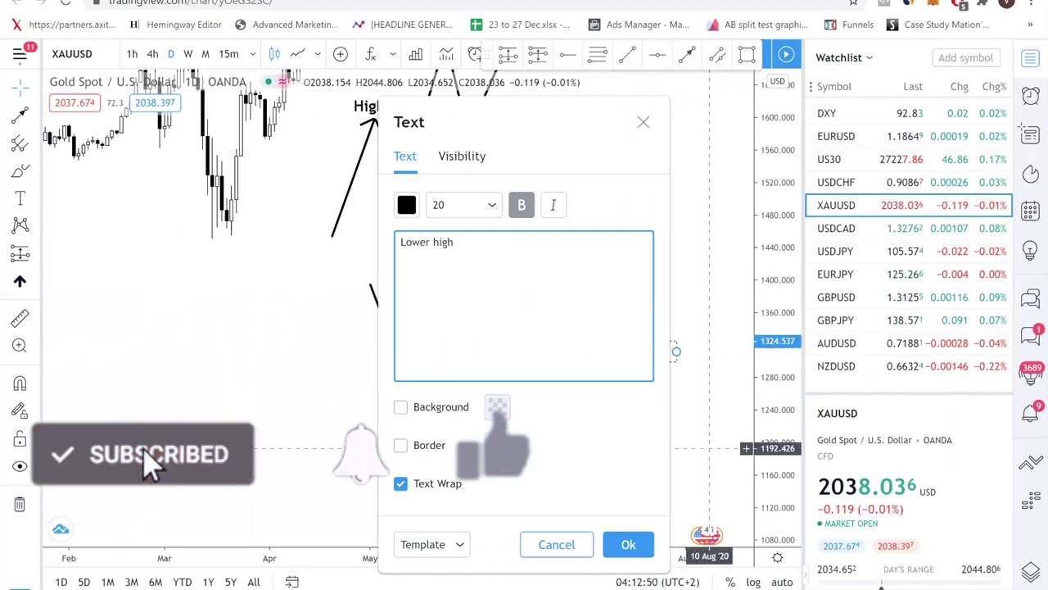
click(648, 544)
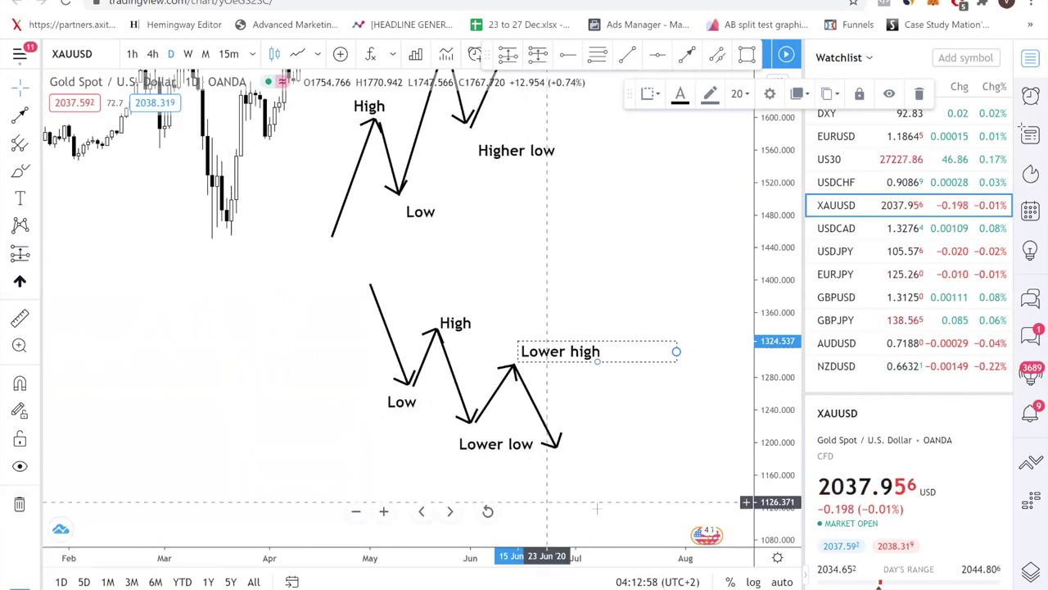
- Draw a rectangle in the empty area beside the downtrend sketch, from about 1356 to 1251, spanning 26 February to 27 March 2020
click(747, 56)
click(149, 316)
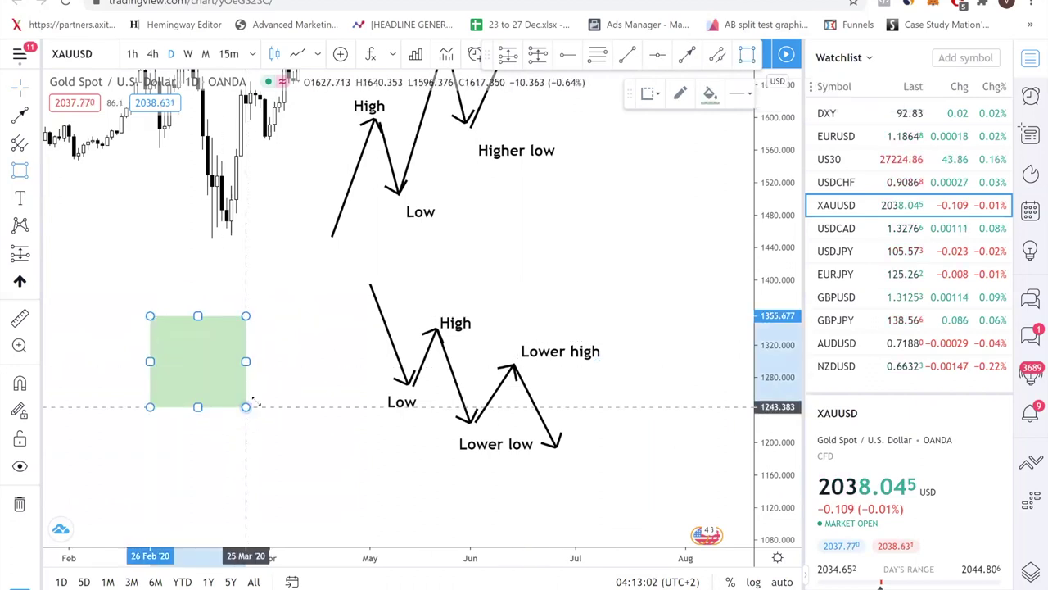
drag(254, 402, 254, 400)
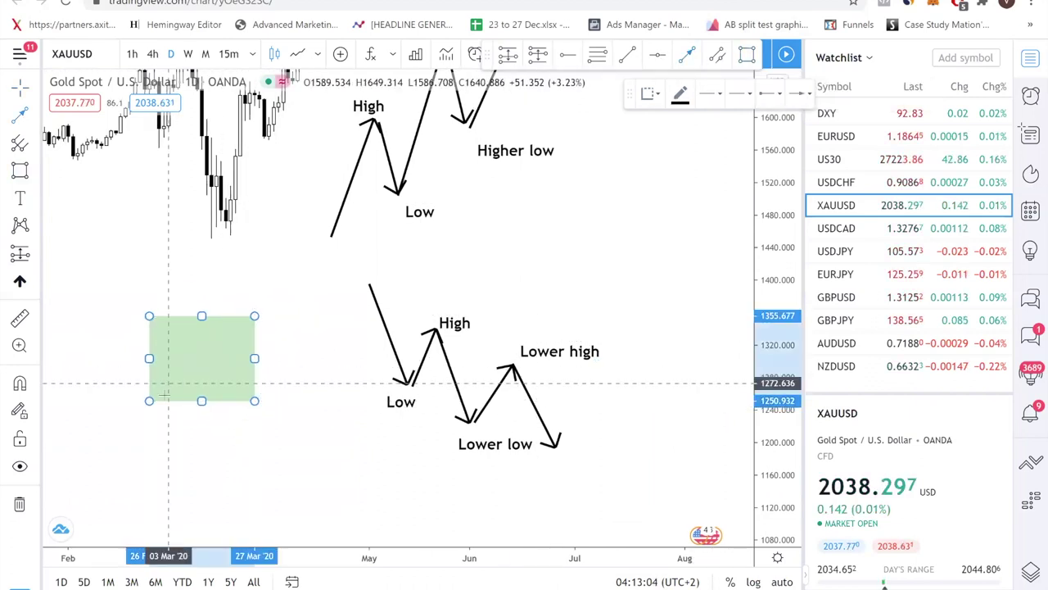
- Draw four alternating up and down arrows inside the rectangle, bouncing between its upper and lower edges to illustrate a range
mouse_move(159, 399)
mouse_down()
mouse_move(187, 311)
mouse_move(167, 323)
mouse_up()
click(686, 54)
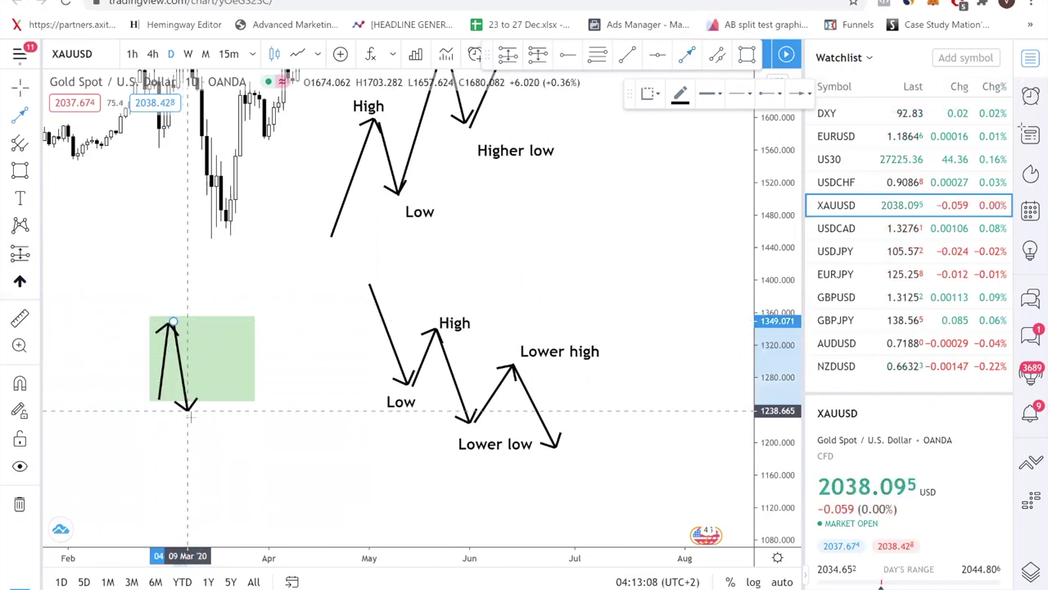
double_click(197, 399)
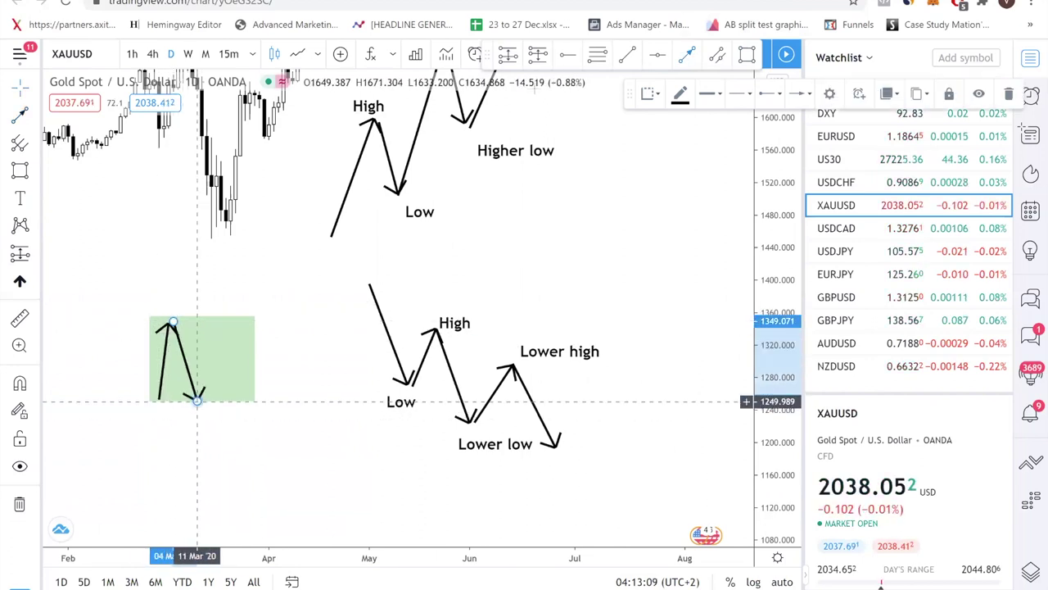
click(687, 55)
click(197, 399)
double_click(211, 318)
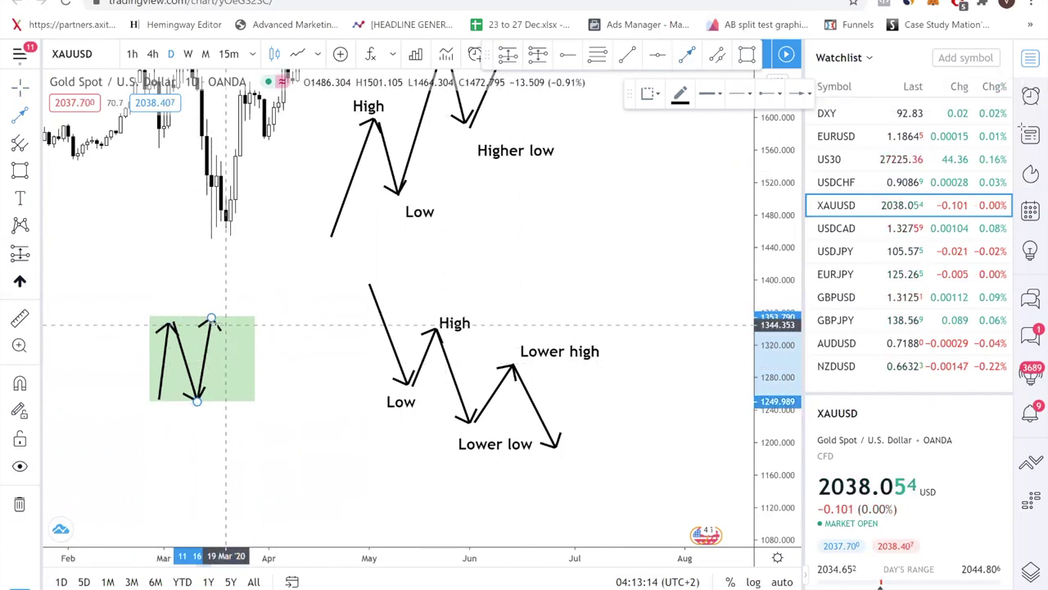
double_click(226, 401)
click(331, 301)
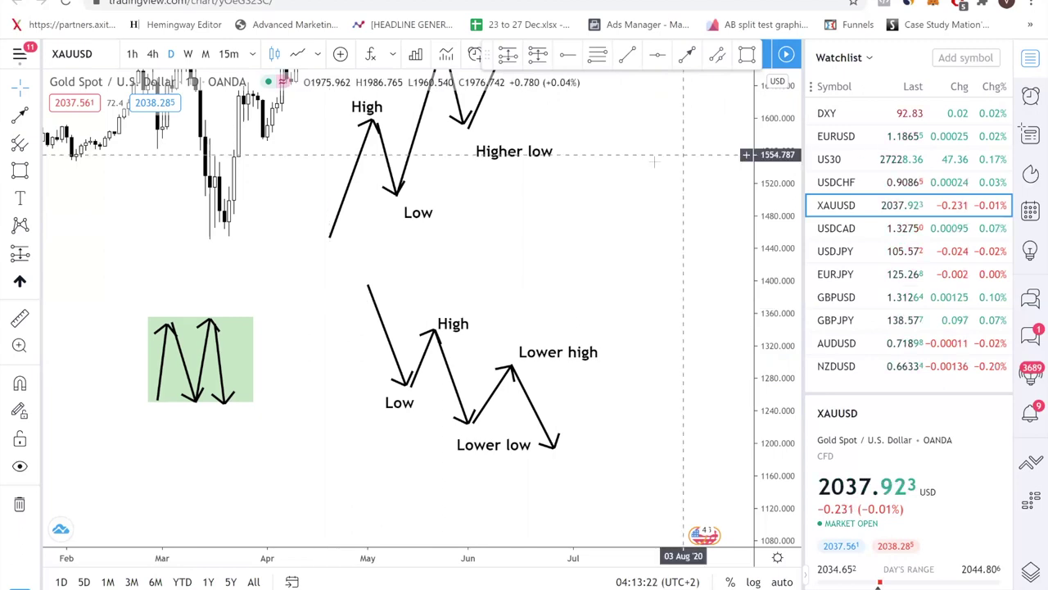
- Remove all drawings from the XAUUSD chart
drag(654, 161, 761, 264)
drag(319, 378, 490, 403)
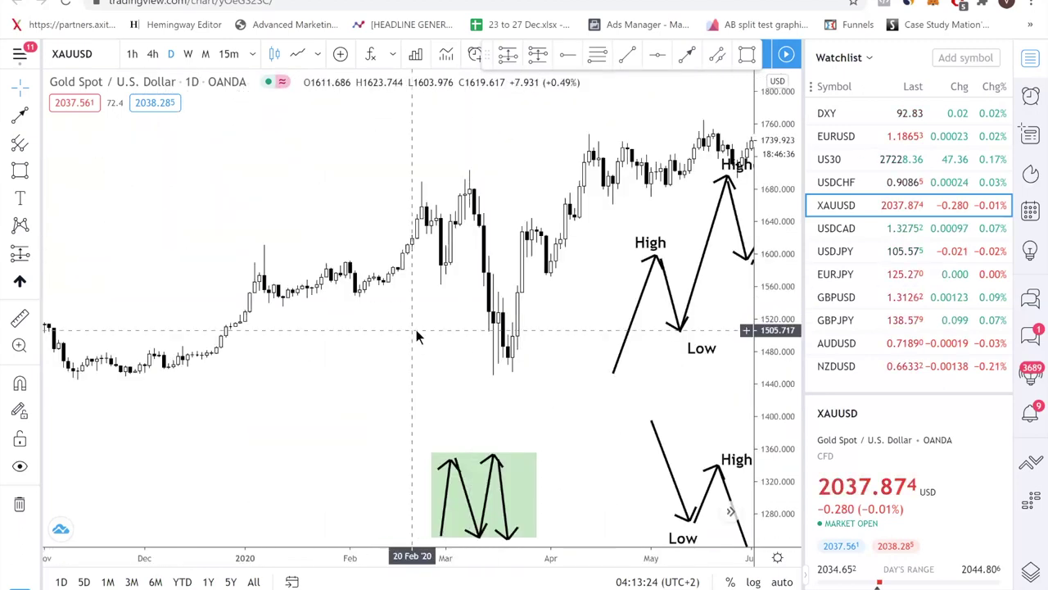
right_click(417, 334)
click(491, 552)
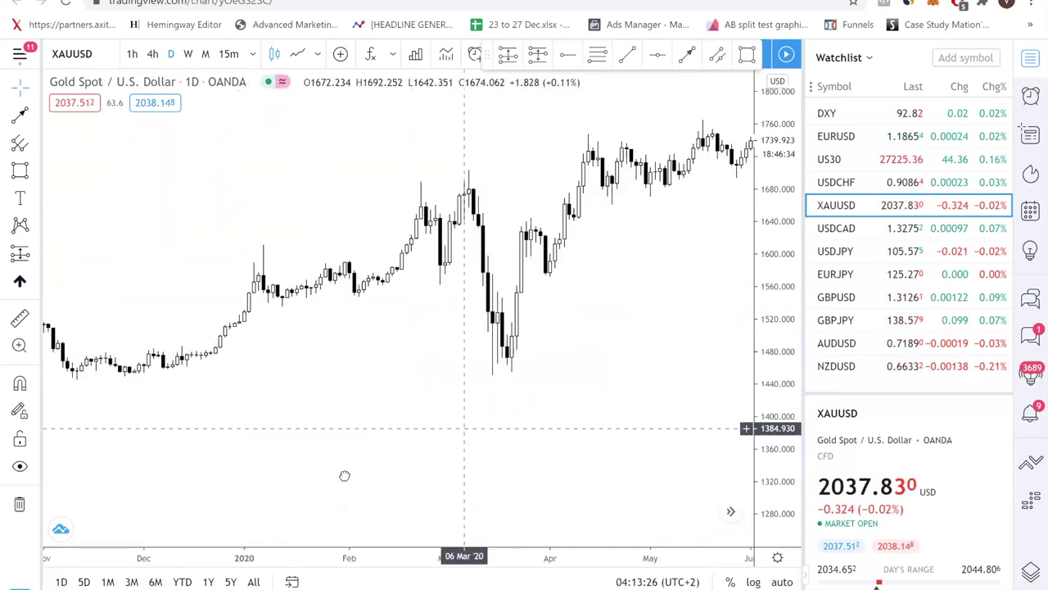
- Change the XAUUSD chart from candles to a line chart for the 2020 uptrend
scroll(433, 320, right, 10)
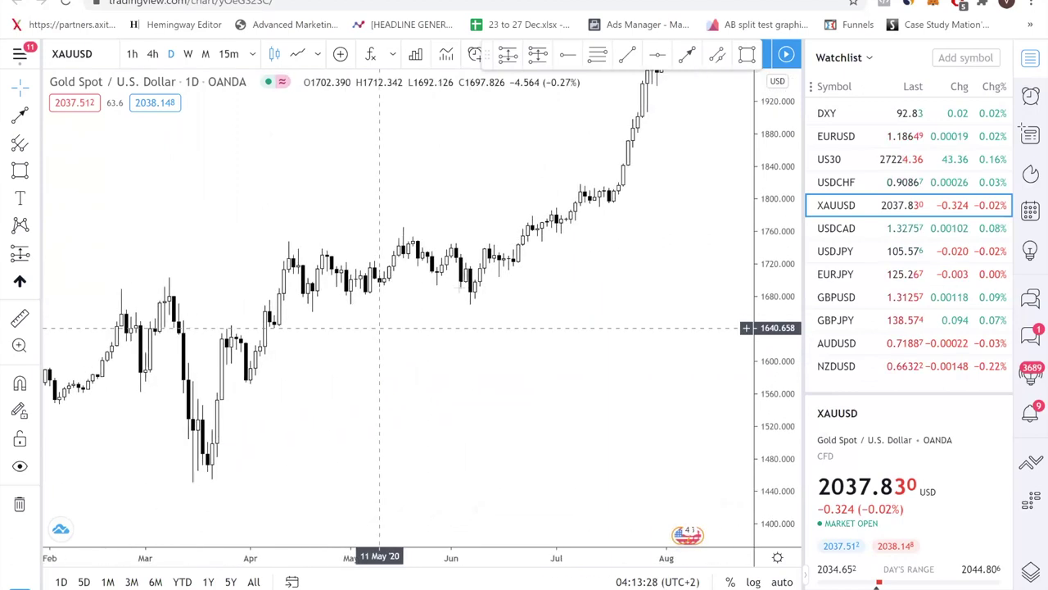
scroll(511, 301, left, 2)
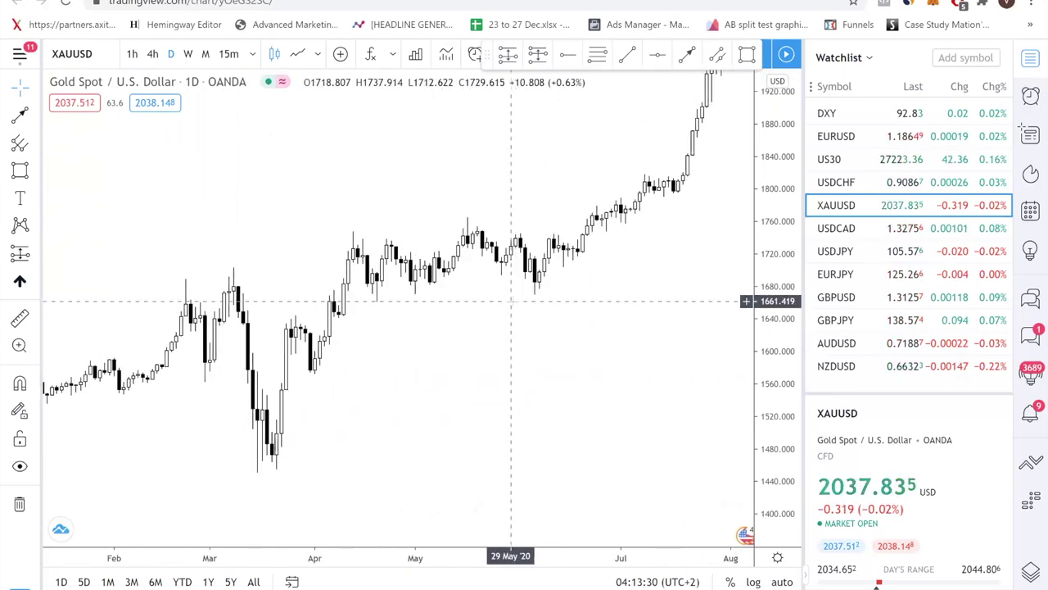
scroll(543, 321, left, 2)
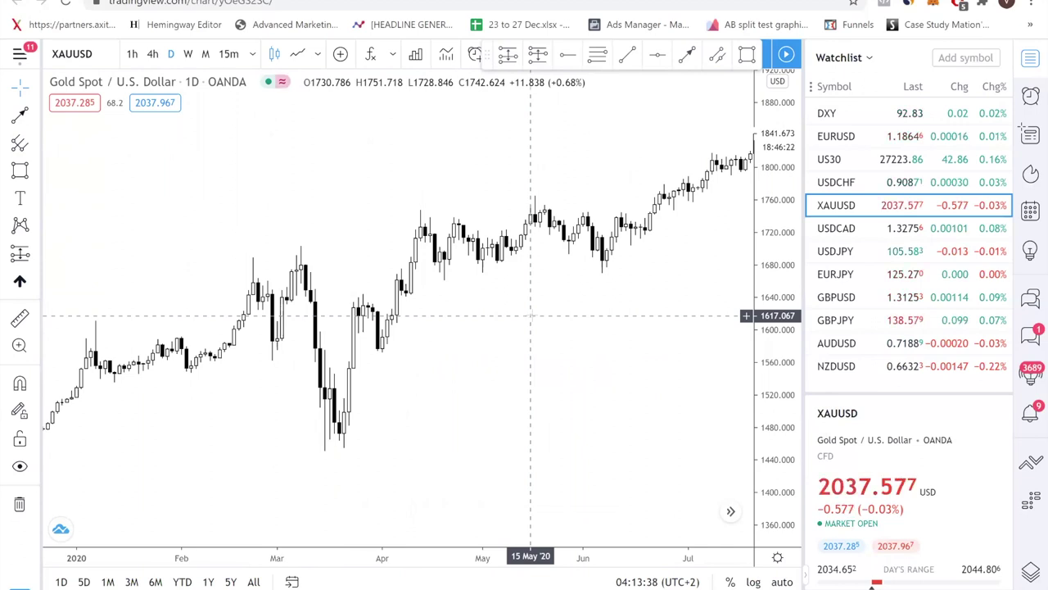
click(298, 54)
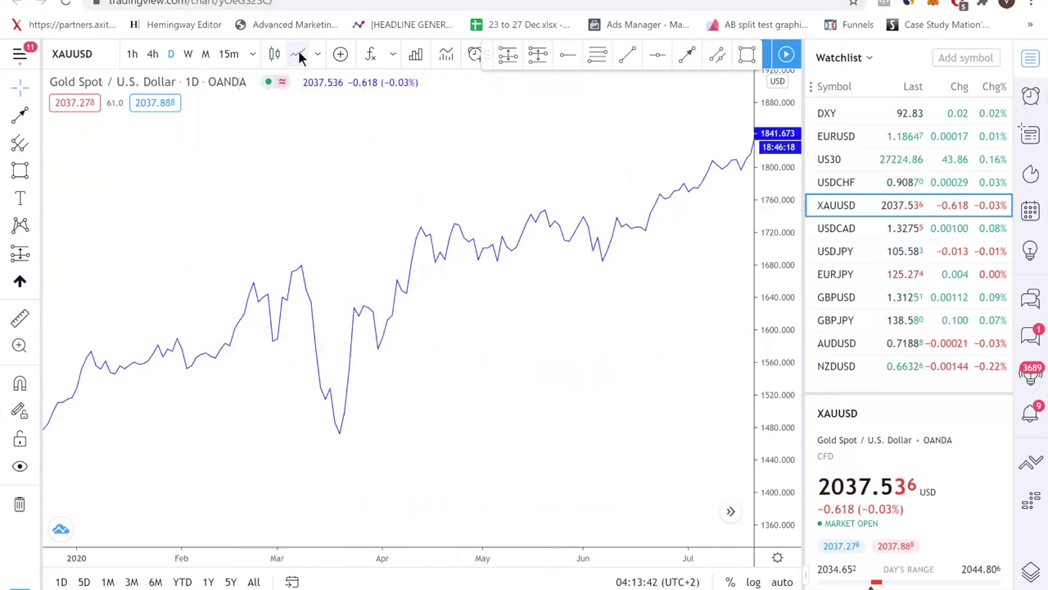
- Mark the late-March high, early-April low, late-May high and early-June low of the 2020 uptrend with small rectangles
drag(349, 293, 392, 360)
click(20, 170)
click(24, 171)
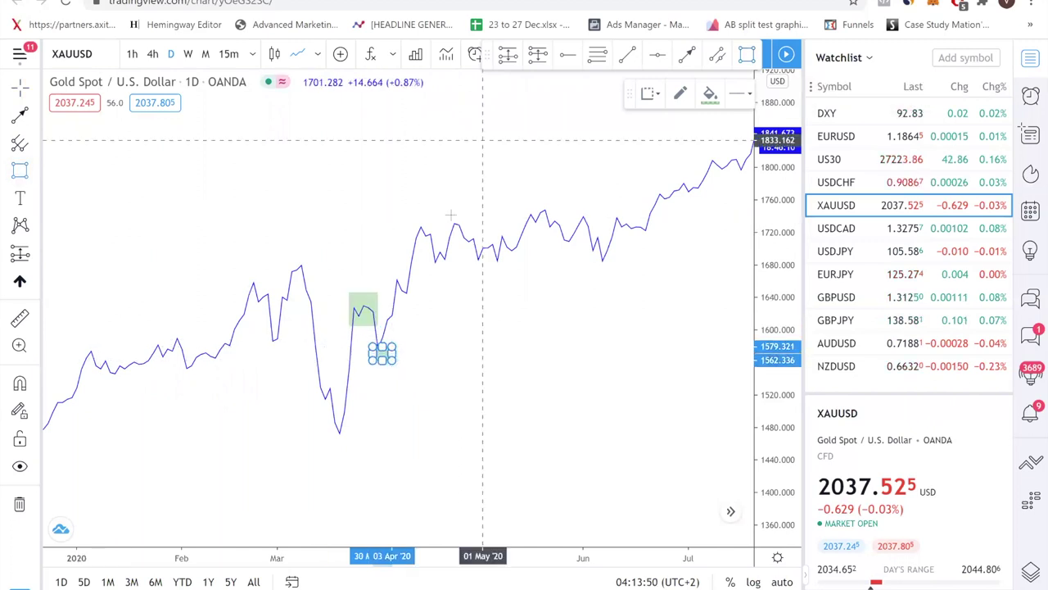
drag(536, 199, 567, 222)
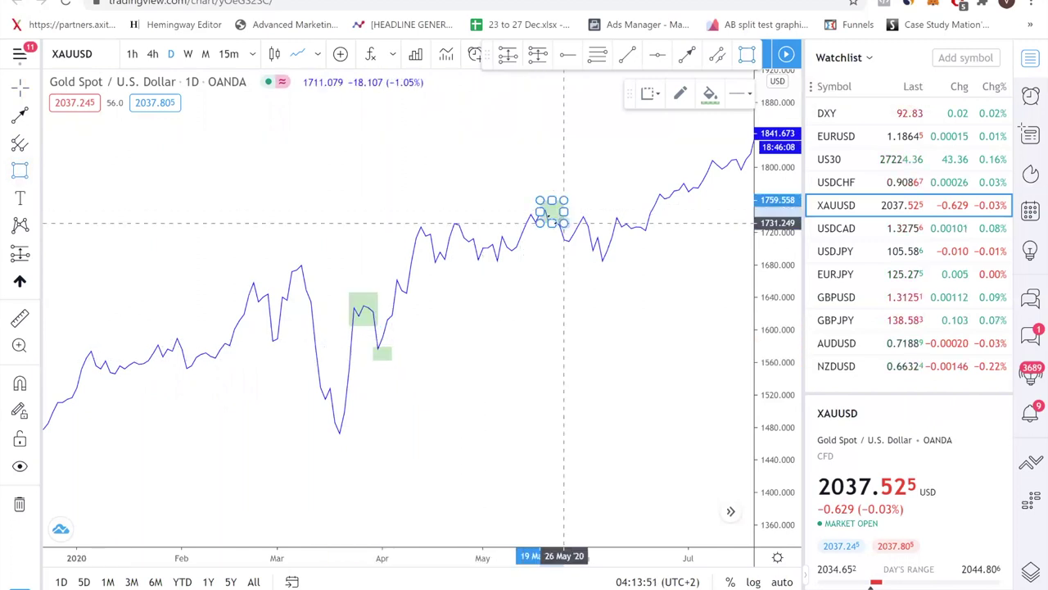
click(18, 175)
drag(584, 253, 620, 281)
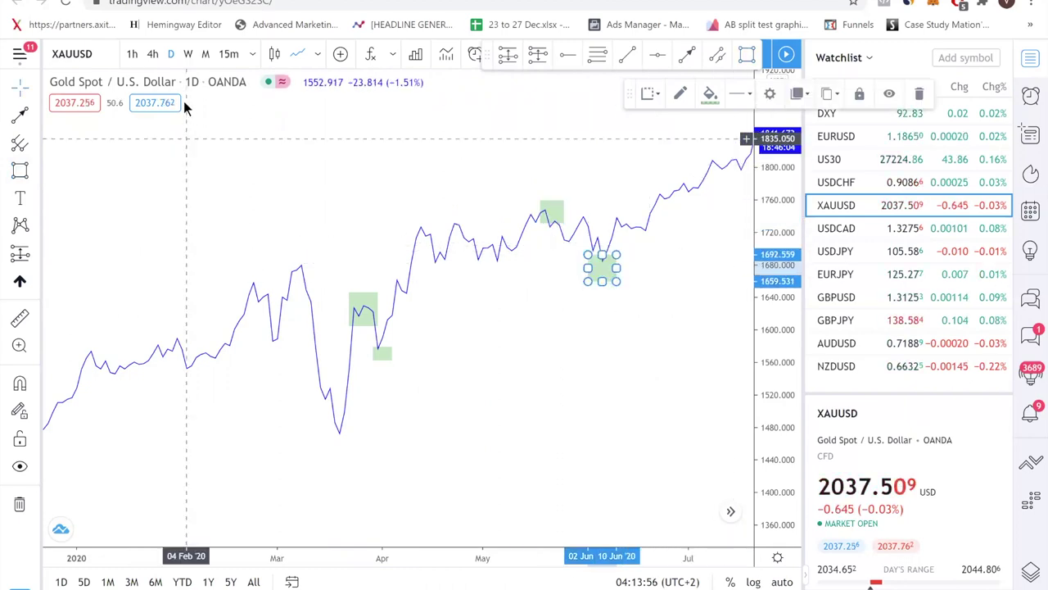
- Switch the chart back to candles and go back in history to the February to August 2018 downtrend
click(276, 54)
drag(252, 301, 611, 289)
drag(128, 442, 608, 278)
drag(303, 357, 696, 333)
drag(428, 385, 554, 363)
drag(316, 416, 554, 328)
drag(382, 368, 505, 325)
drag(459, 364, 618, 362)
drag(375, 336, 510, 351)
drag(771, 321, 787, 59)
drag(559, 240, 436, 408)
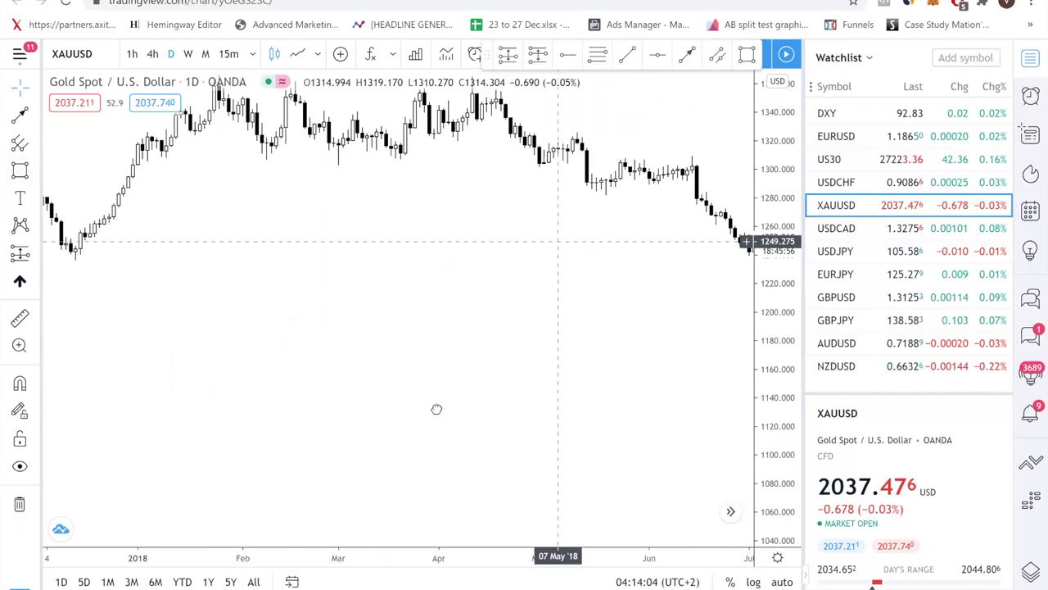
drag(785, 344, 774, 222)
drag(573, 332, 471, 315)
- Mark the early-May low, mid-May high, late-May low and mid-June high of the 2018 downtrend with rectangles
click(20, 170)
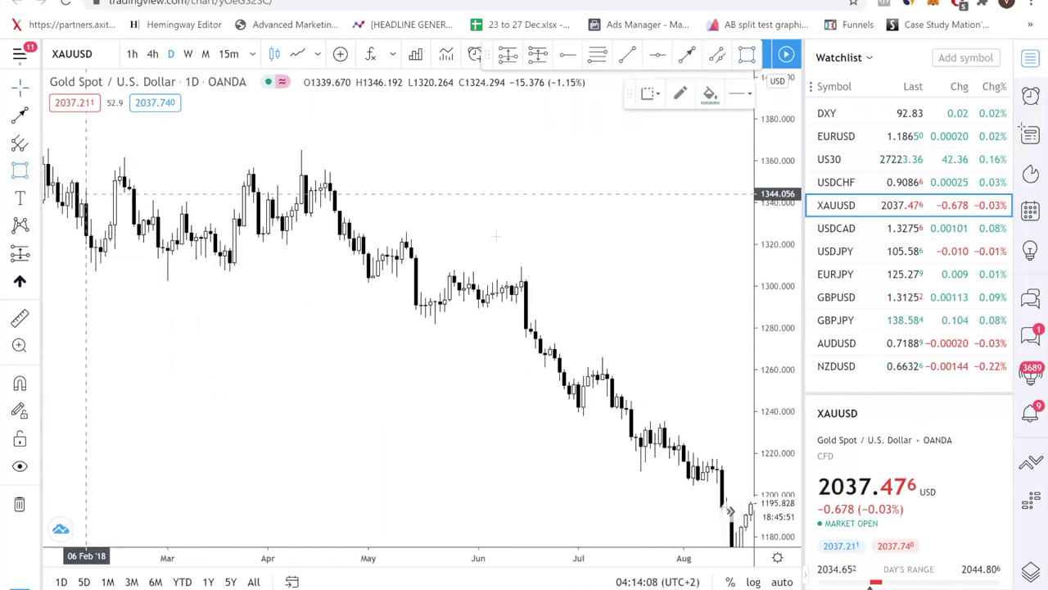
drag(350, 268, 382, 293)
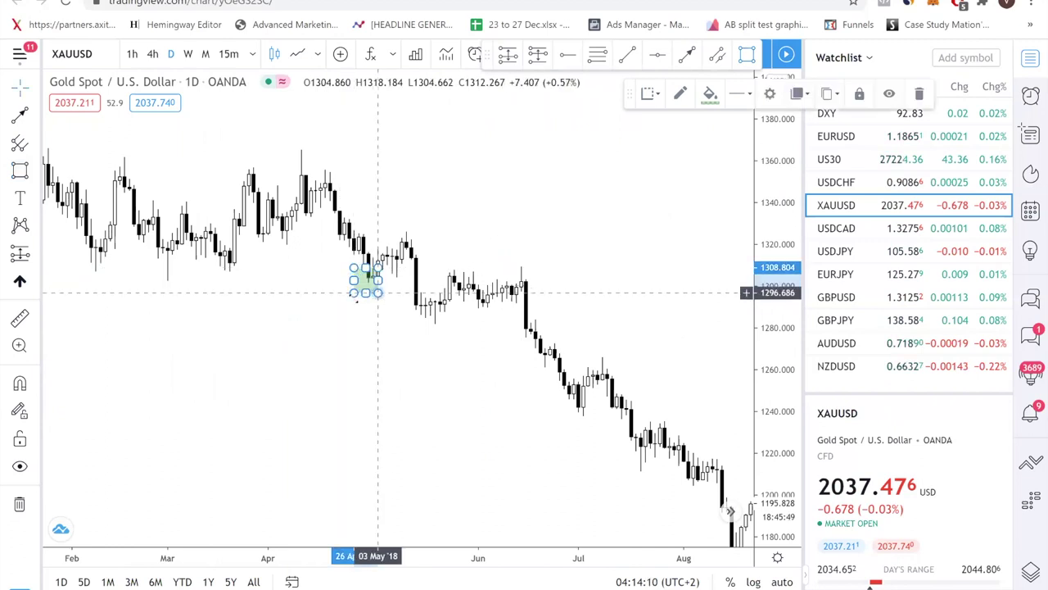
click(20, 169)
drag(392, 228, 425, 249)
click(18, 172)
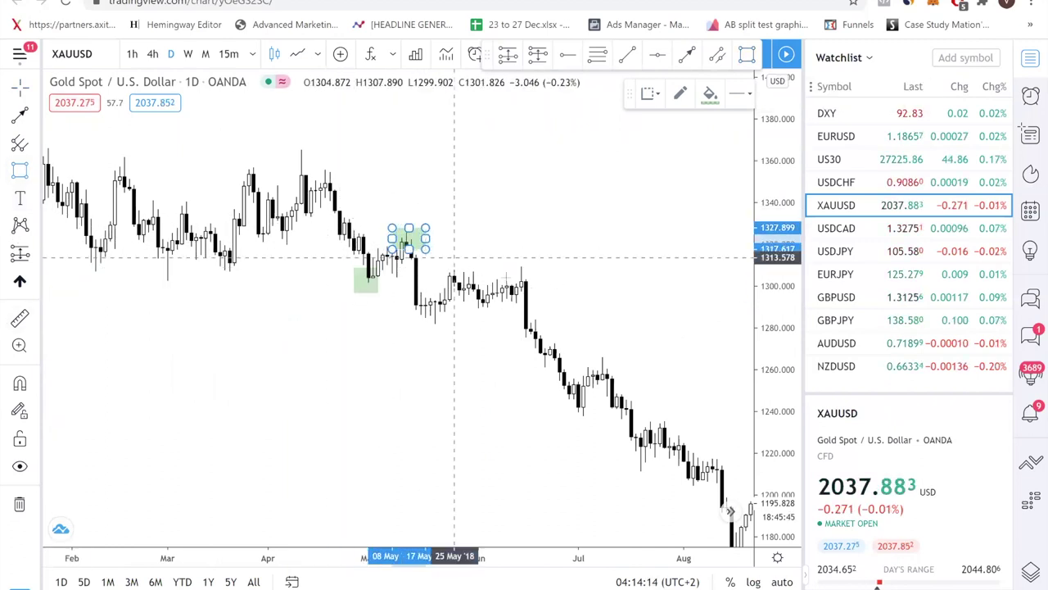
drag(418, 315, 443, 333)
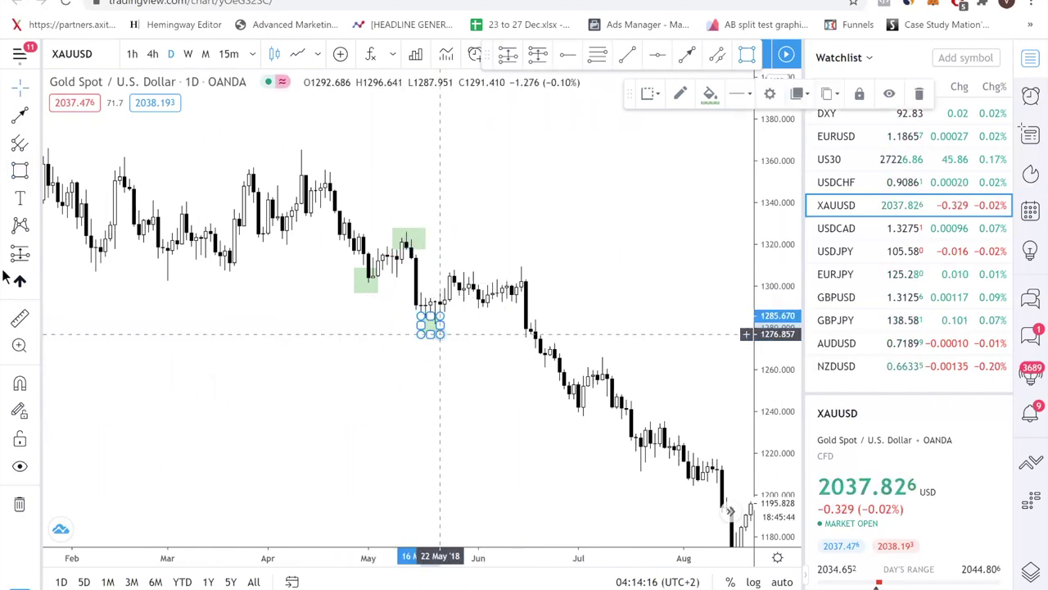
click(20, 170)
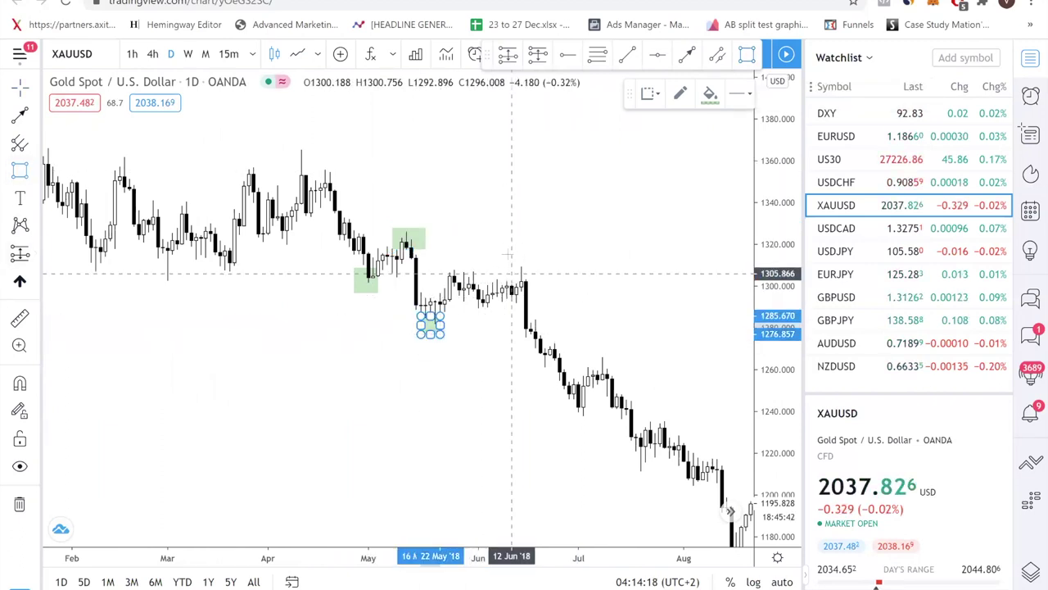
drag(506, 254, 550, 288)
click(570, 262)
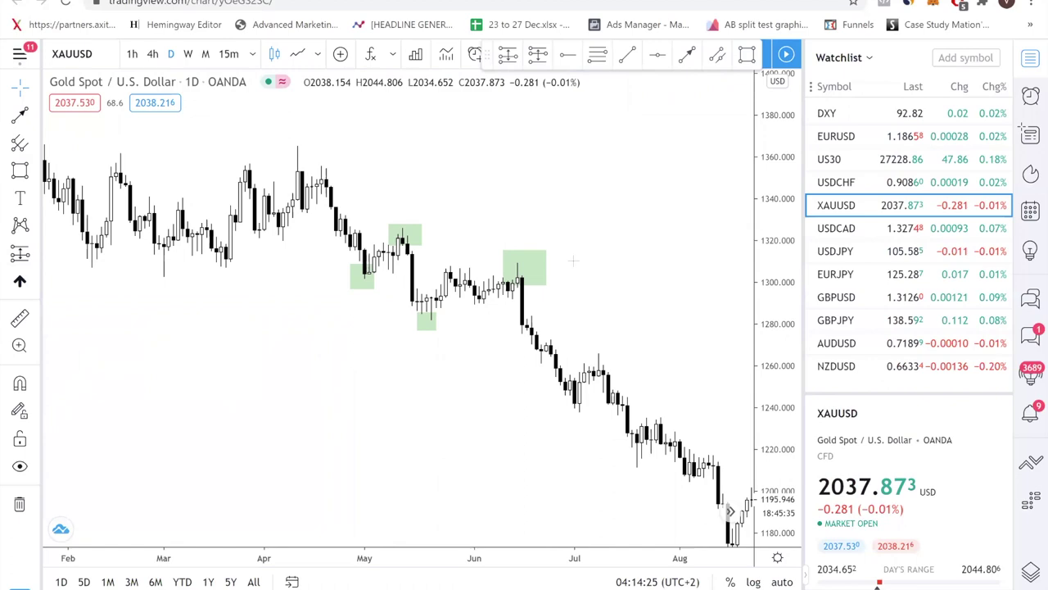
- Switch to the PDF trading guide and read the Market Condition, Price Level and Entry sections of the M.P.E strategy
key(alt+Tab)
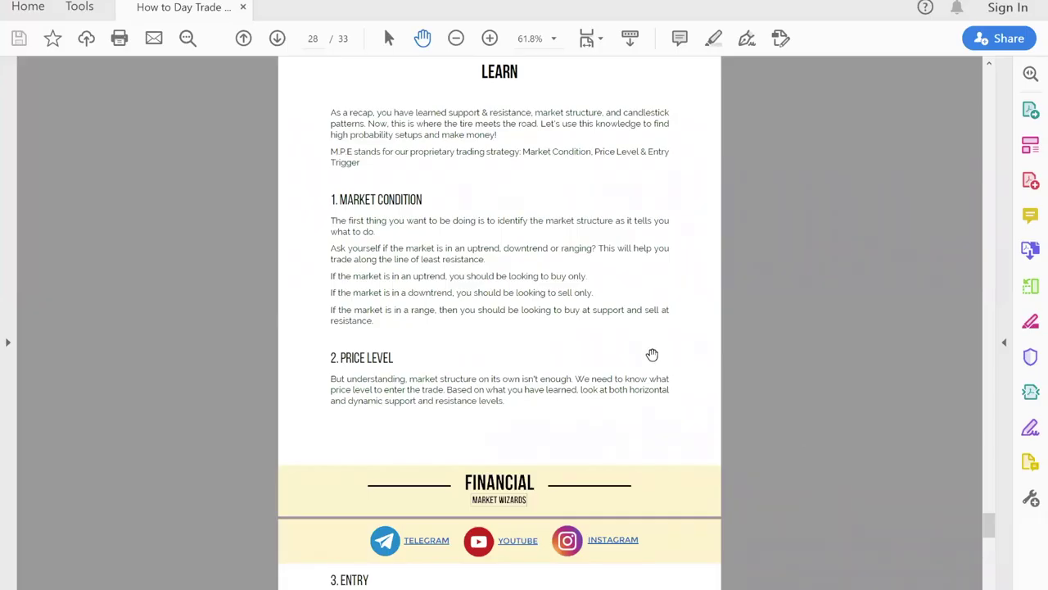
scroll(590, 327, down, 2)
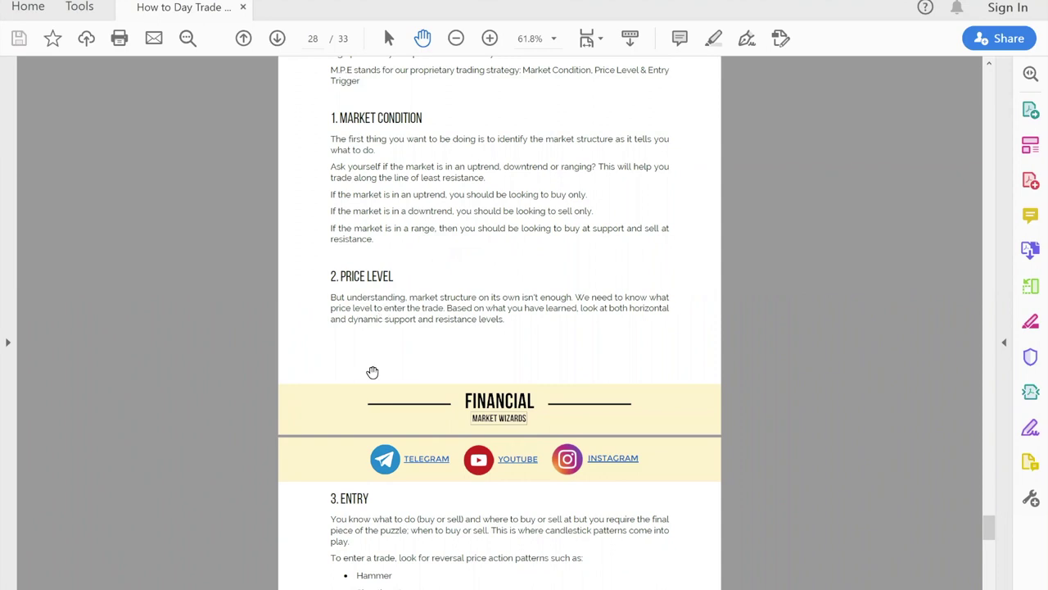
scroll(433, 264, down, 4)
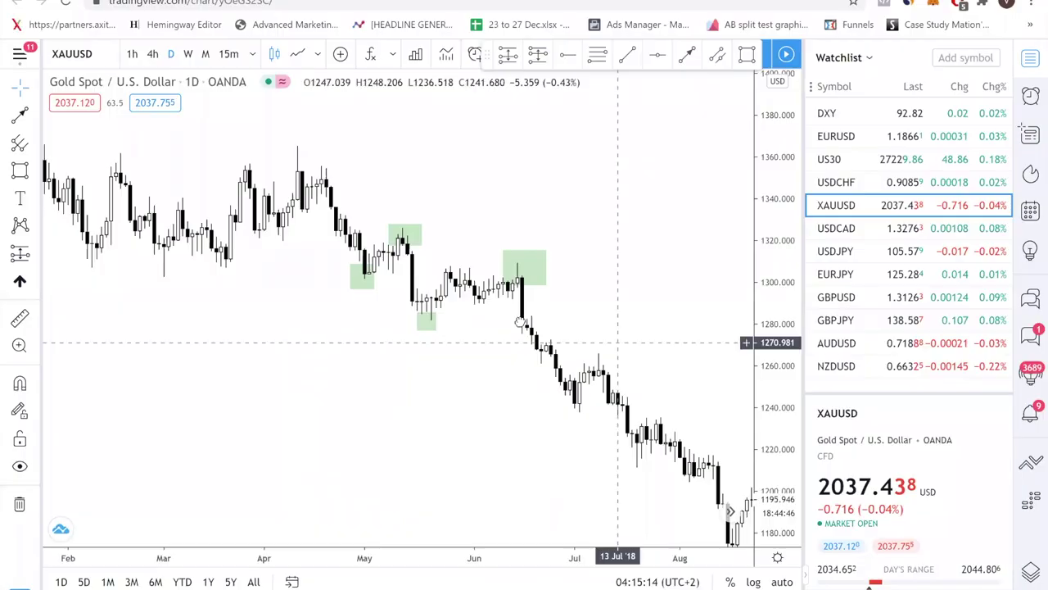
- Back on the XAUUSD chart, place a horizontal line at about 1311 along the February and March 2018 swing lows
scroll(528, 314, up, 2)
scroll(452, 336, down, 3)
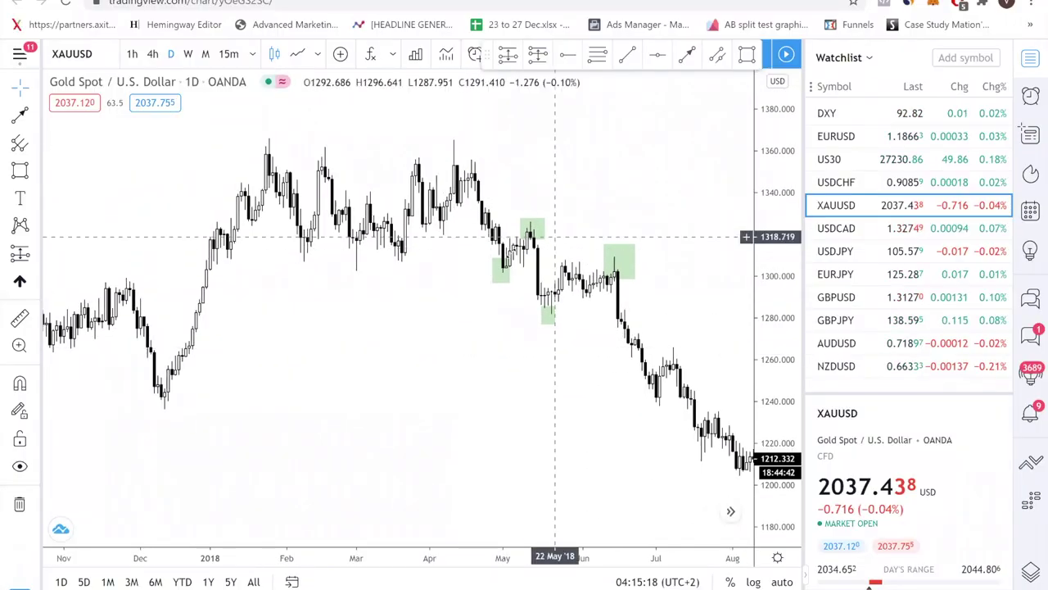
scroll(506, 312, down, 2)
drag(514, 320, 491, 320)
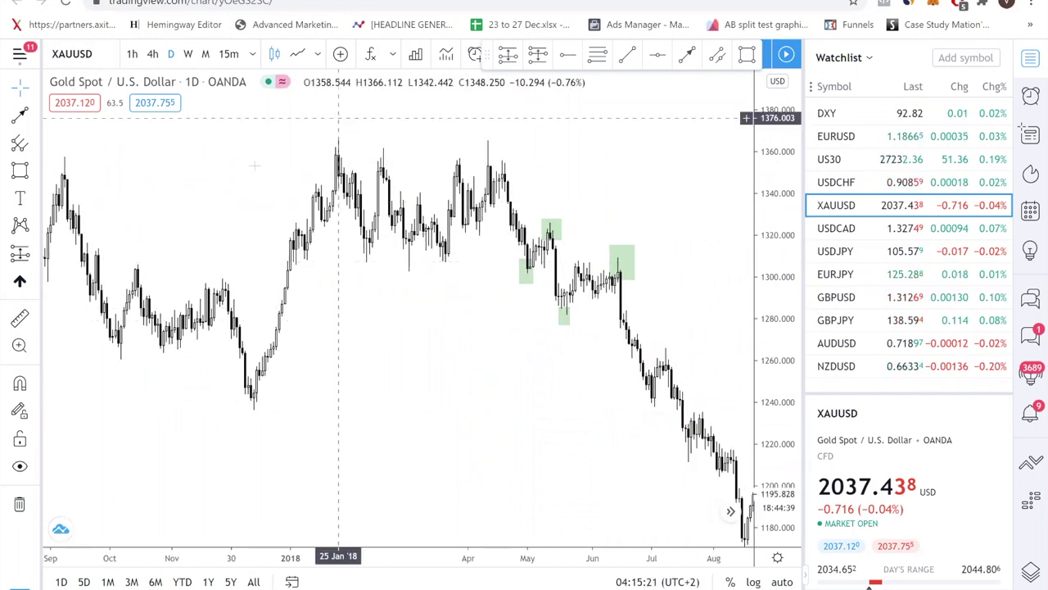
key(alt+h)
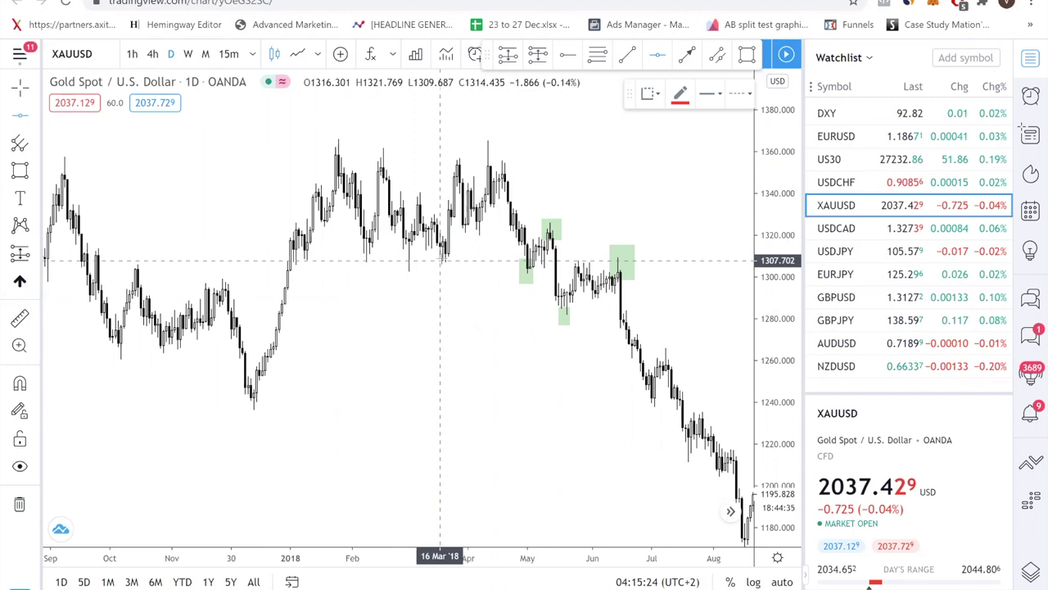
click(440, 253)
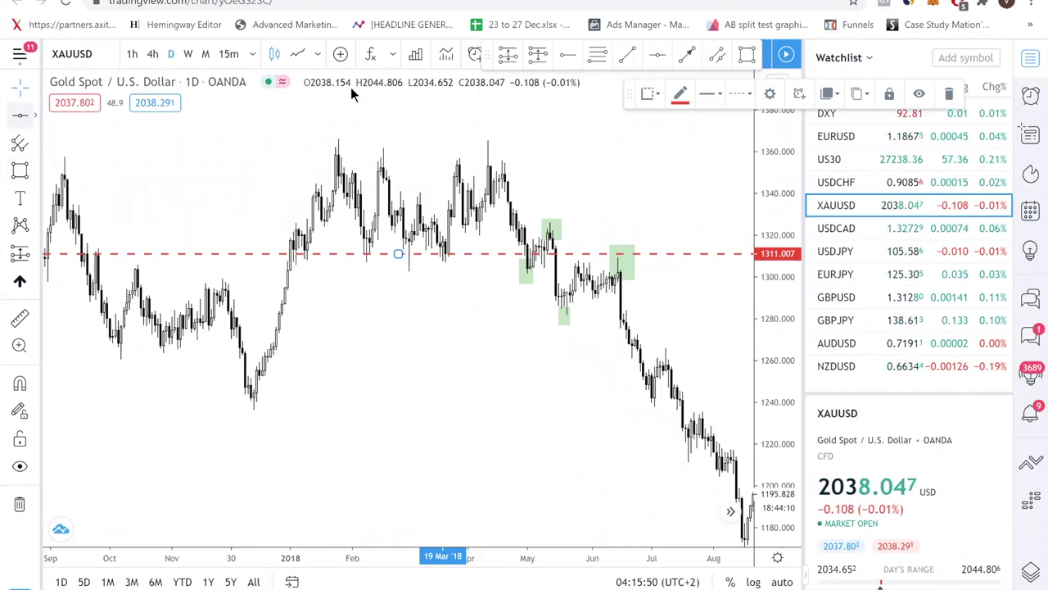
- Place horizontal lines at about 1359 along the early-2018 highs and about 1267 along the October 2017 lows
click(370, 154)
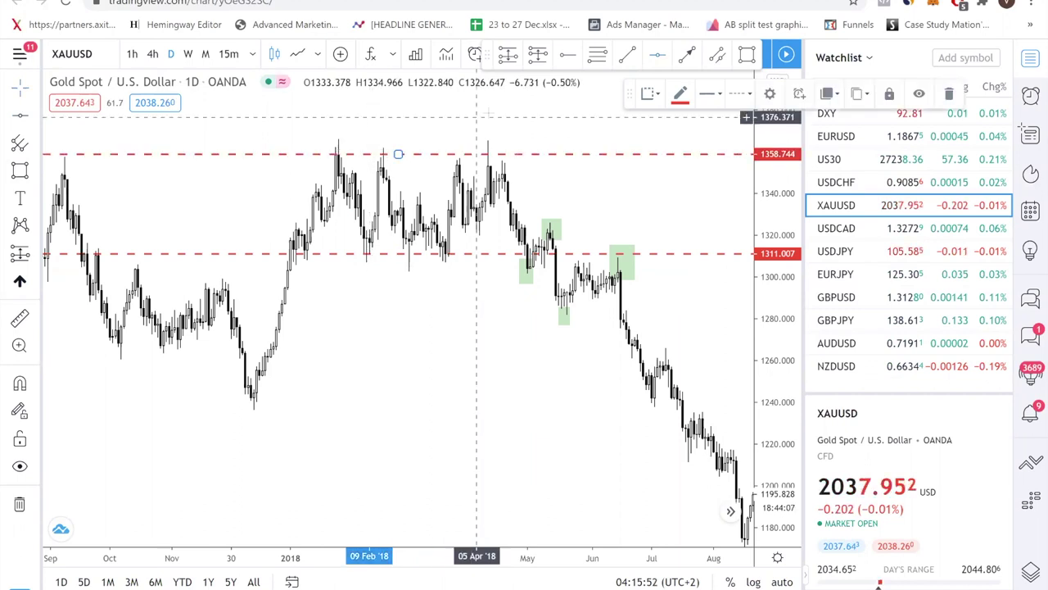
click(400, 136)
click(20, 115)
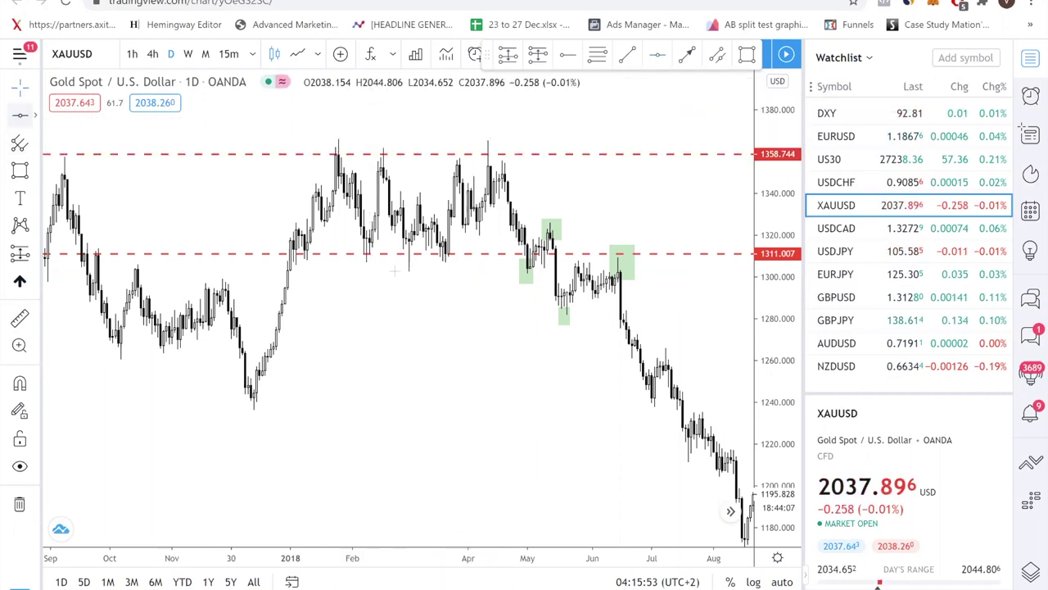
click(322, 345)
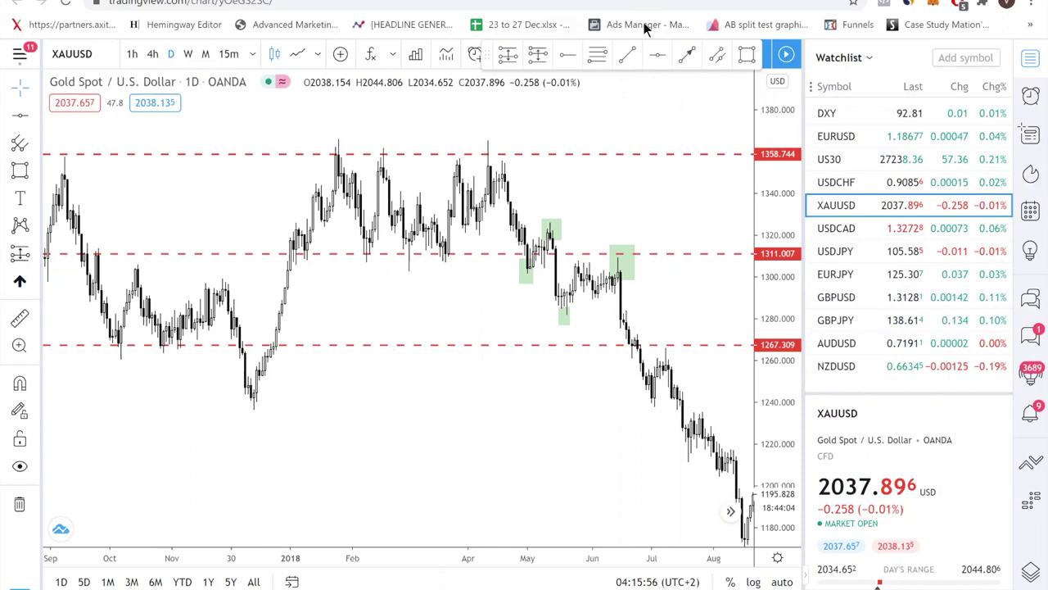
- Add horizontal lines at about 1240.5 along the December 2017 low and about 1288.6 near the late-May 2018 low
click(657, 55)
click(264, 400)
click(351, 427)
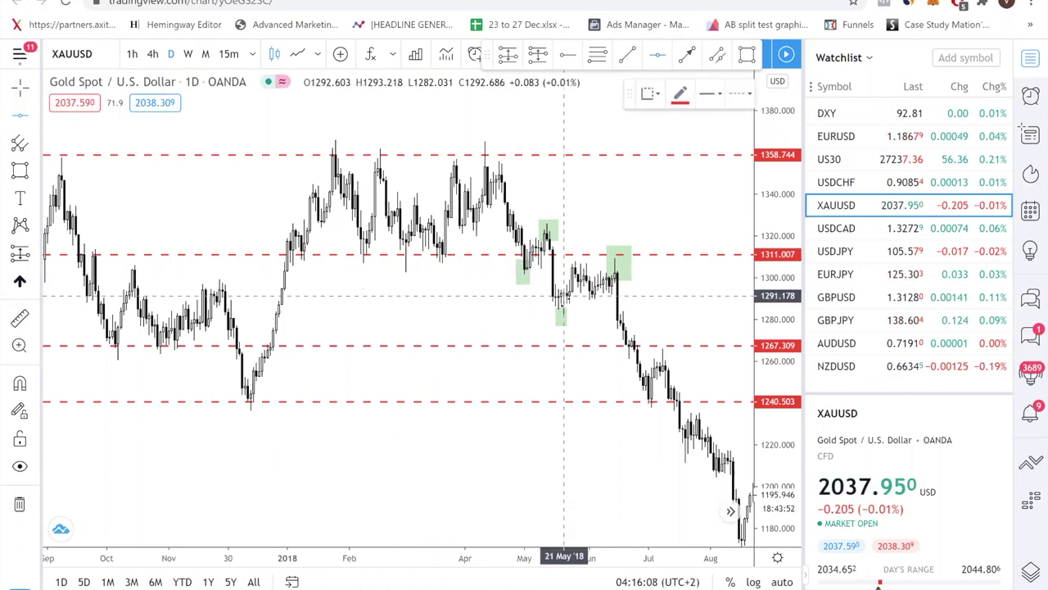
click(596, 301)
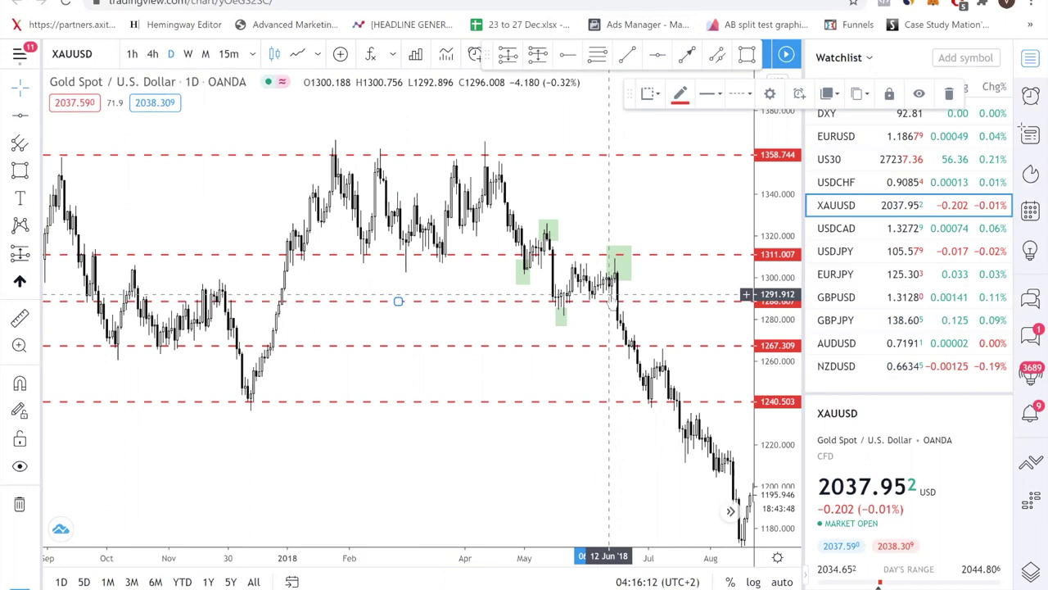
- Fine-tune the upper three price levels, moving them to about 1358.0, 1310.6 and 1290.4
click(516, 157)
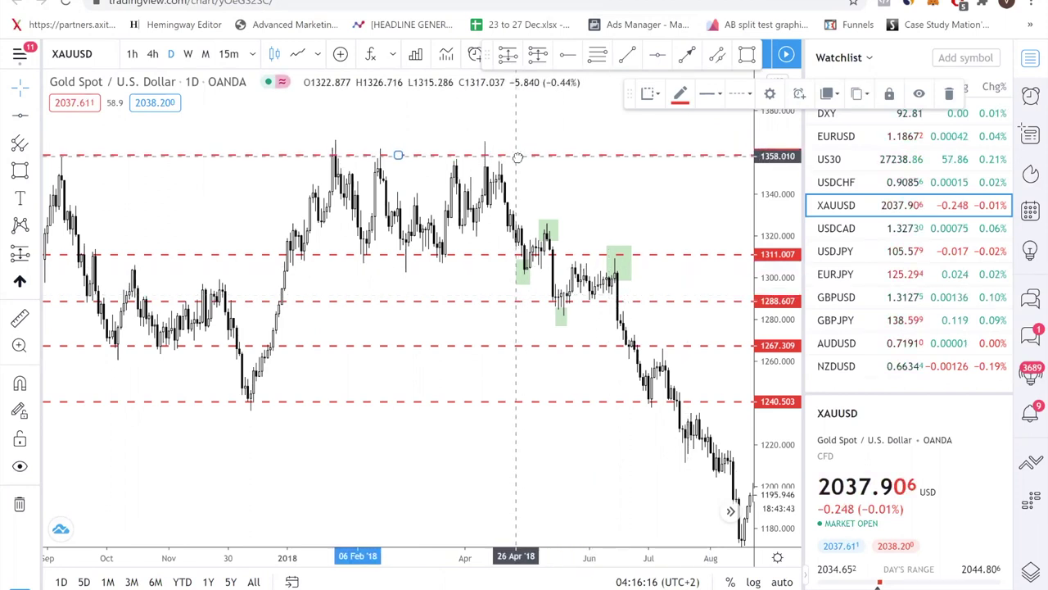
drag(517, 158, 518, 157)
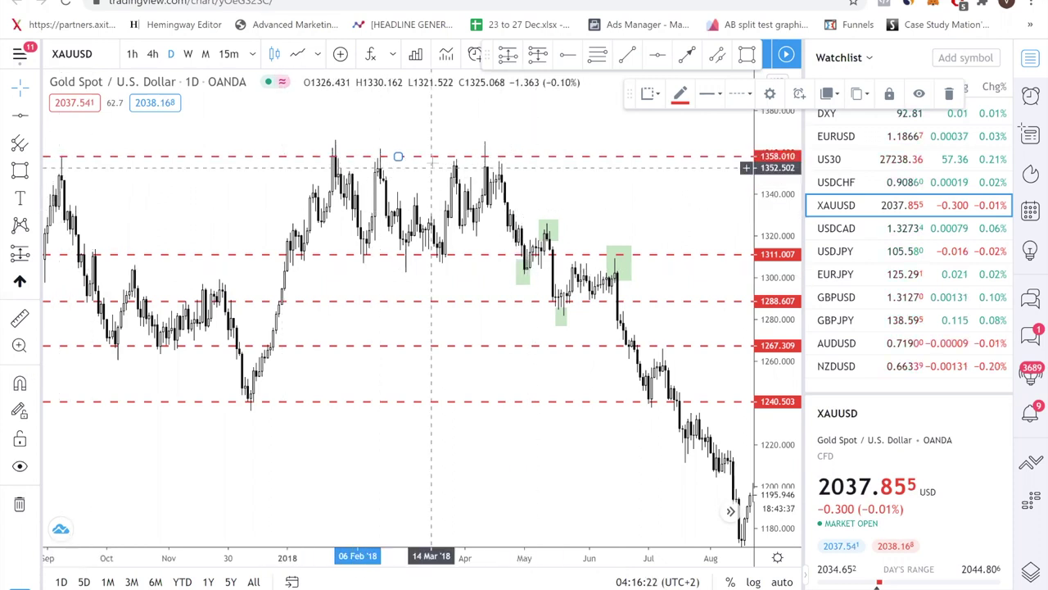
drag(465, 251, 462, 262)
drag(437, 302, 411, 300)
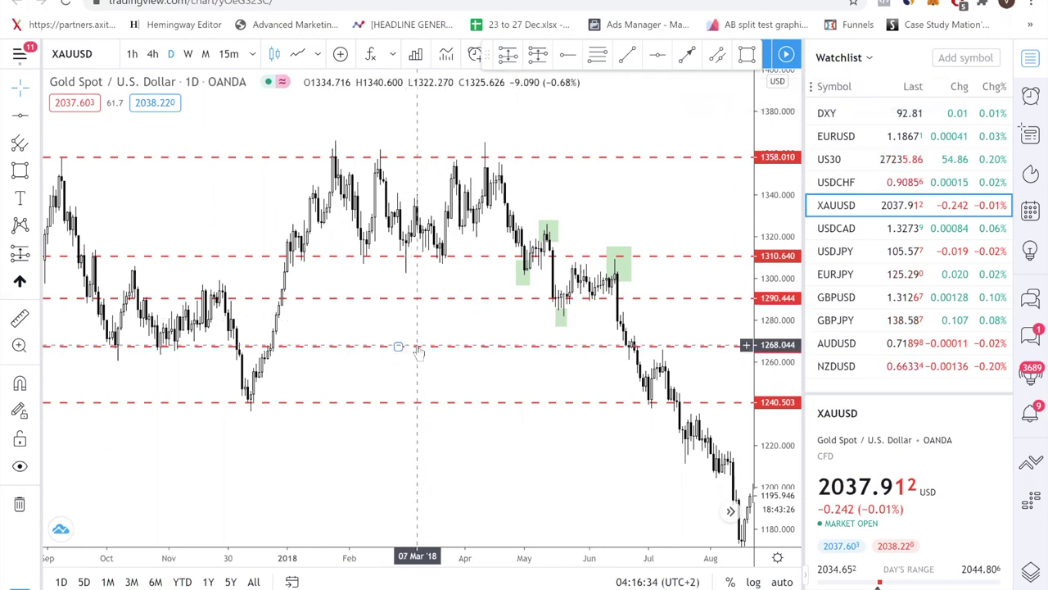
click(416, 346)
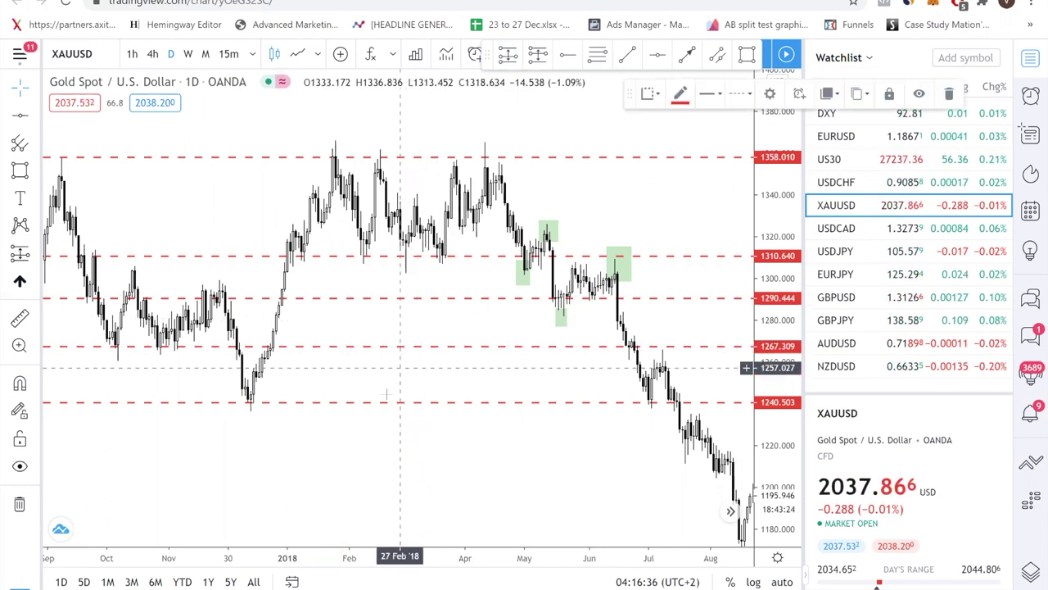
click(391, 381)
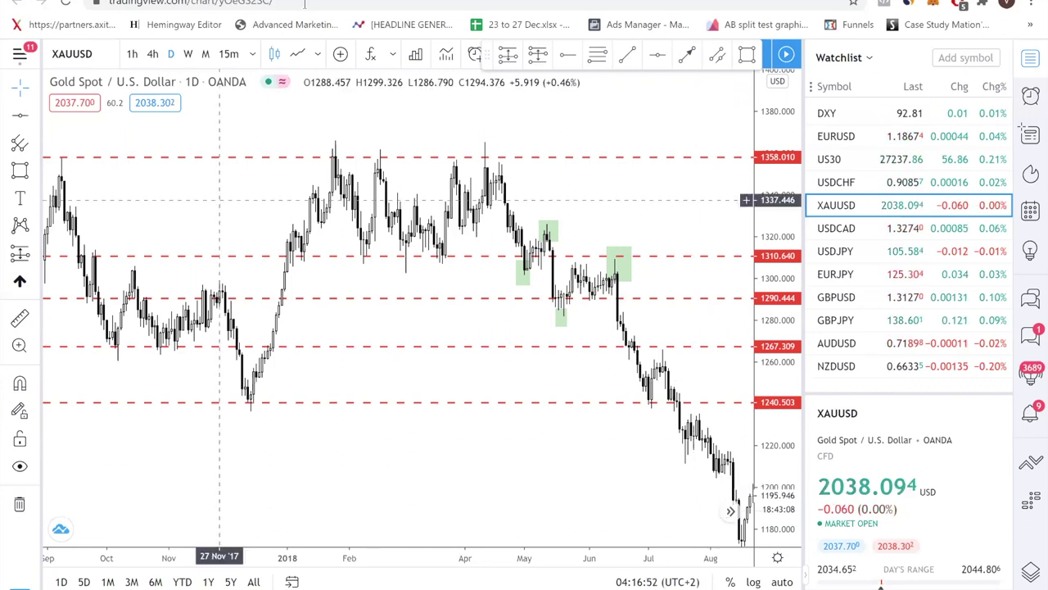
- Compare the price levels with a line-chart view of XAUUSD and return to candles
click(296, 56)
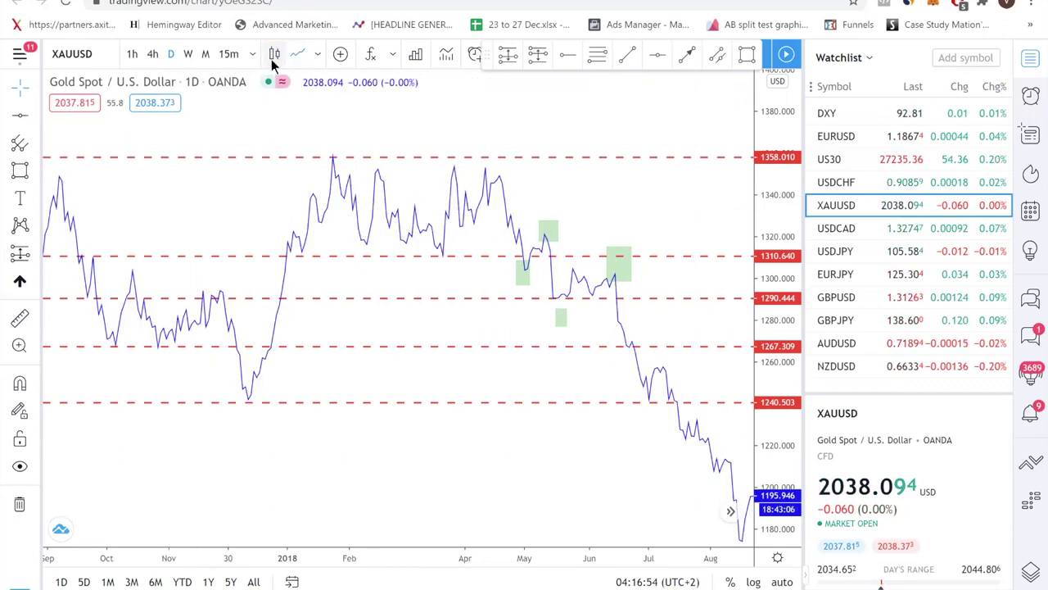
click(275, 56)
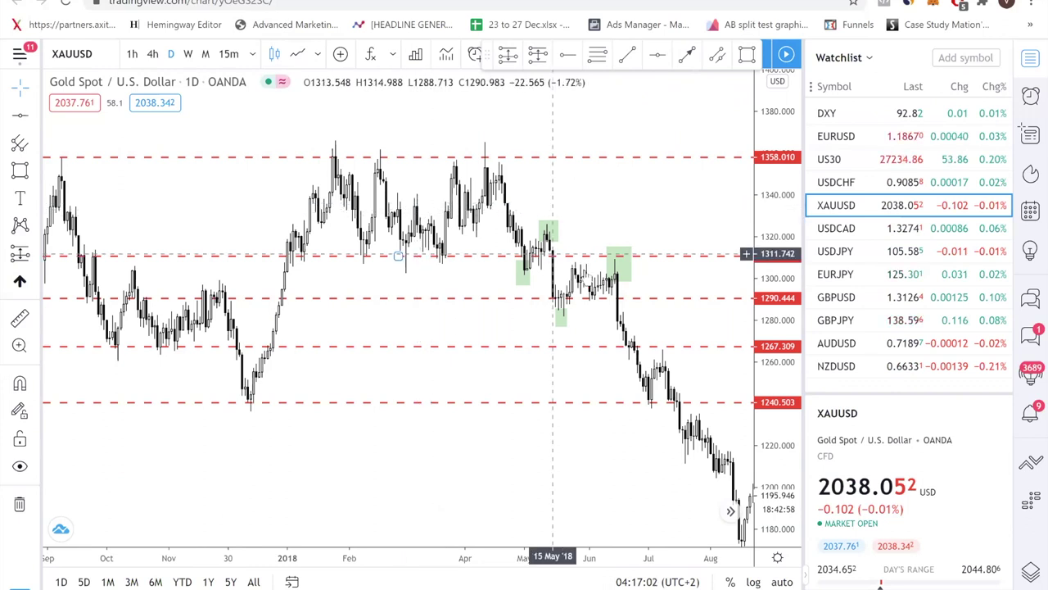
drag(583, 266, 584, 278)
drag(658, 202, 635, 190)
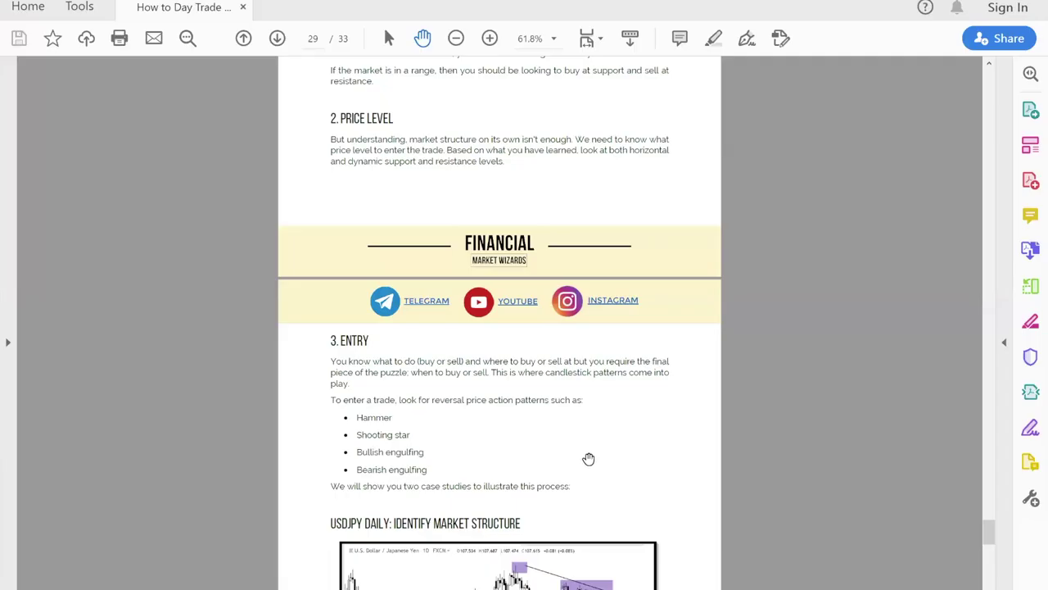
- Switch to the PDF trading guide and reread its Market Condition, Price Level and Entry sections
scroll(574, 426, up, 1)
scroll(581, 427, up, 3)
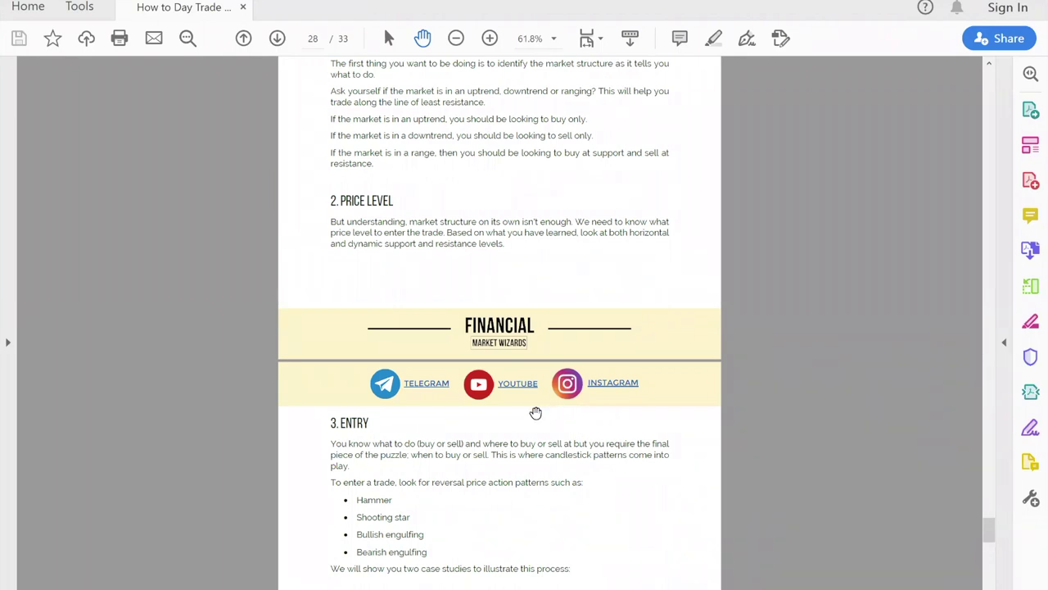
scroll(536, 413, down, 2)
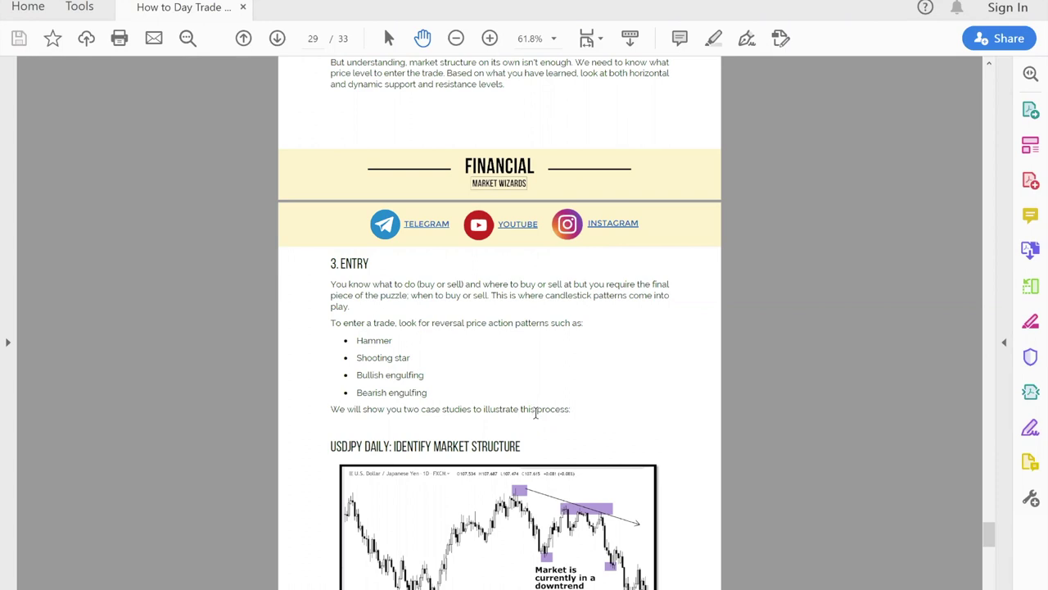
scroll(385, 361, up, 1)
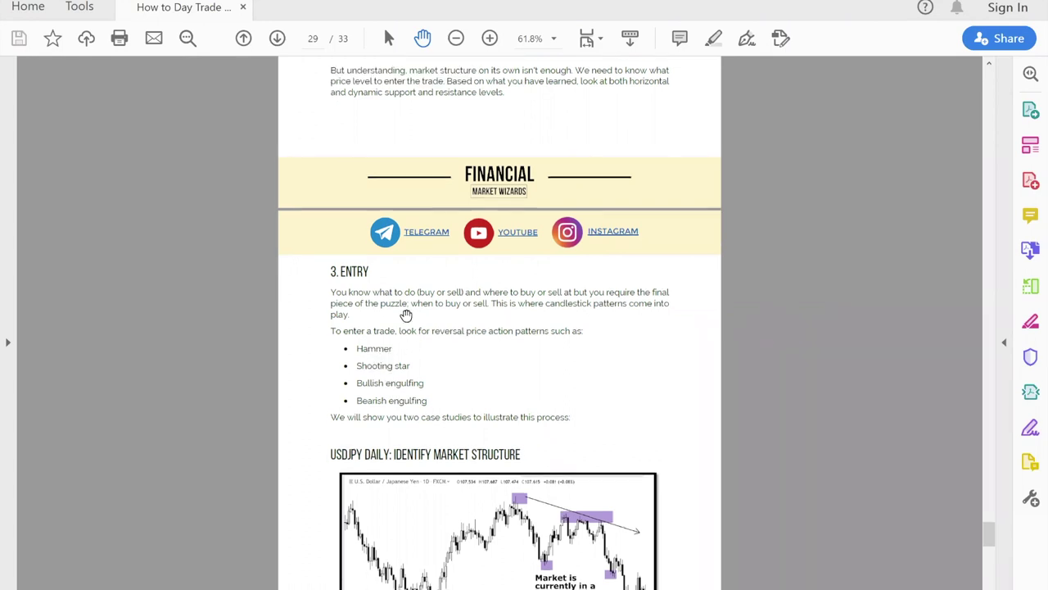
- Go back in the guide to the candlestick pages and examine the hammer, shooting star and bullish engulfing patterns
scroll(569, 339, up, 20)
scroll(573, 350, up, 20)
scroll(532, 416, up, 20)
scroll(528, 414, up, 5)
scroll(516, 402, down, 15)
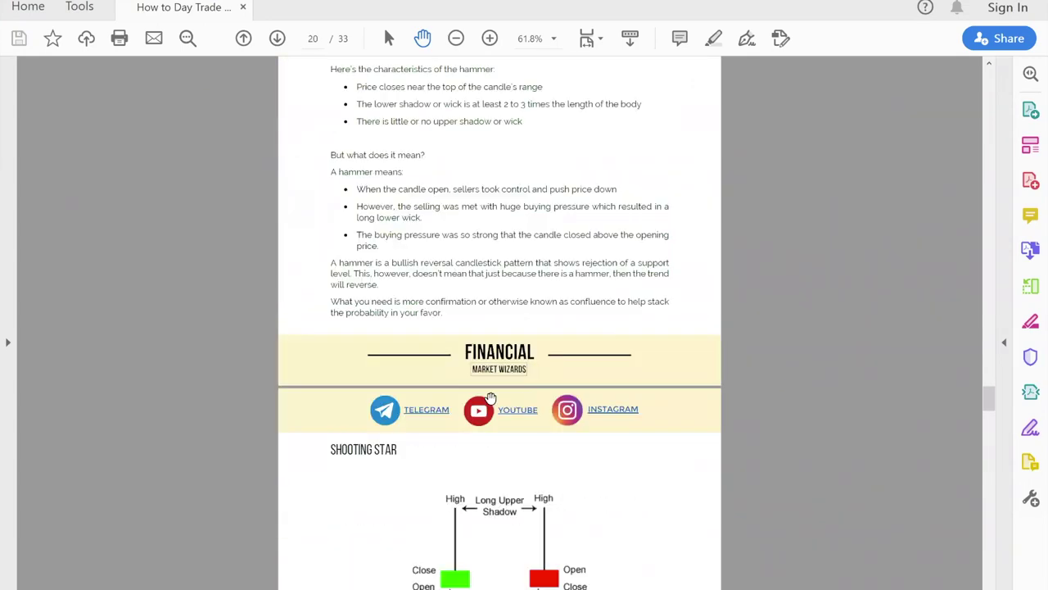
scroll(490, 397, down, 5)
scroll(492, 229, down, 5)
scroll(526, 225, up, 5)
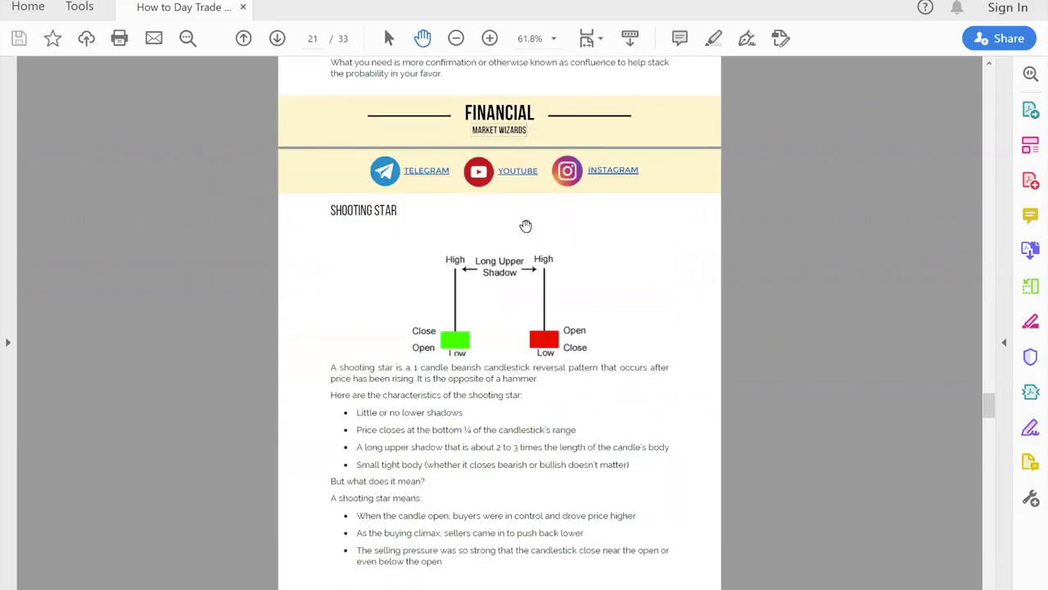
scroll(344, 282, up, 5)
scroll(374, 330, down, 10)
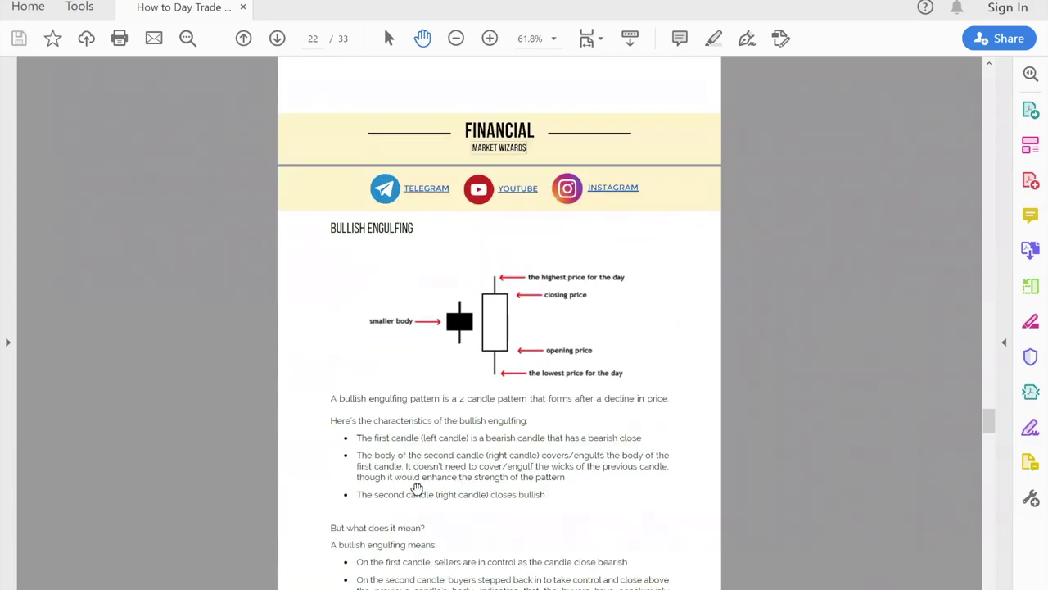
- Skim the guide's remaining candlestick pages and the USDJPY and GBPCAD daily case studies
scroll(416, 489, down, 5)
scroll(373, 546, down, 15)
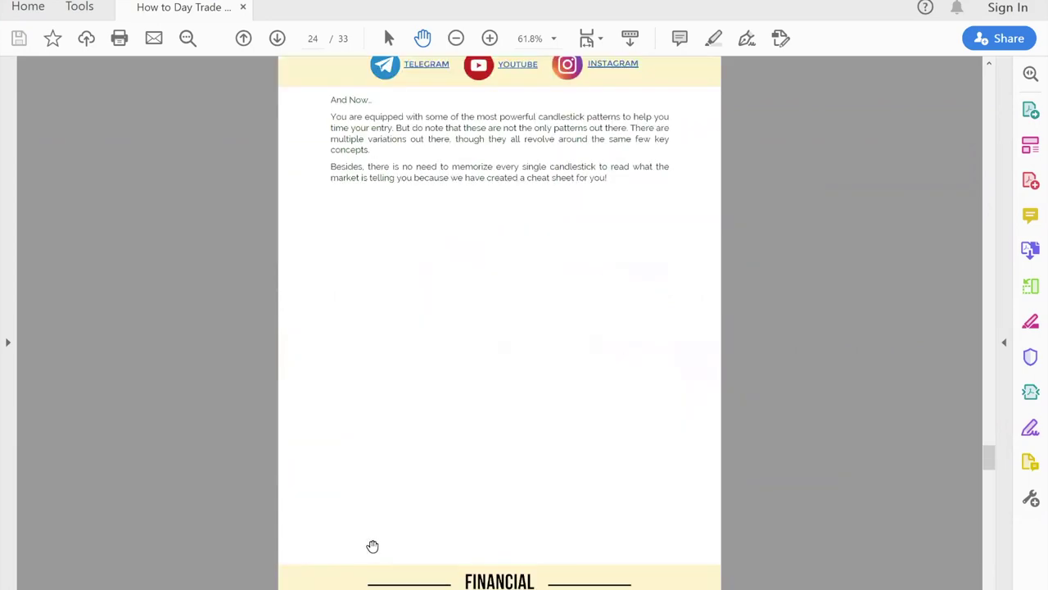
scroll(404, 486, down, 15)
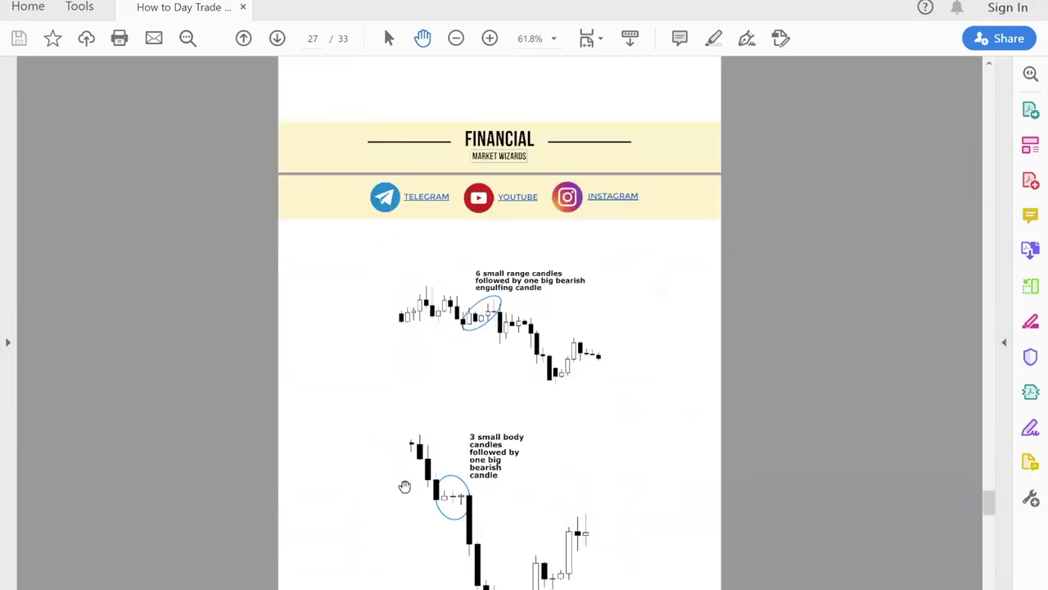
scroll(402, 487, down, 15)
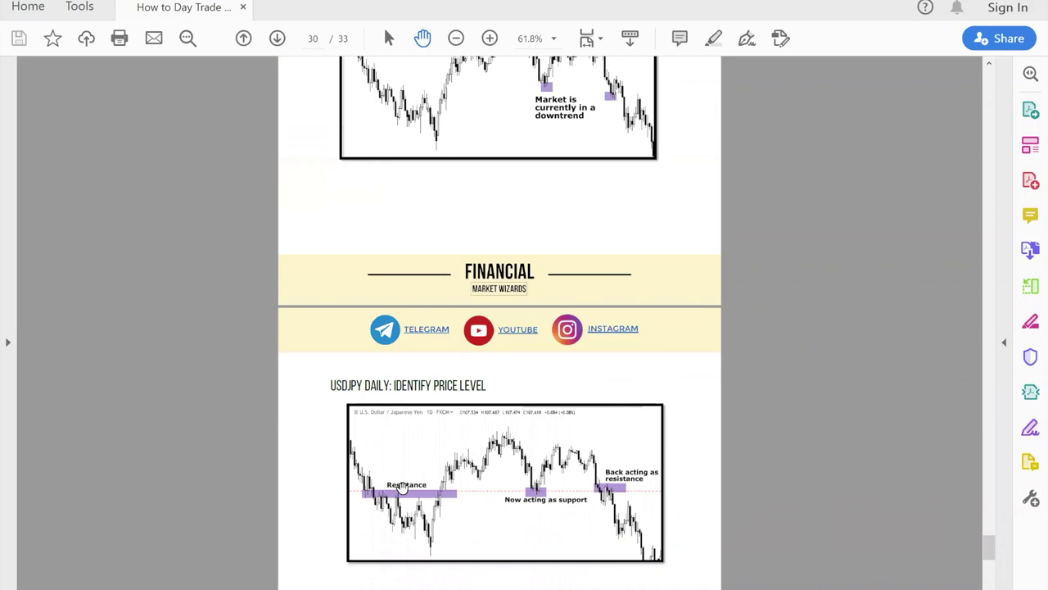
scroll(402, 488, down, 4)
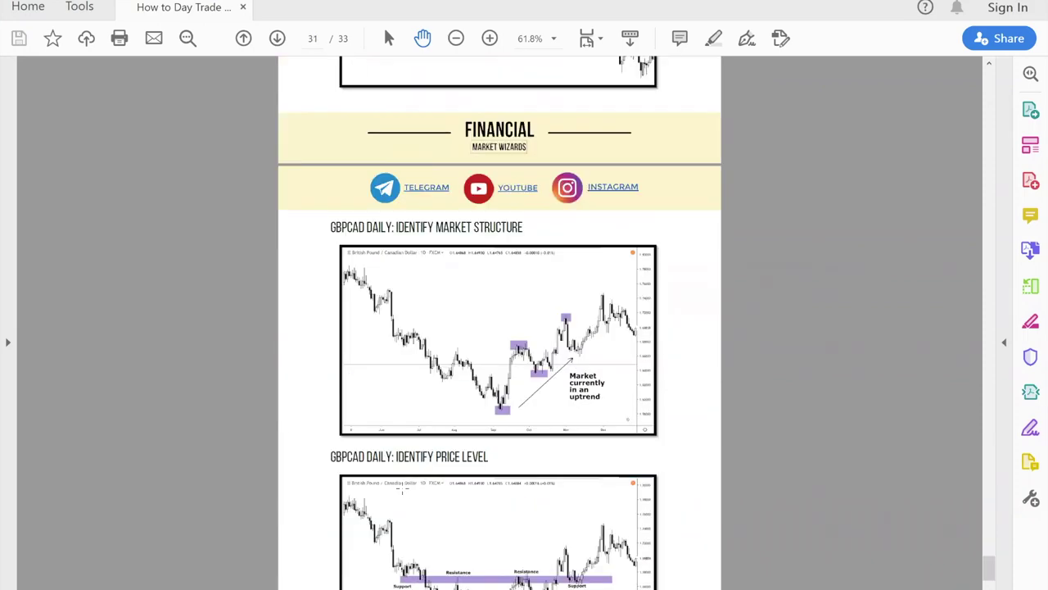
scroll(402, 489, up, 15)
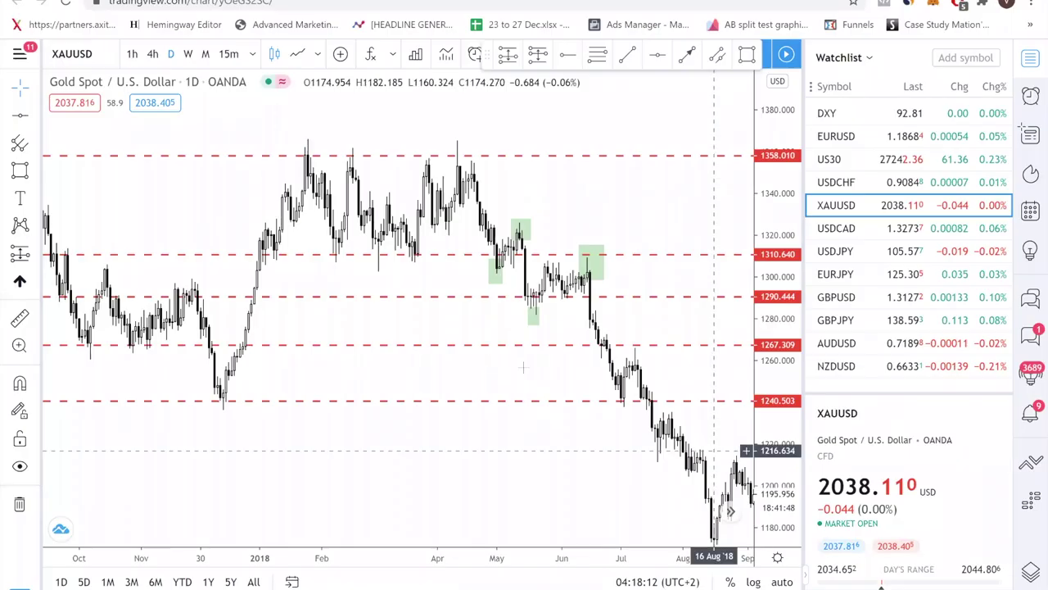
- Back on the XAUUSD chart, place a down arrow at about 1364 on the mid-April 2018 high
drag(608, 182, 627, 192)
scroll(537, 237, up, 3)
drag(528, 208, 658, 156)
scroll(646, 158, up, 3)
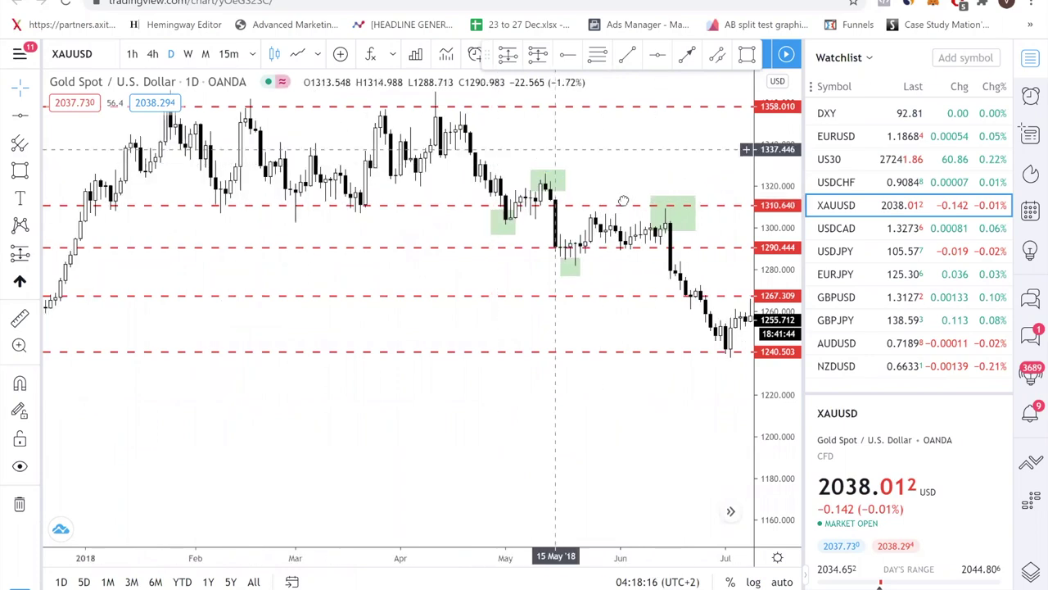
drag(536, 160, 617, 255)
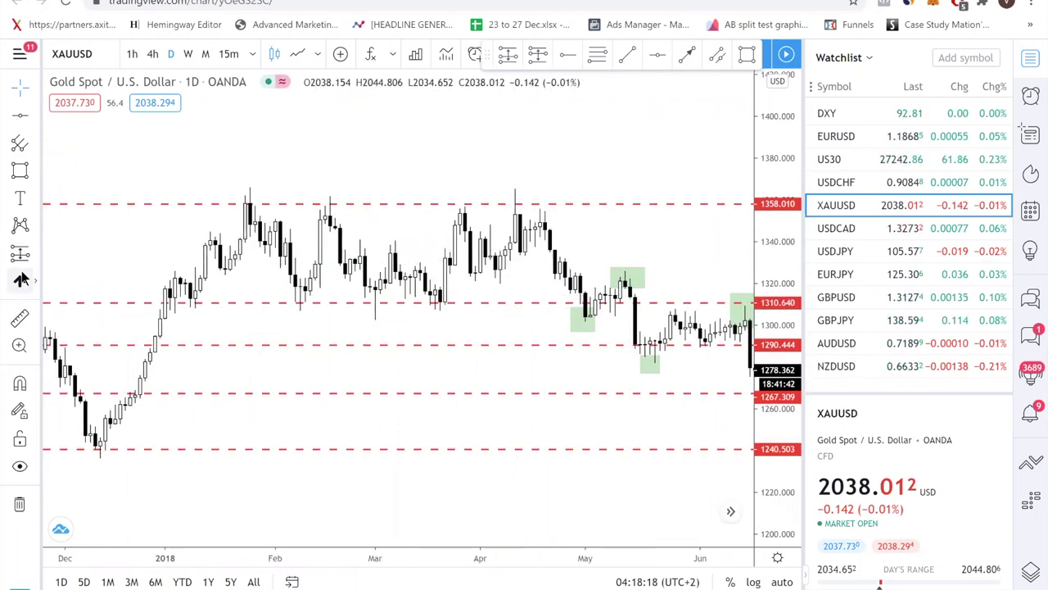
click(36, 227)
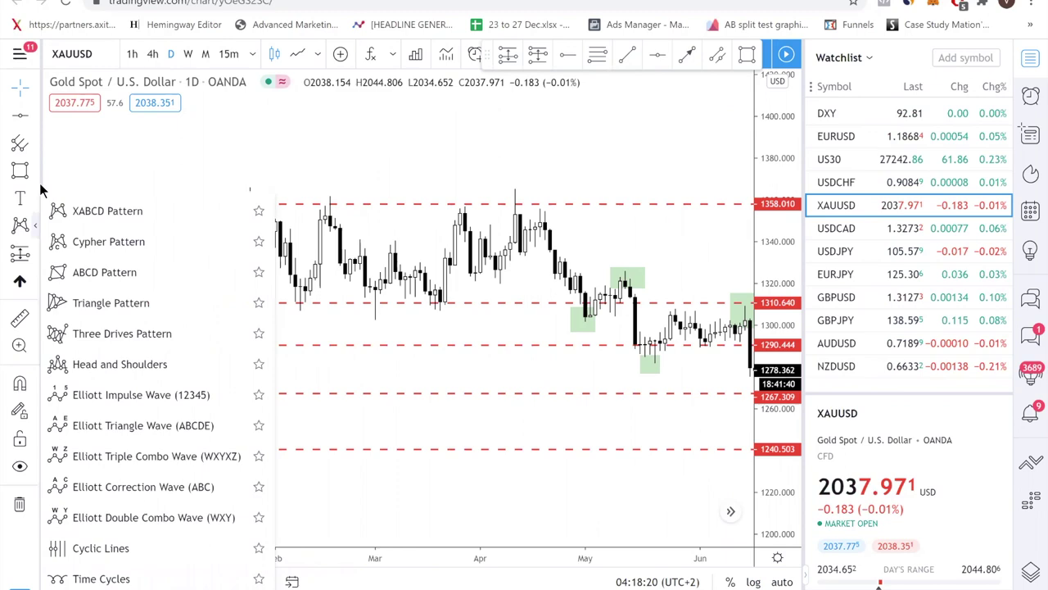
click(35, 197)
click(31, 282)
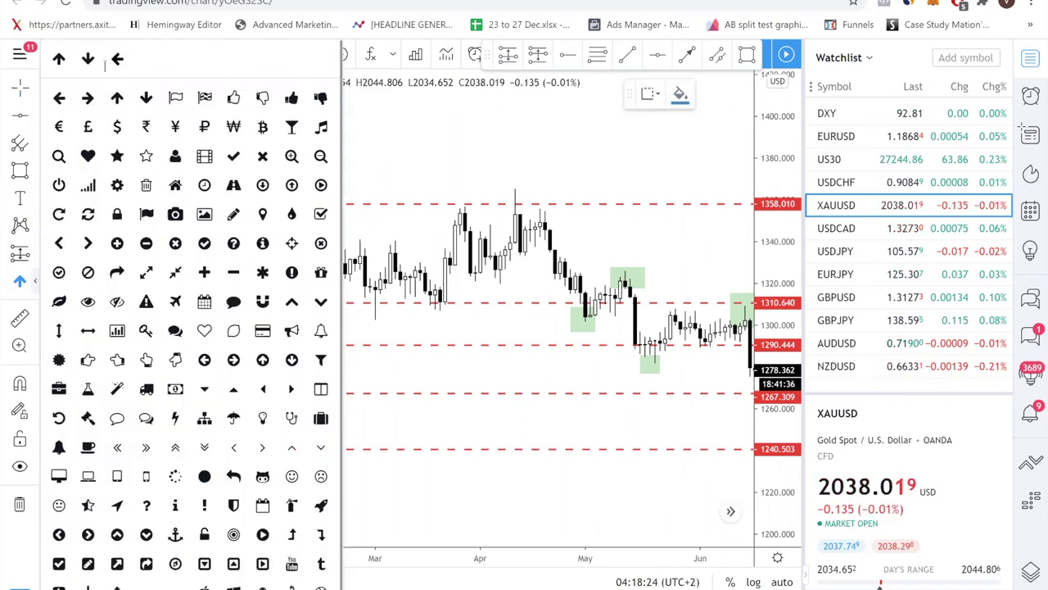
click(88, 58)
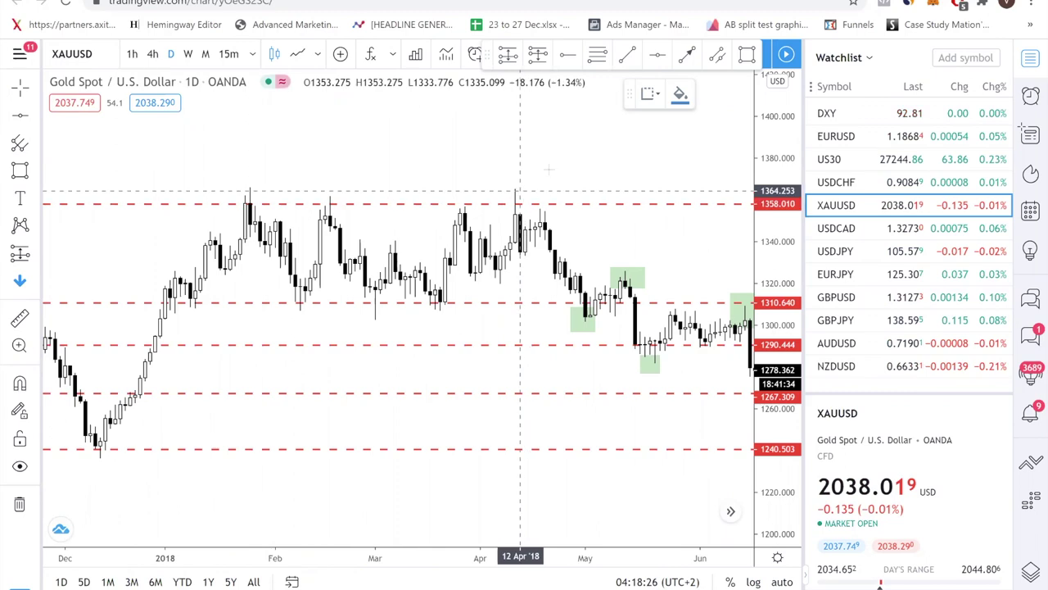
click(520, 191)
- Place a second down arrow above the mid-June 2018 high, inside its green rectangle
drag(636, 251, 542, 246)
drag(678, 306, 591, 335)
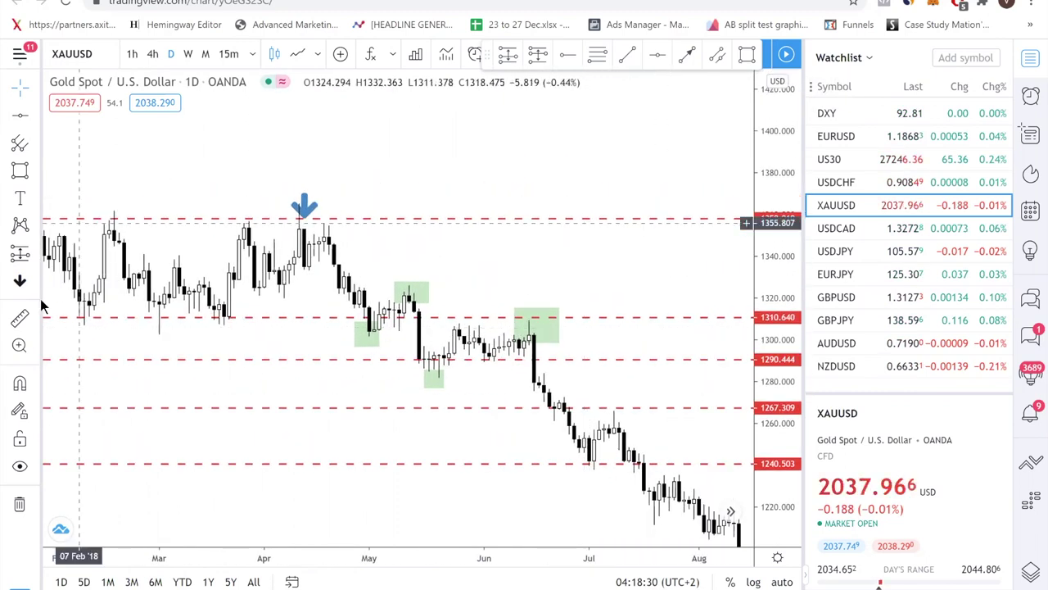
click(19, 280)
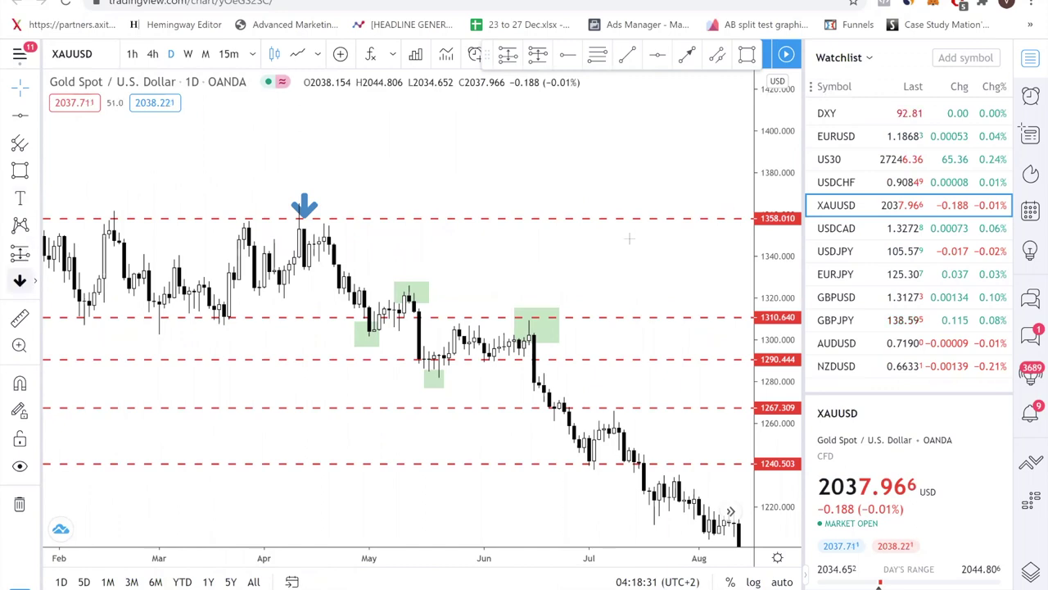
click(534, 297)
- Mark the mid-August 2018 low with an up arrow icon just below the candles
drag(669, 273, 610, 213)
mouse_move(622, 402)
mouse_down()
mouse_move(616, 389)
mouse_move(609, 403)
mouse_up()
drag(634, 369, 344, 193)
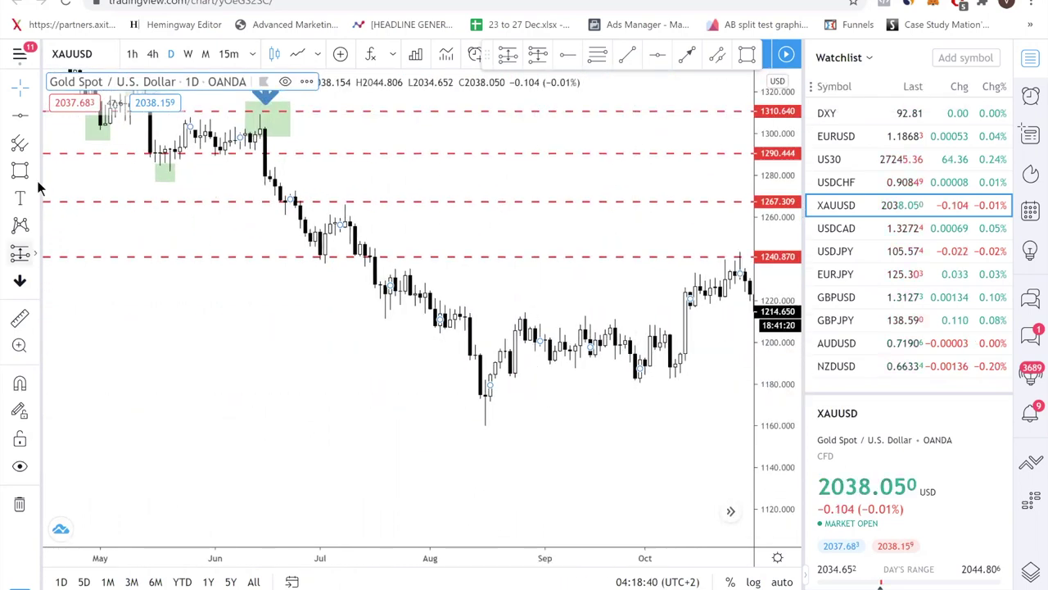
click(36, 281)
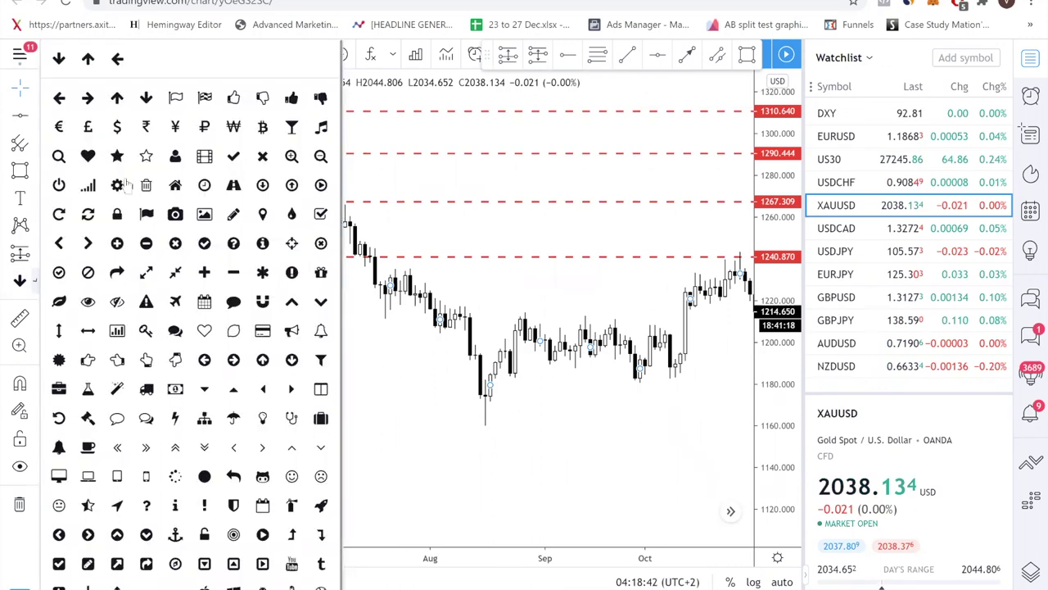
click(87, 59)
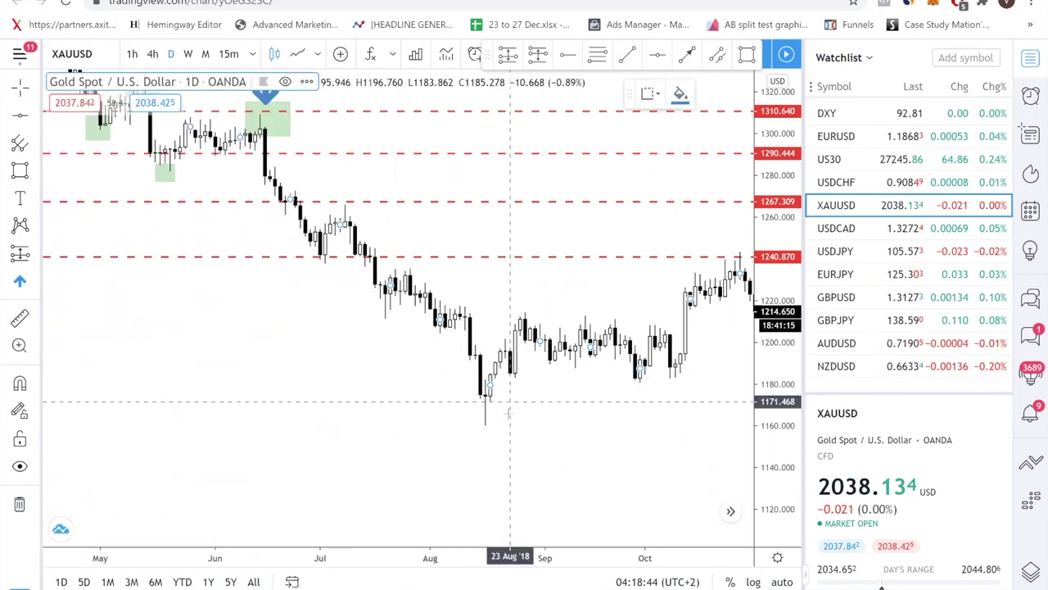
click(490, 411)
click(330, 437)
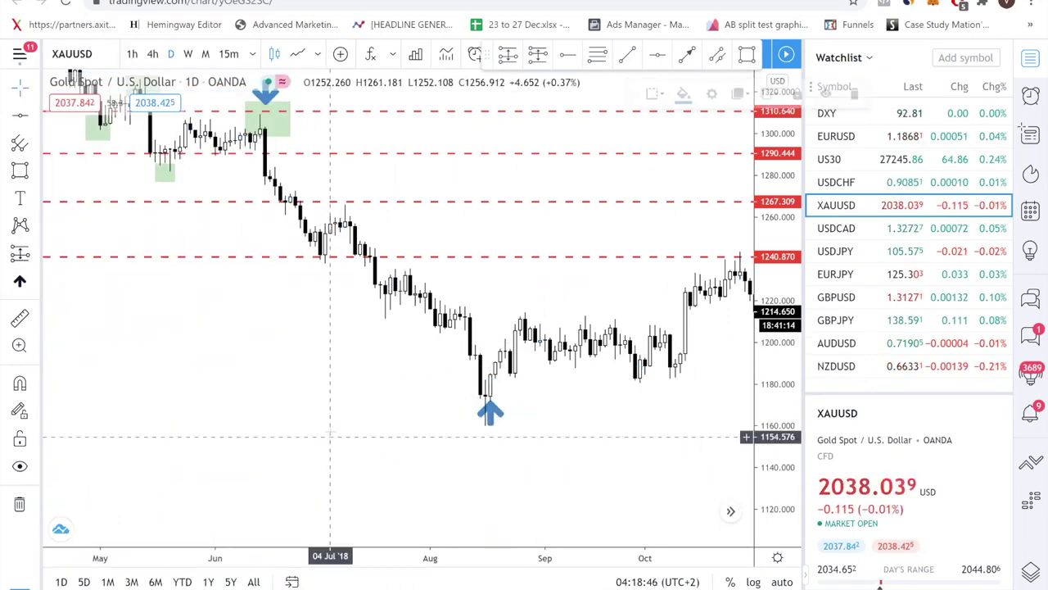
- Delete the down arrow above the mid-June 2018 high on the XAUUSD chart
scroll(330, 436, down, 6)
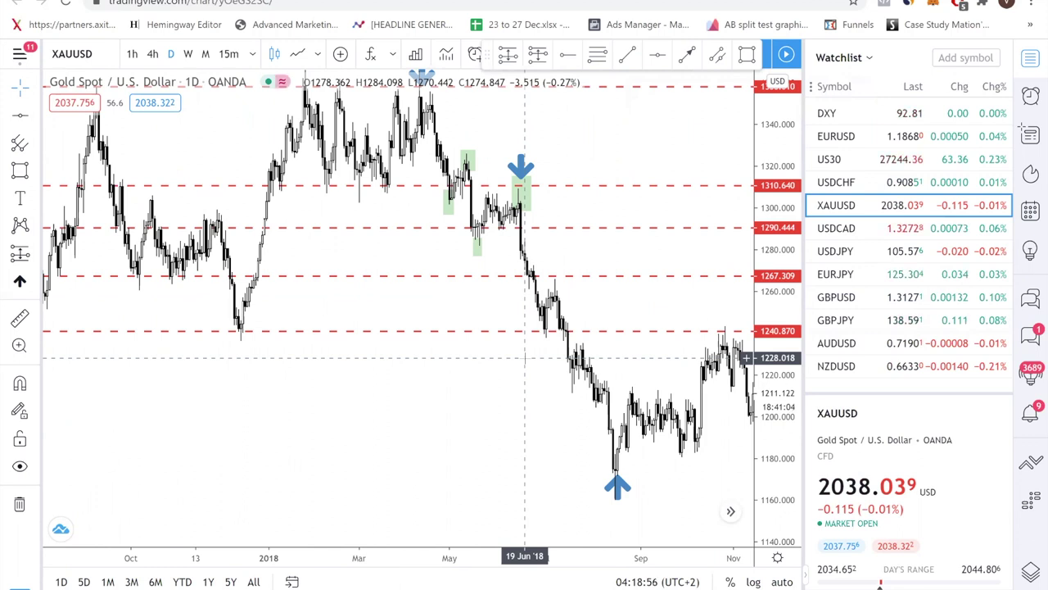
scroll(447, 468, up, 3)
drag(378, 468, 538, 480)
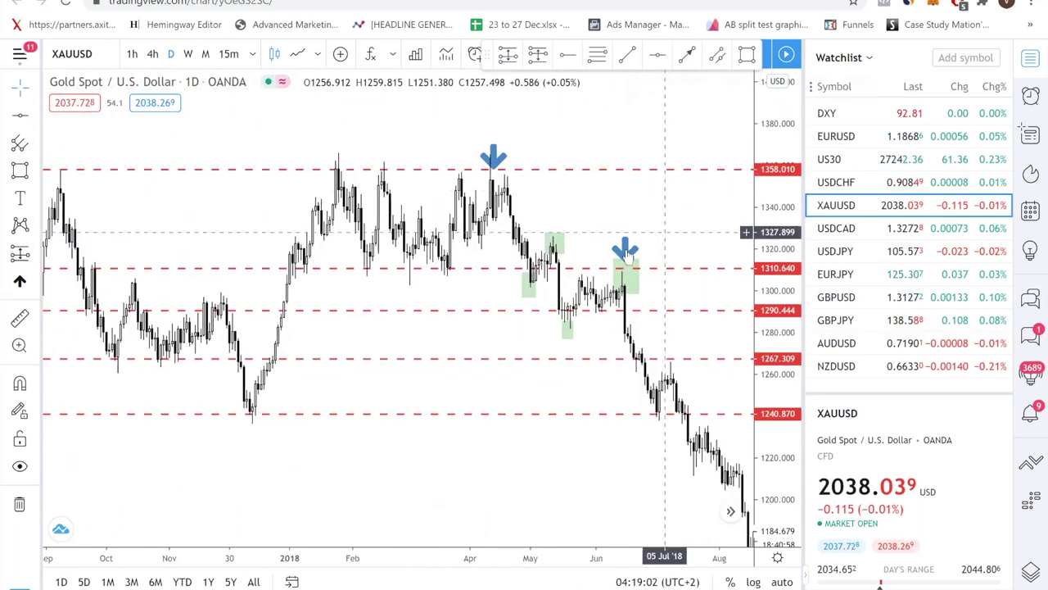
click(625, 249)
key(Delete)
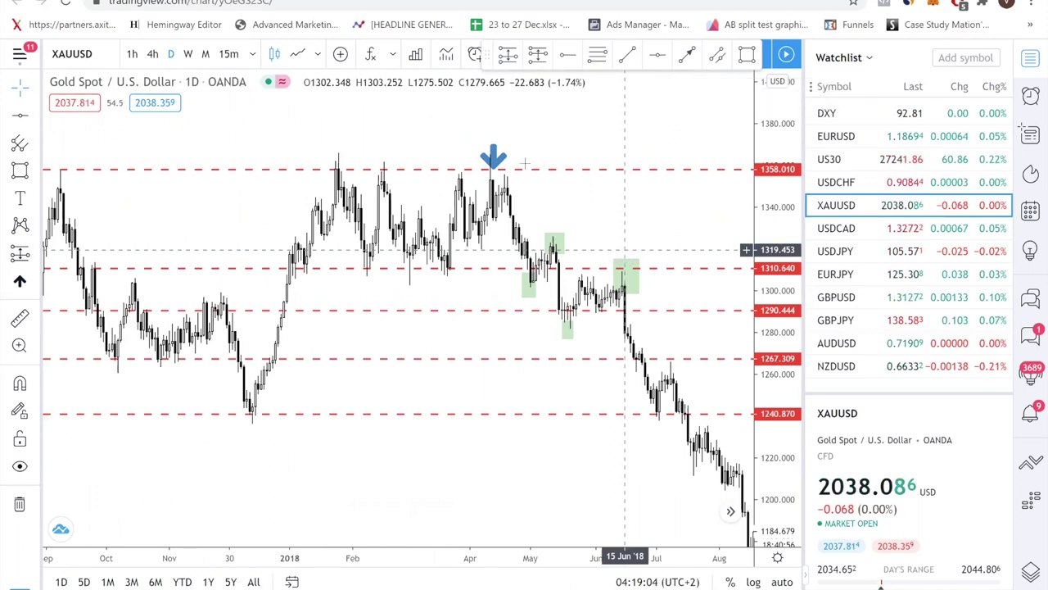
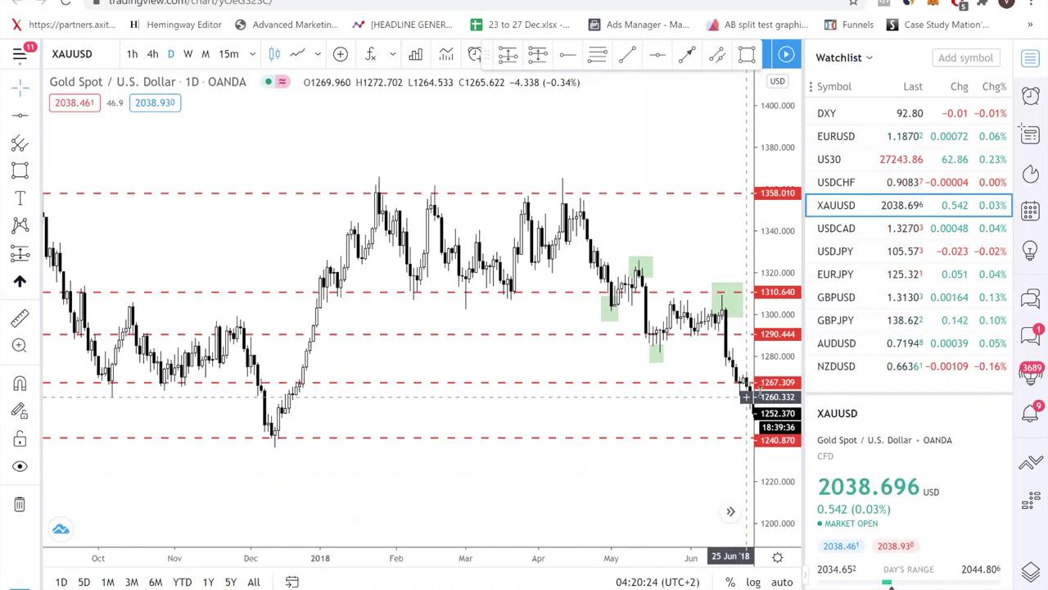
- Place a down arrow icon at about 1278 above the 22 June 2018 candles near the 1267.309 level
scroll(721, 406, up, 1)
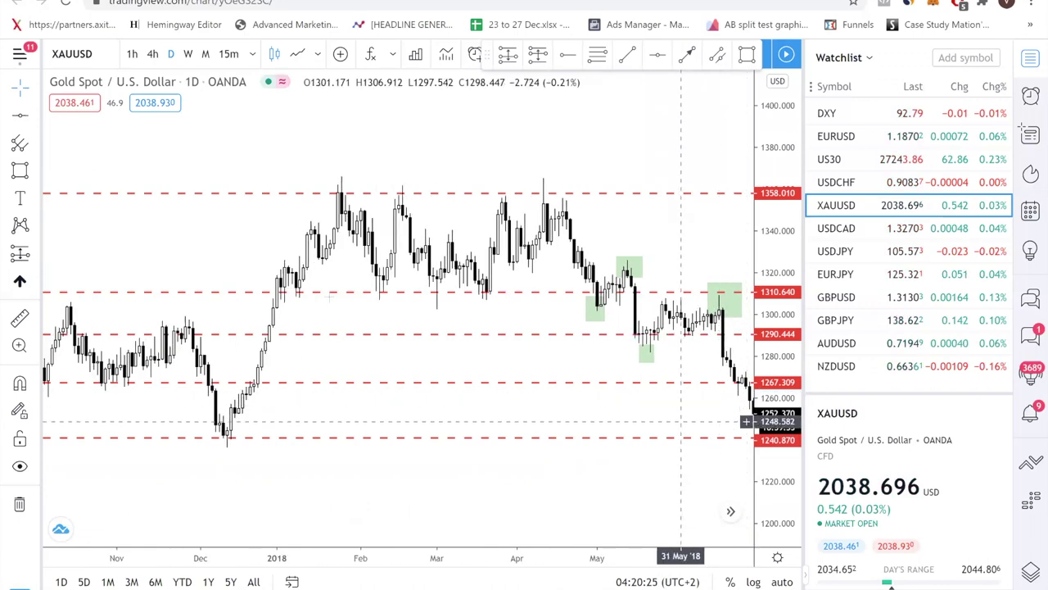
click(36, 284)
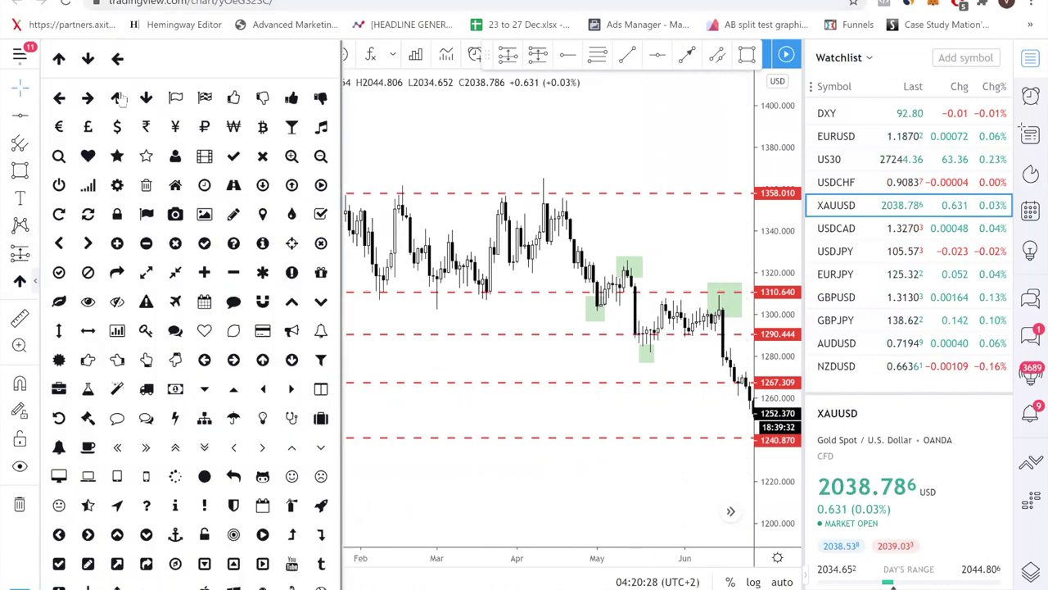
click(145, 97)
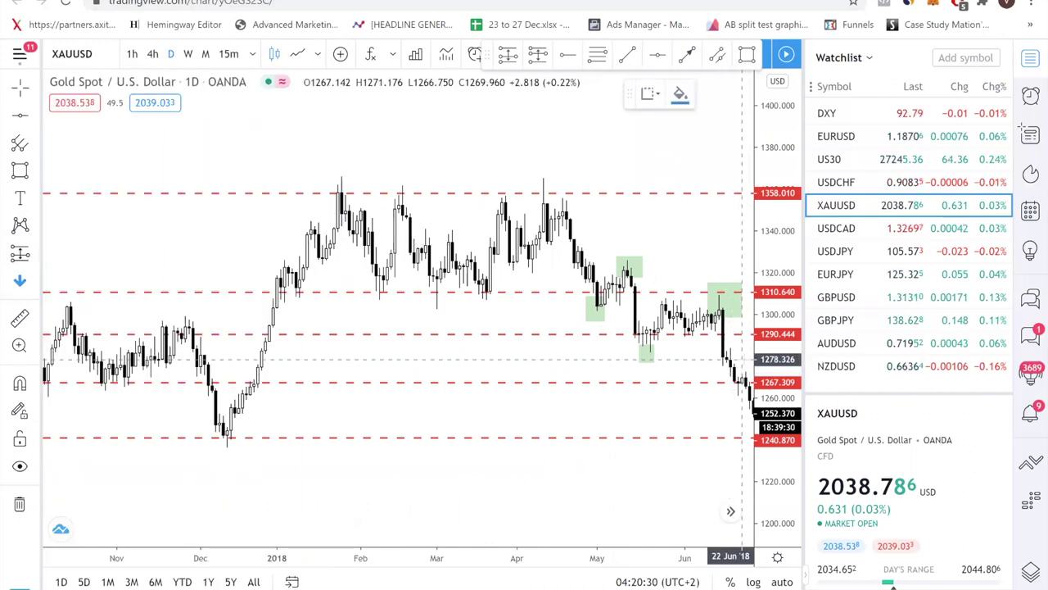
click(741, 358)
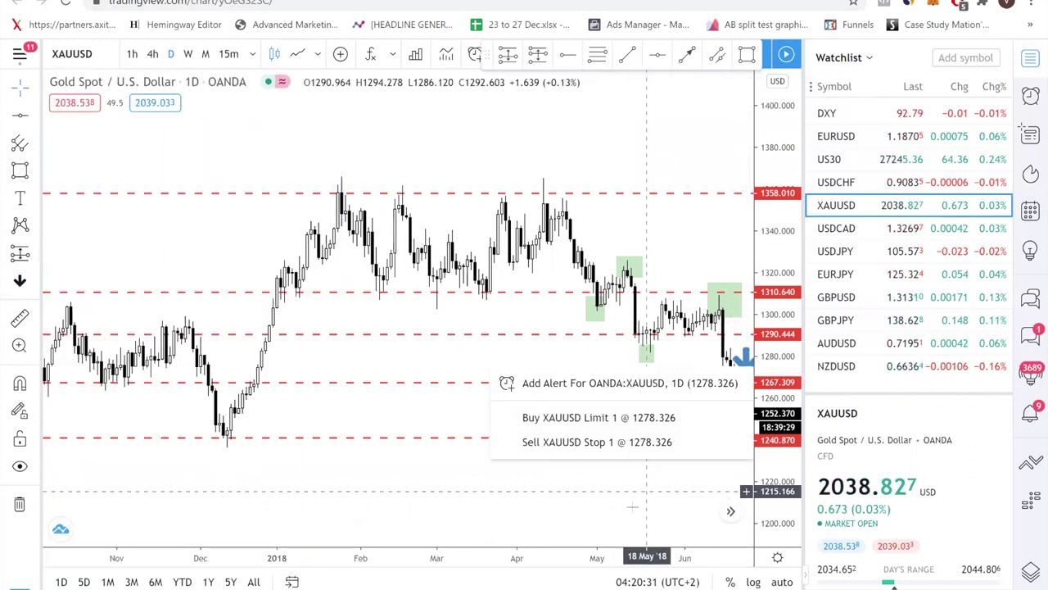
click(432, 351)
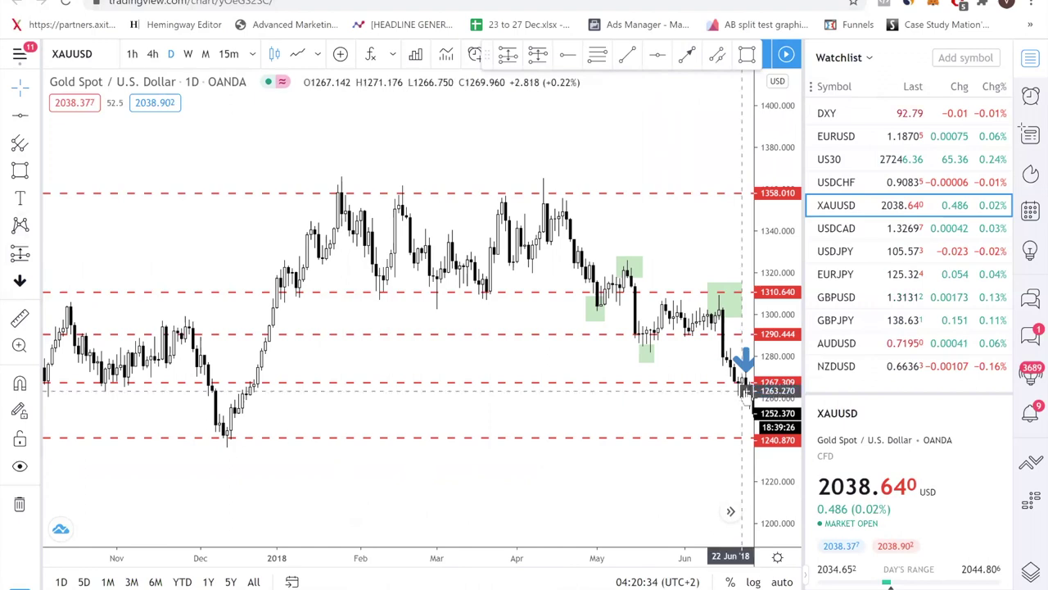
- Add a short position from mid-June 2018 with entry at 1265.607, stop at 1275.406 and target at 1240.137
scroll(680, 404, up, 3)
scroll(680, 404, up, 3)
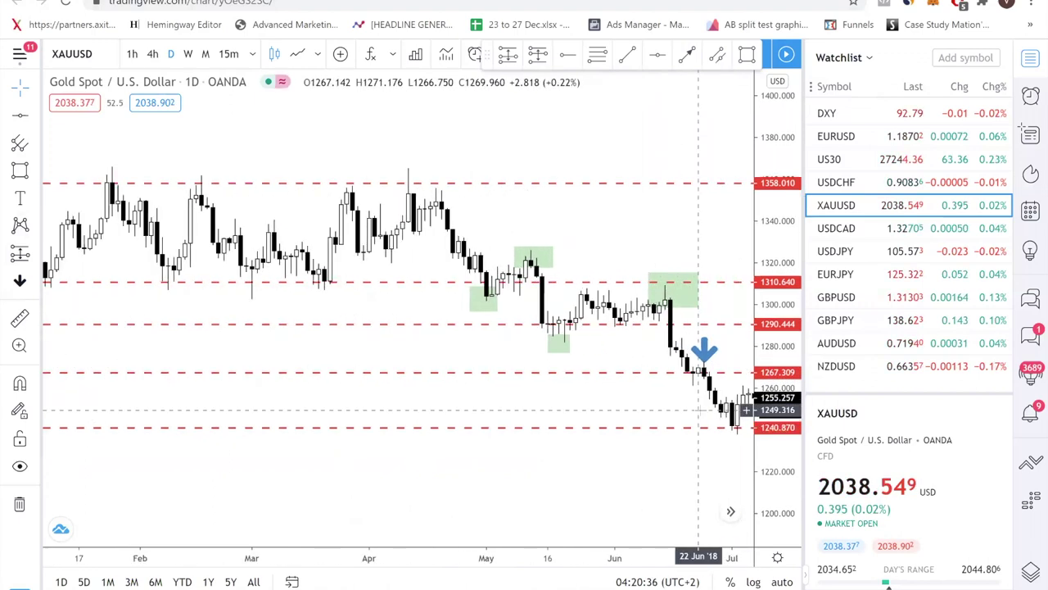
drag(658, 451, 647, 425)
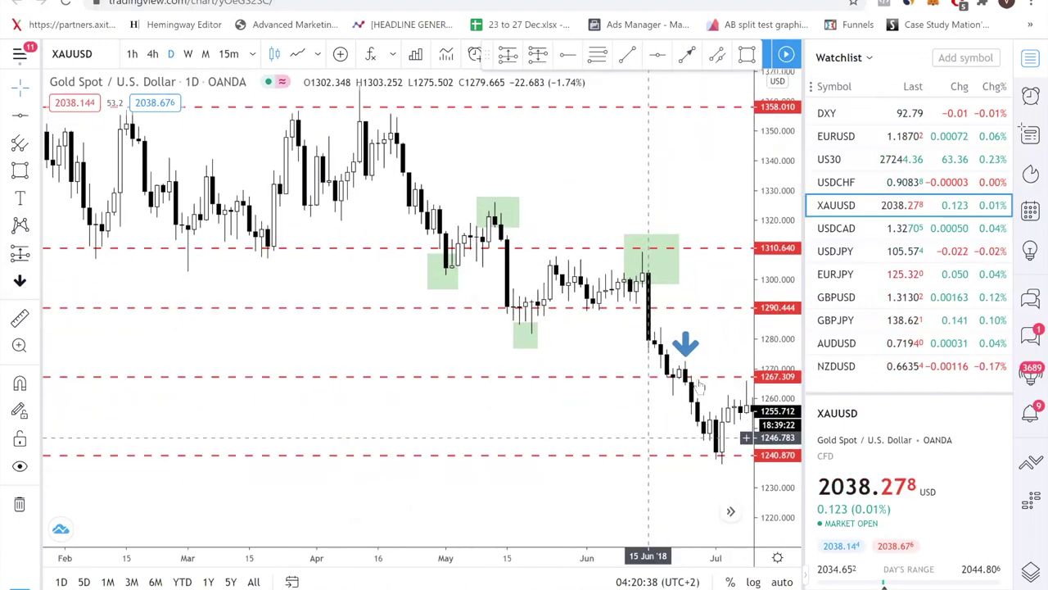
click(32, 255)
click(120, 290)
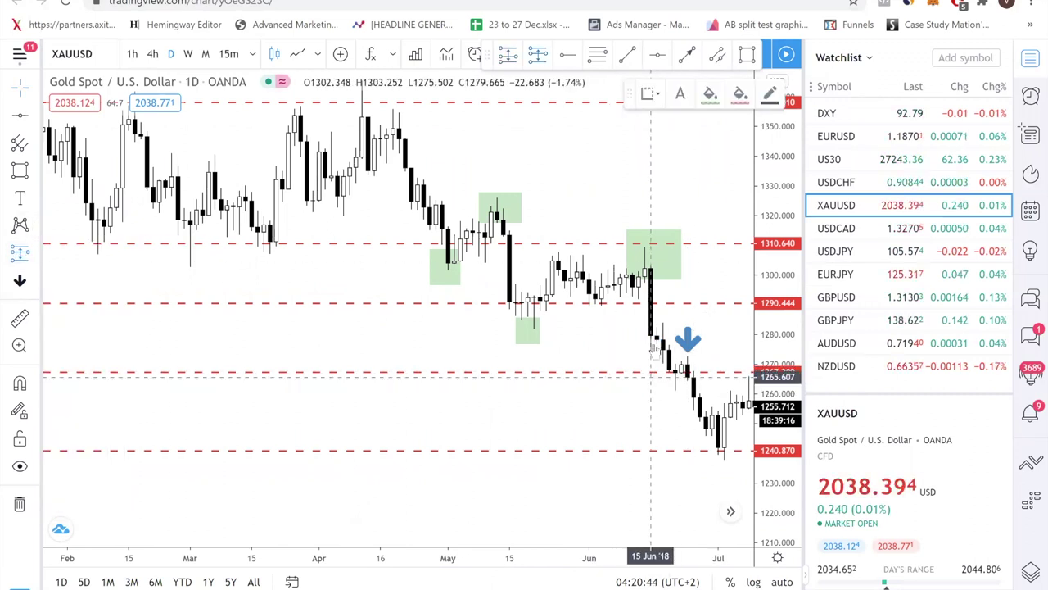
click(651, 373)
mouse_move(592, 337)
mouse_down()
mouse_move(568, 346)
mouse_move(588, 321)
mouse_move(577, 371)
mouse_move(588, 365)
mouse_up()
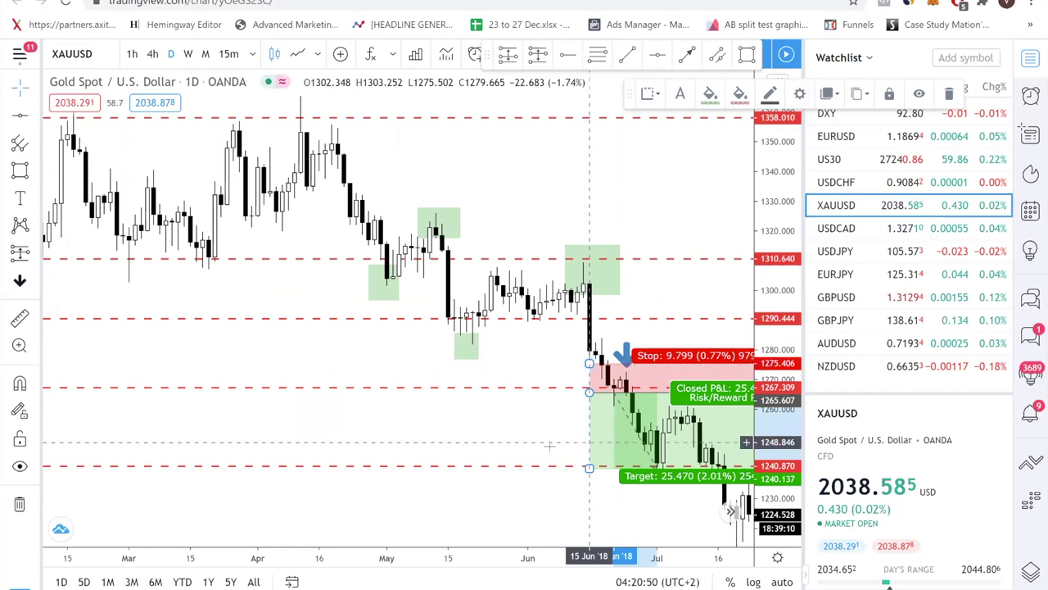
- Review the short trade against the plotted levels and examine earlier XAUUSD price history back to late 2016
scroll(313, 471, down, 4)
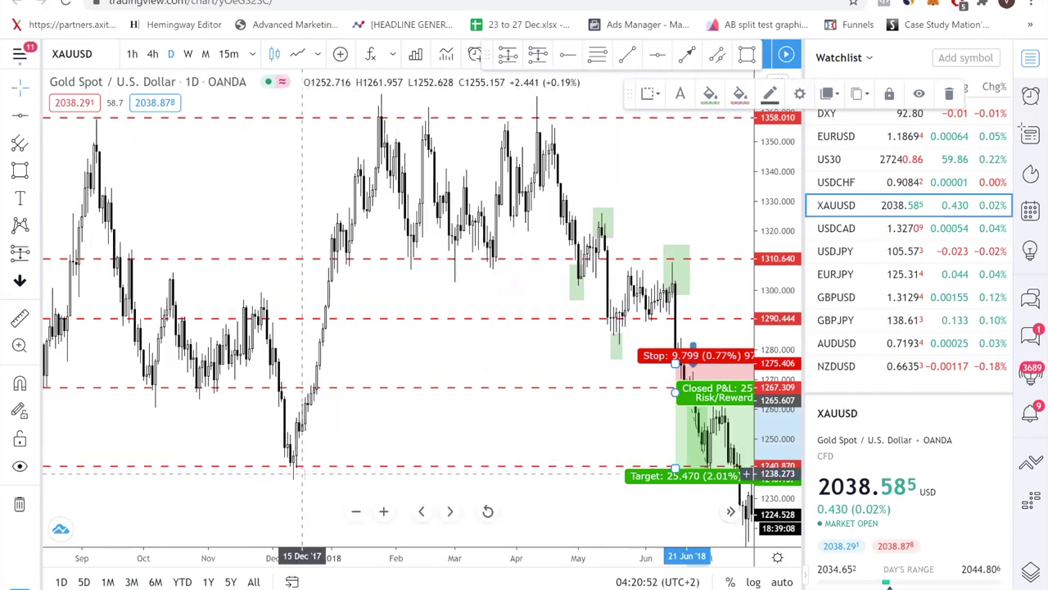
drag(699, 397, 601, 348)
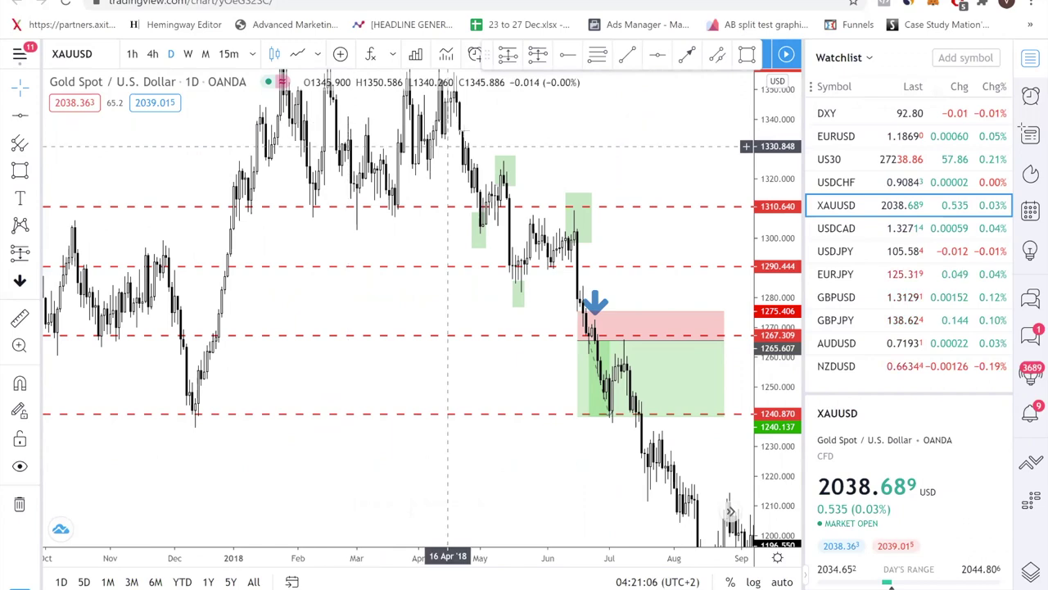
drag(481, 127, 569, 99)
drag(230, 283, 511, 246)
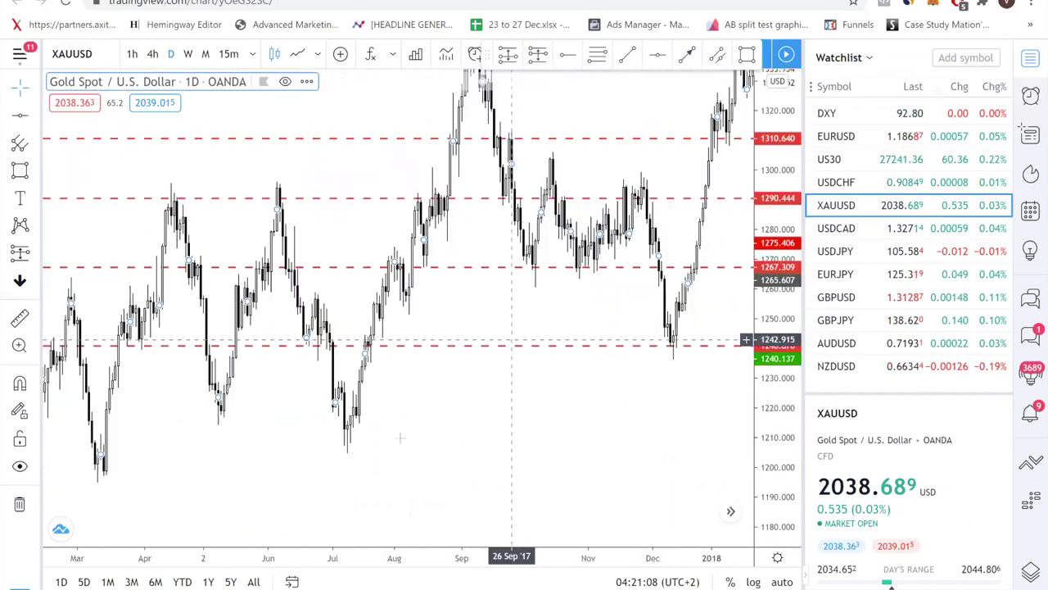
drag(292, 446, 702, 271)
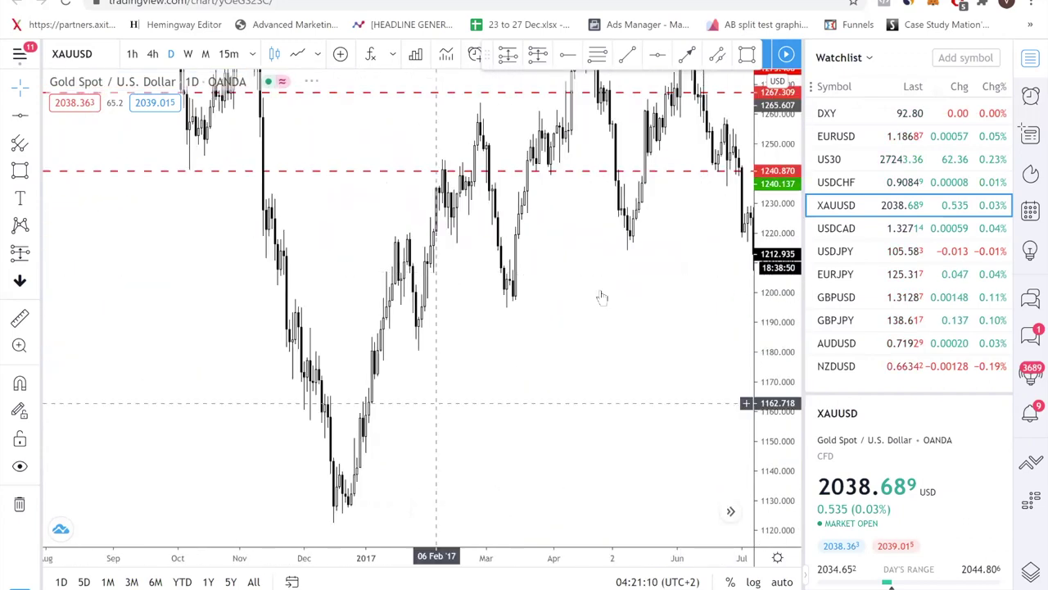
drag(435, 402, 644, 262)
drag(571, 297, 571, 289)
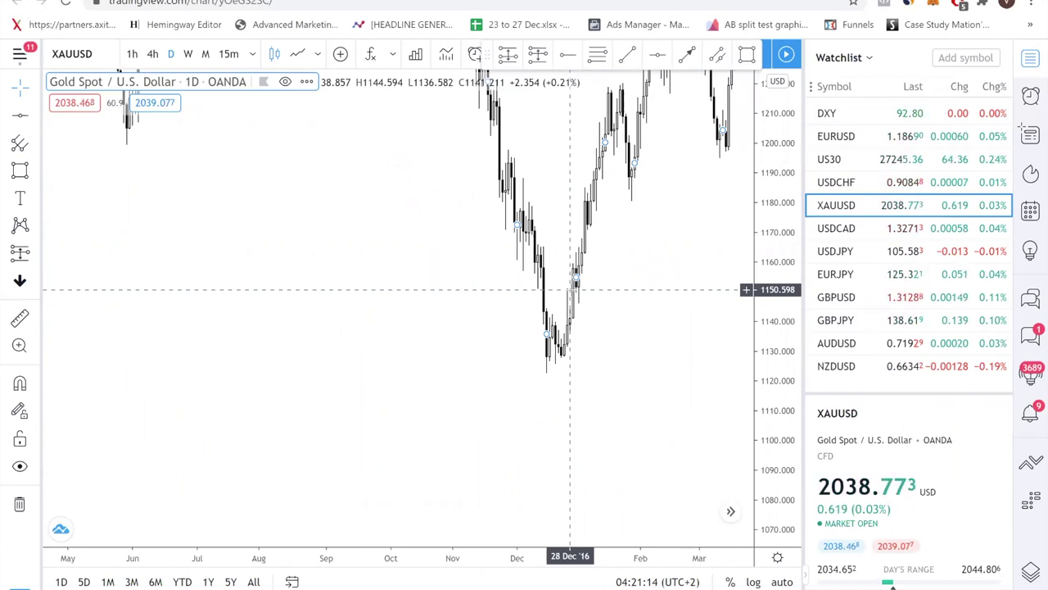
- Switch the chart to EURUSD, remove its existing drawings and bring the 2017 daily price action into view
click(847, 136)
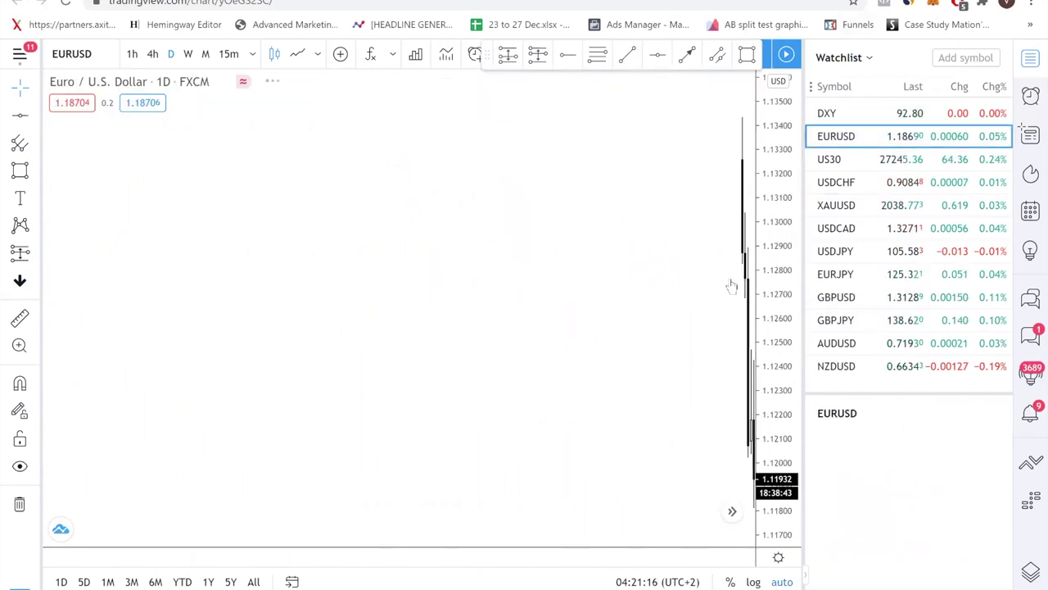
scroll(624, 358, left, 10)
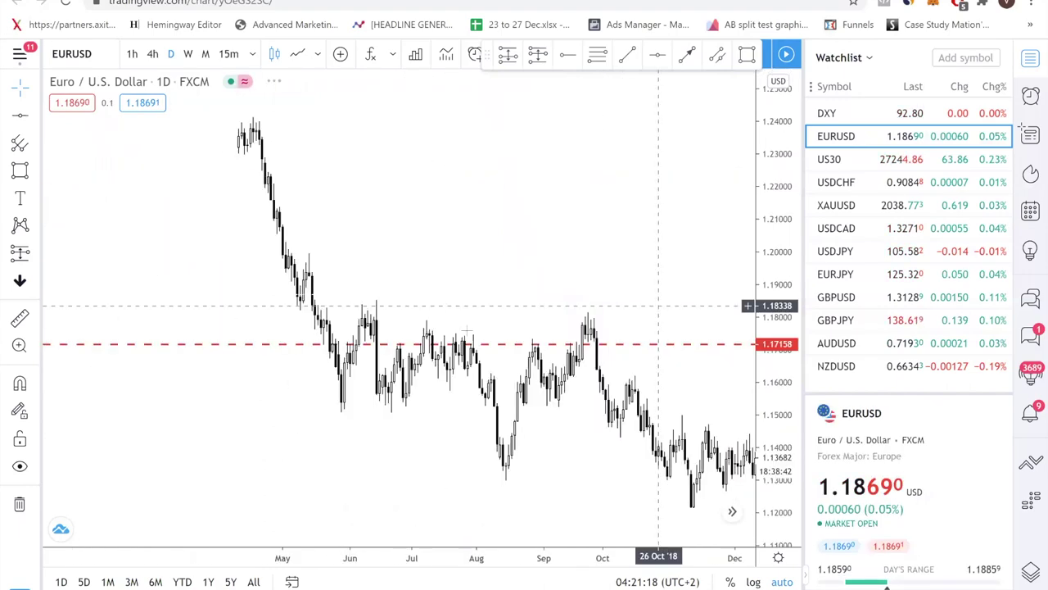
right_click(491, 259)
click(551, 524)
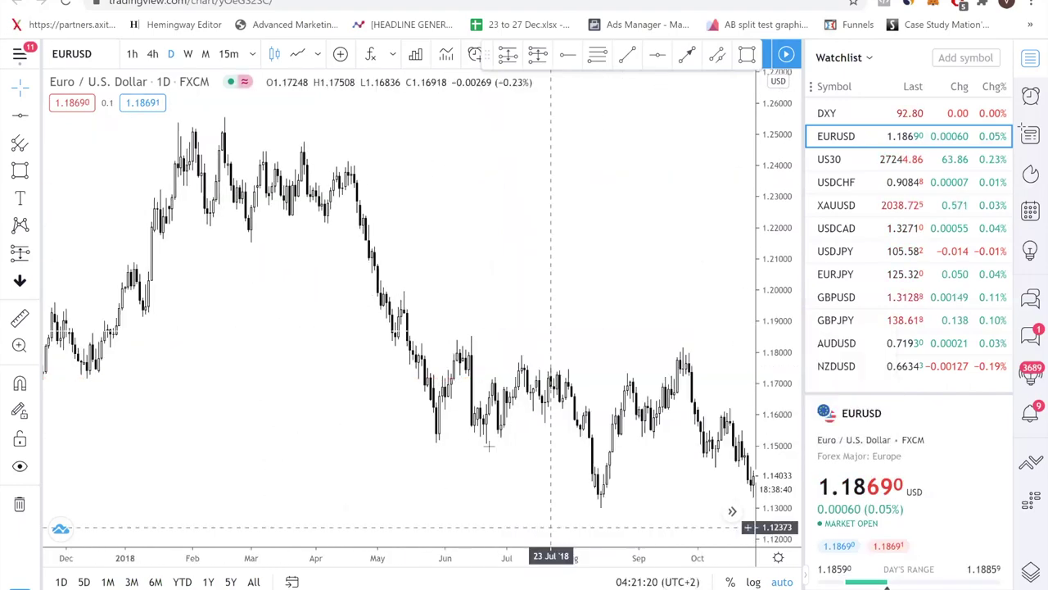
drag(418, 329, 598, 329)
scroll(598, 328, left, 15)
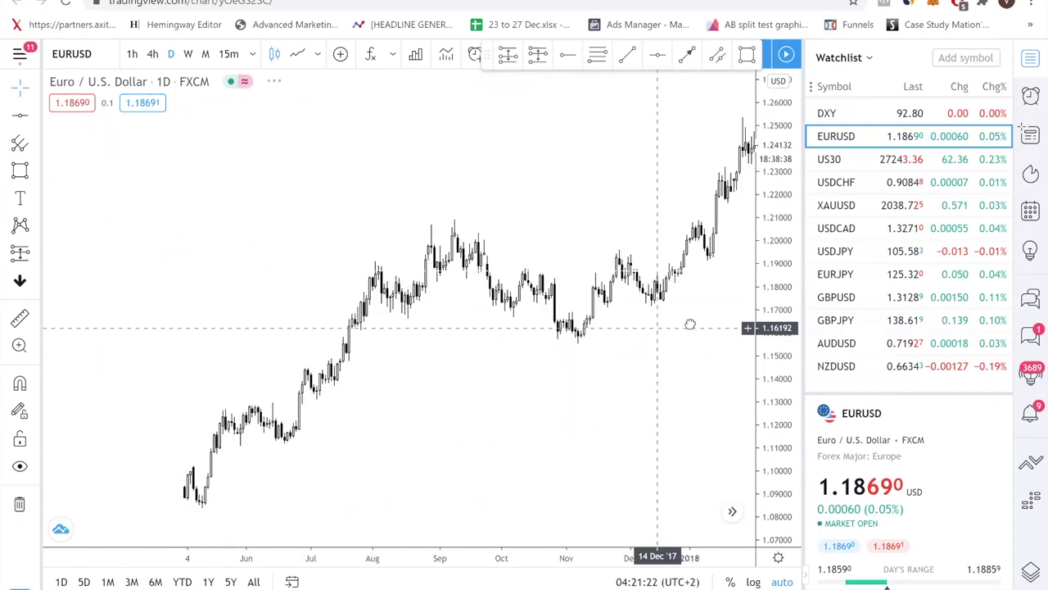
scroll(707, 321, left, 5)
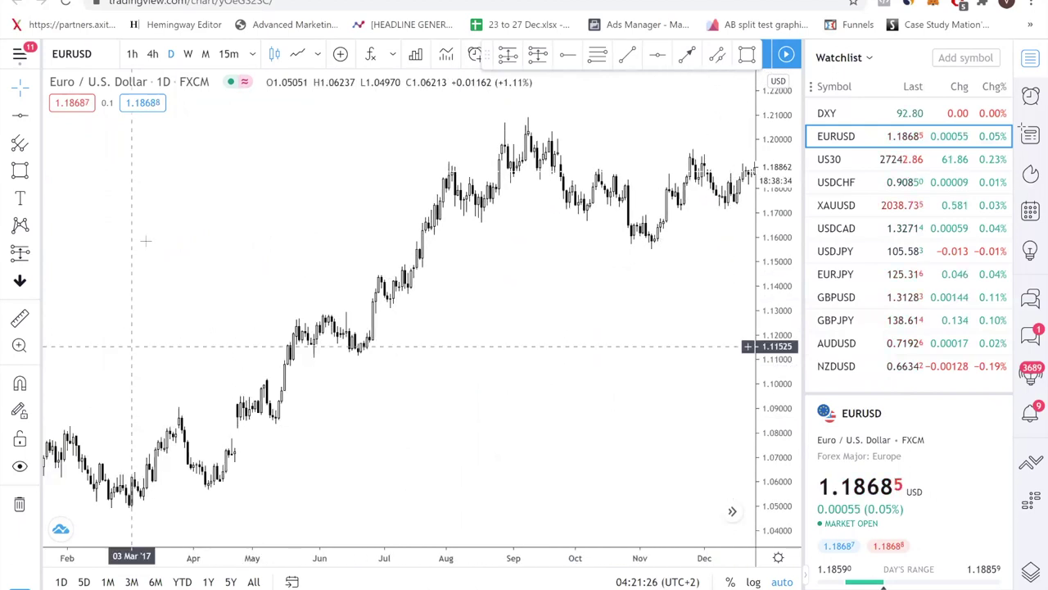
- Mark EURUSD's November–December 2017 swings with four green rectangles: mid-November high, late-November low, late-November high and mid-December low
click(20, 170)
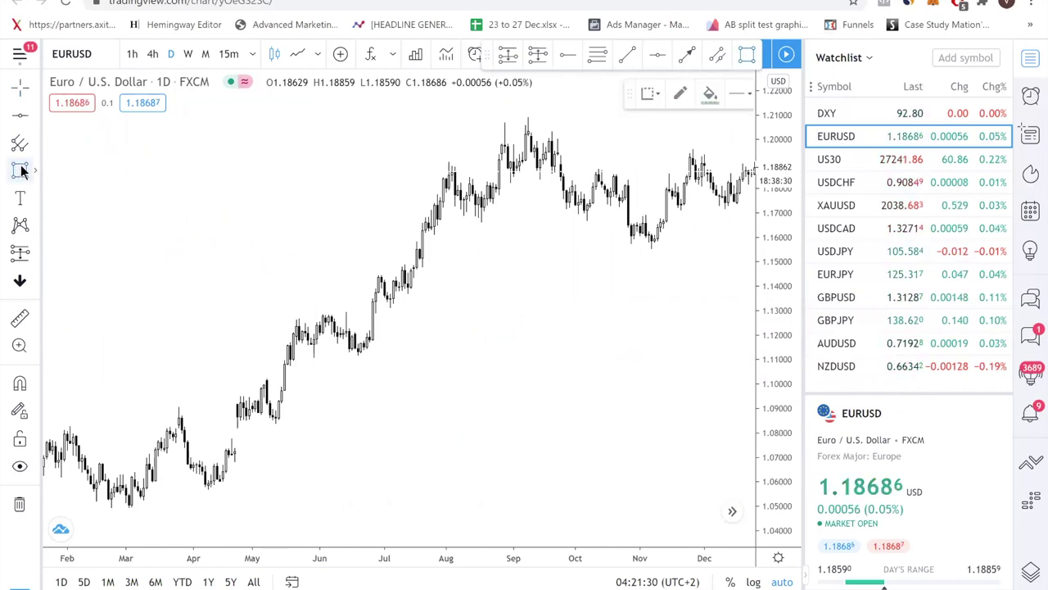
drag(660, 170, 675, 188)
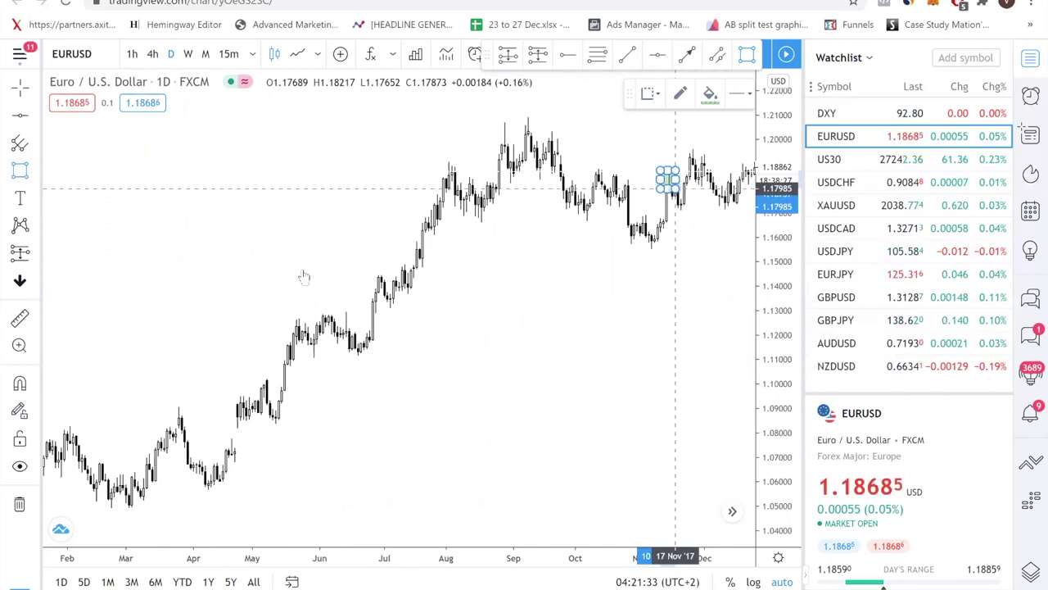
click(20, 170)
drag(676, 189, 692, 213)
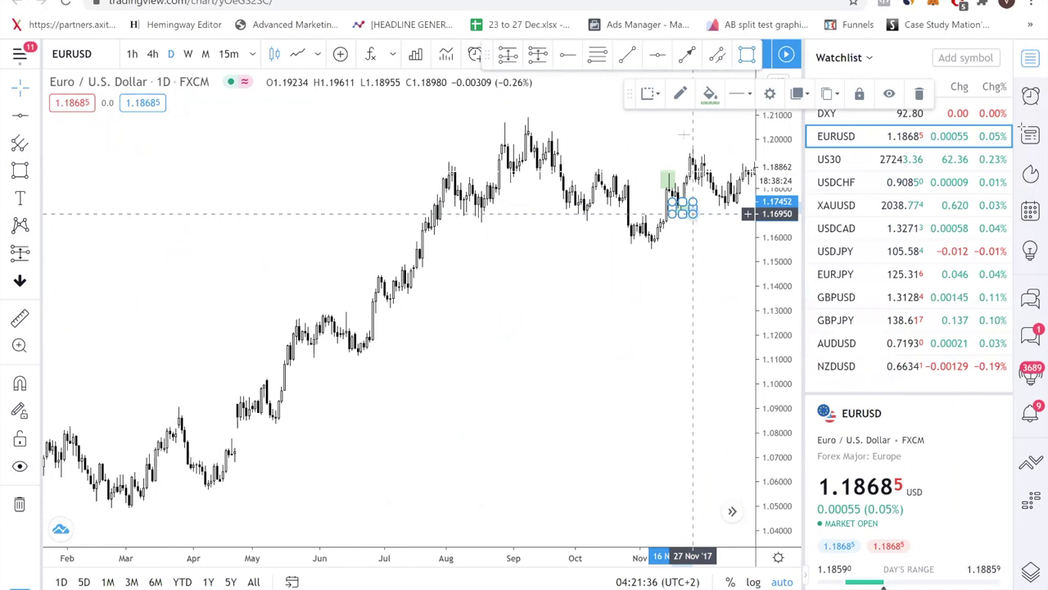
drag(692, 214, 708, 158)
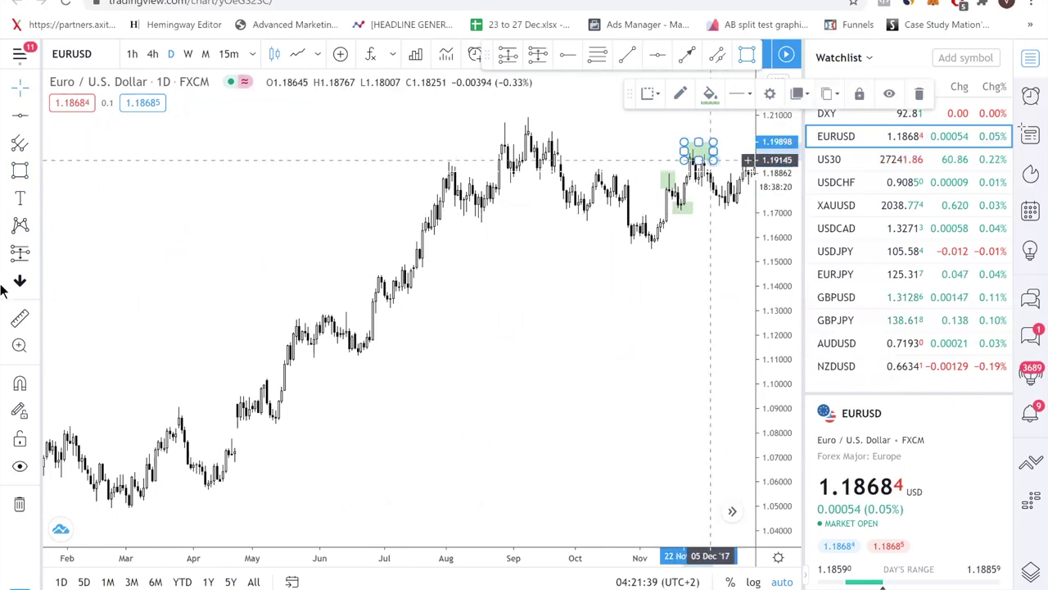
click(19, 170)
drag(712, 194, 739, 217)
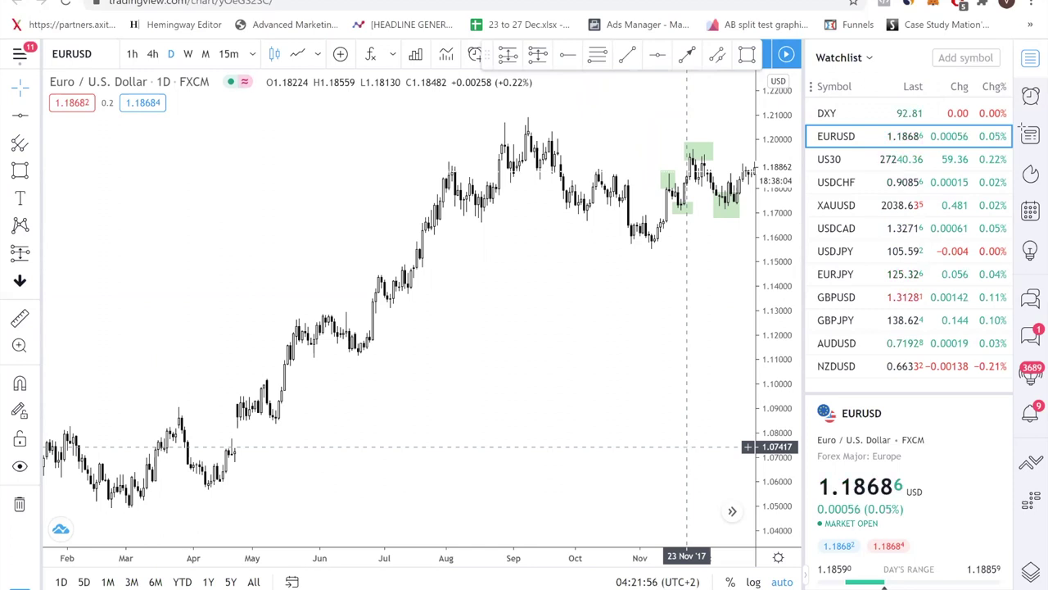
- Draw red dashed horizontal lines at 1.20337 along the September 2017 highs and 1.15821 at the early-November 2017 low
click(655, 56)
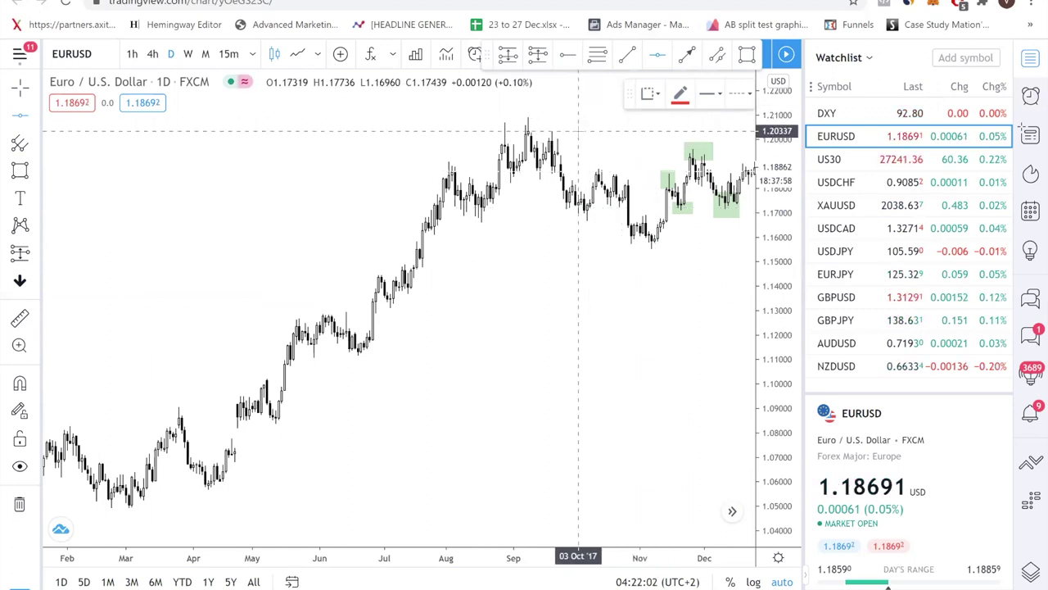
click(576, 131)
click(657, 56)
click(654, 241)
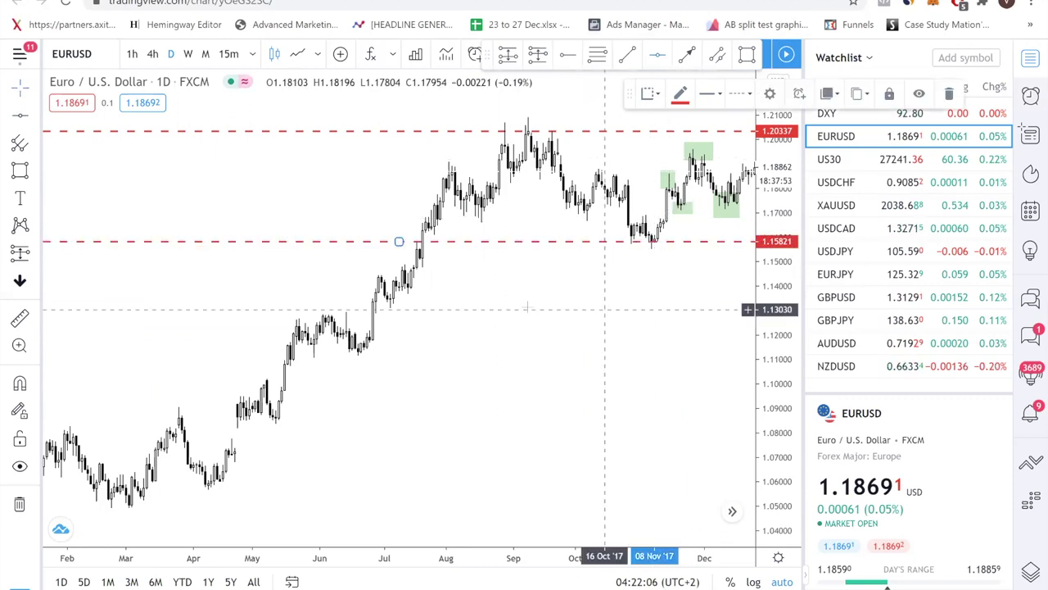
- Add horizontal lines at 1.17075 and 1.18706 between the two levels, and lower the uppermost line to about 1.2015
click(657, 56)
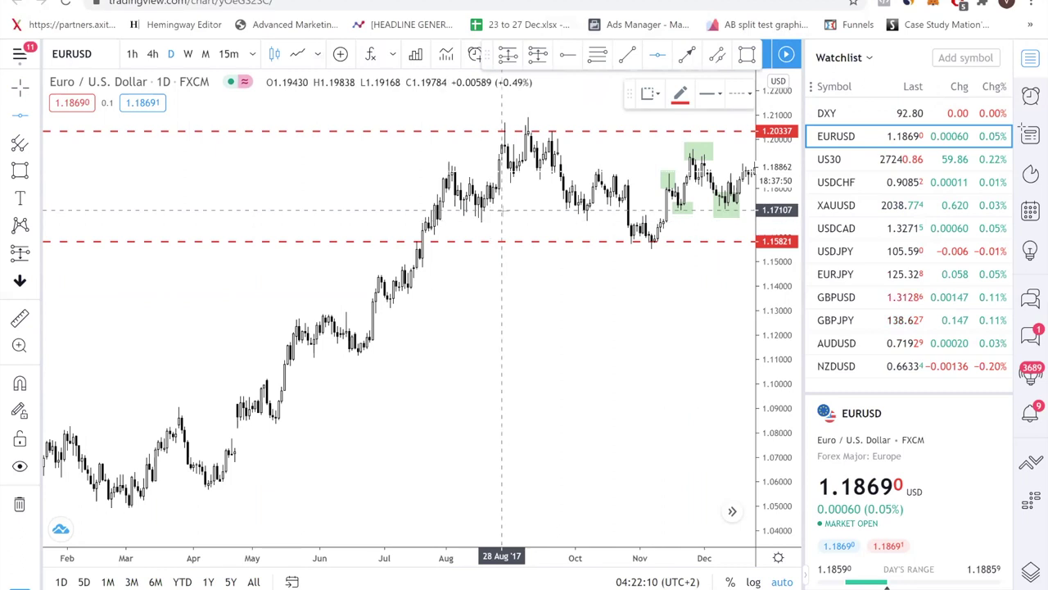
click(502, 211)
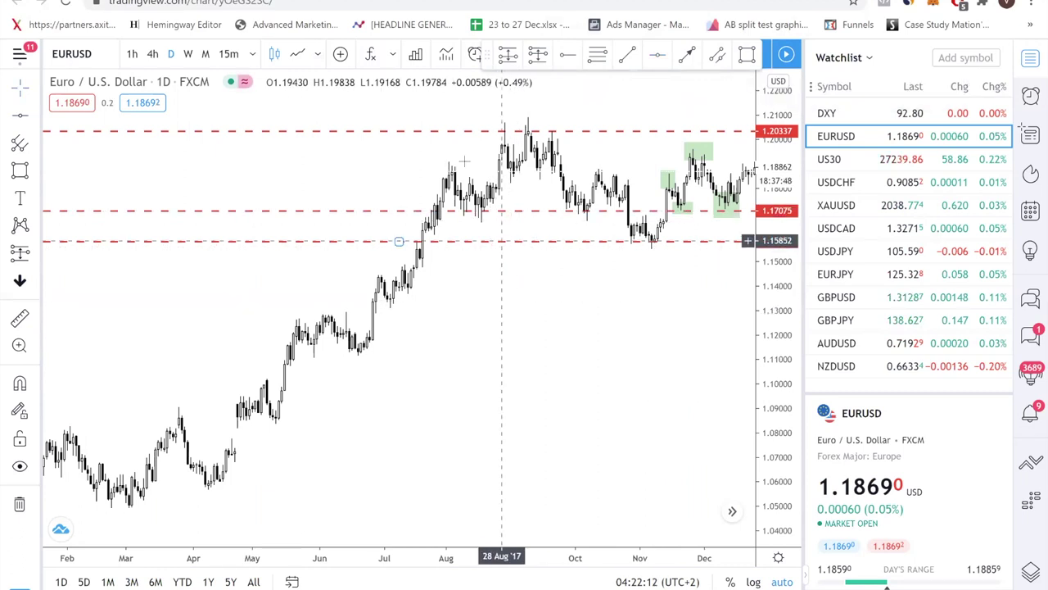
click(501, 241)
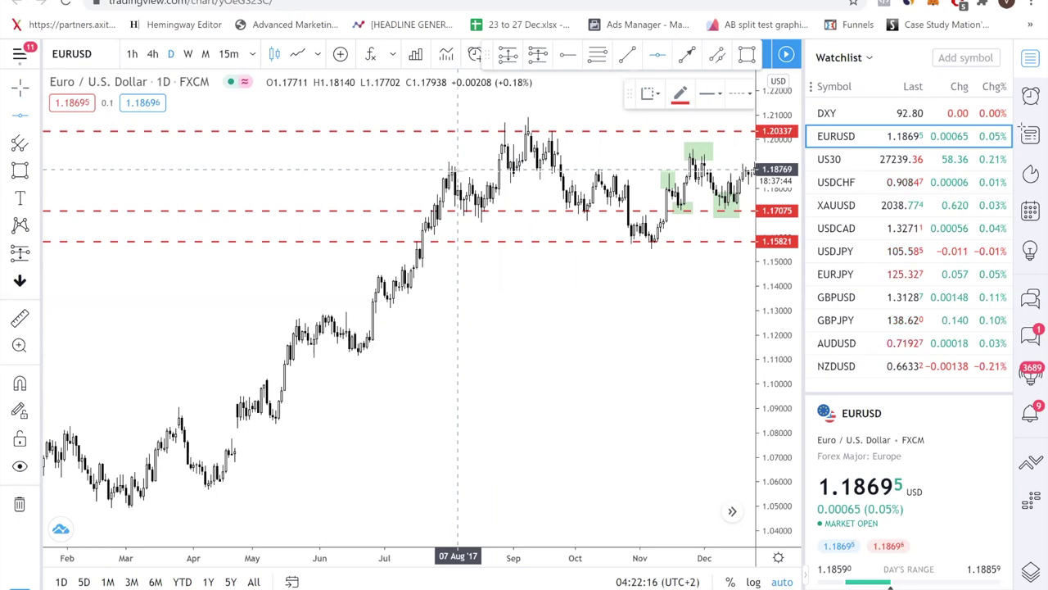
click(458, 170)
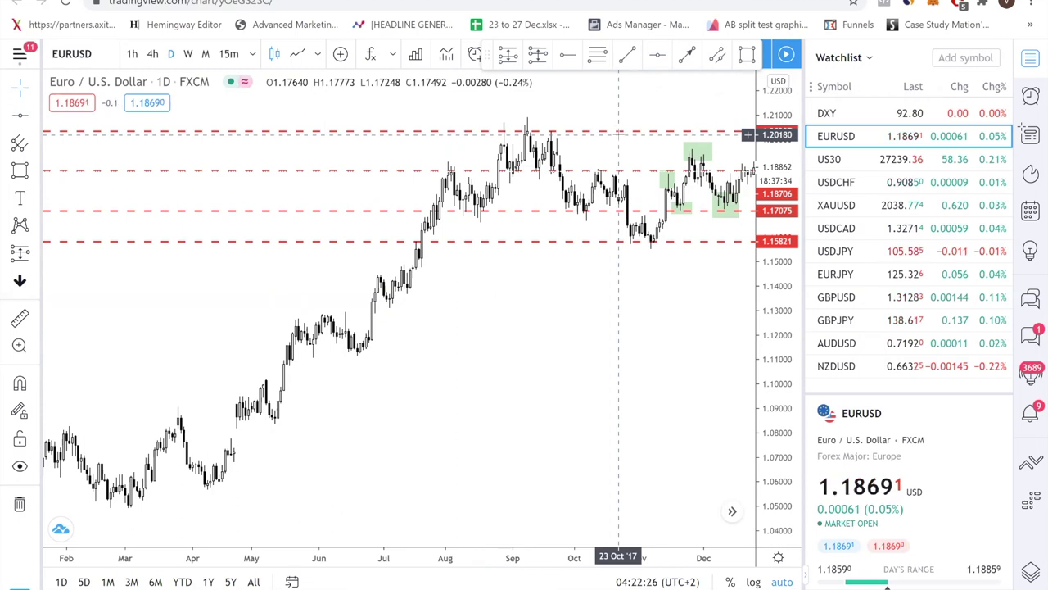
drag(614, 133, 601, 134)
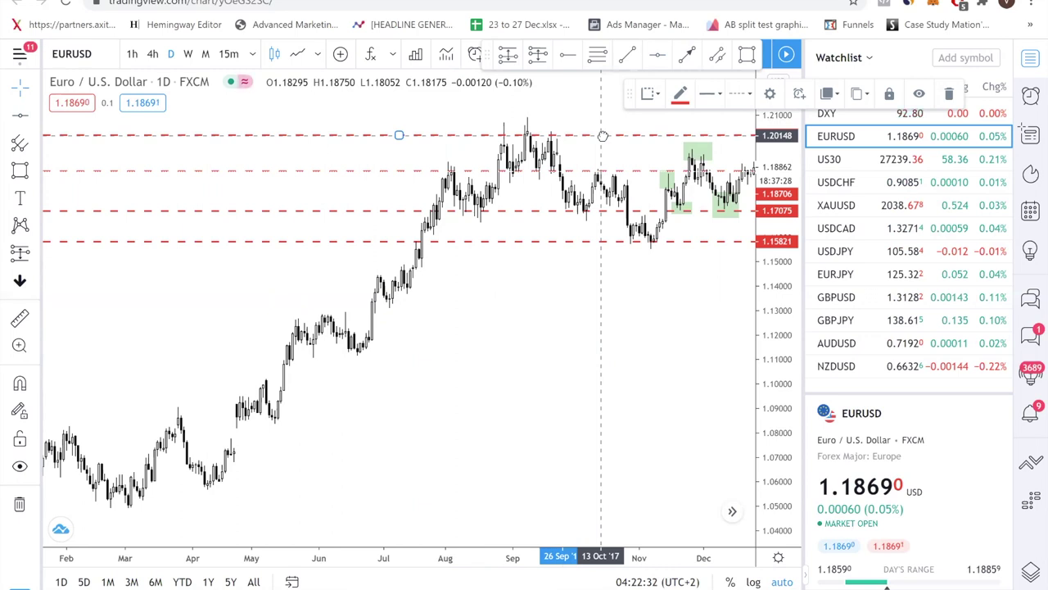
- Raise EURUSD's uppermost horizontal line to 1.20368 and lower the second line to 1.18643
mouse_move(602, 136)
mouse_down()
mouse_move(595, 146)
mouse_move(597, 131)
mouse_up()
click(565, 169)
drag(565, 169, 607, 210)
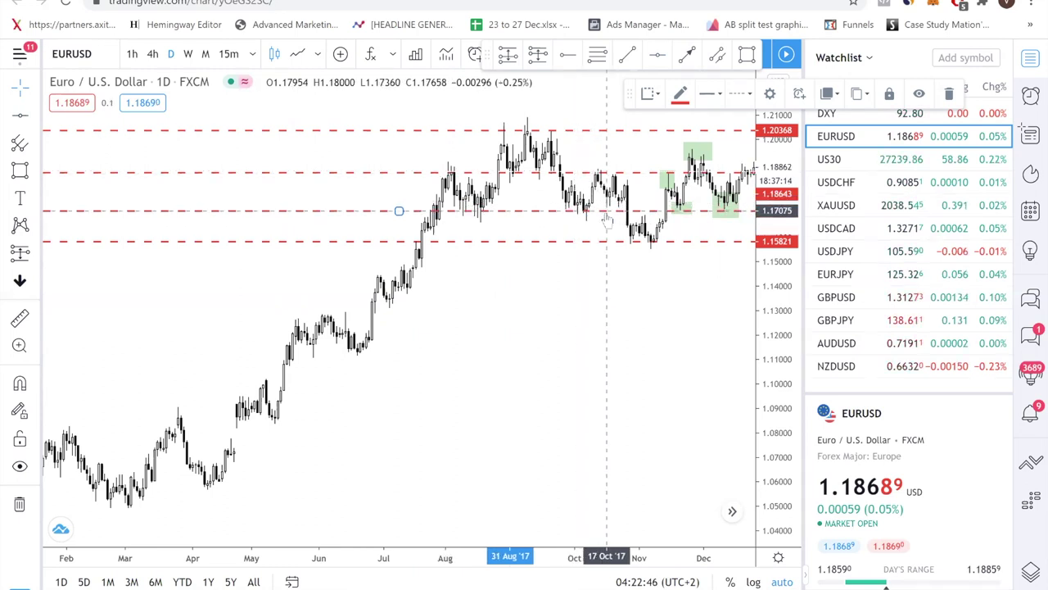
click(596, 230)
drag(594, 249, 595, 249)
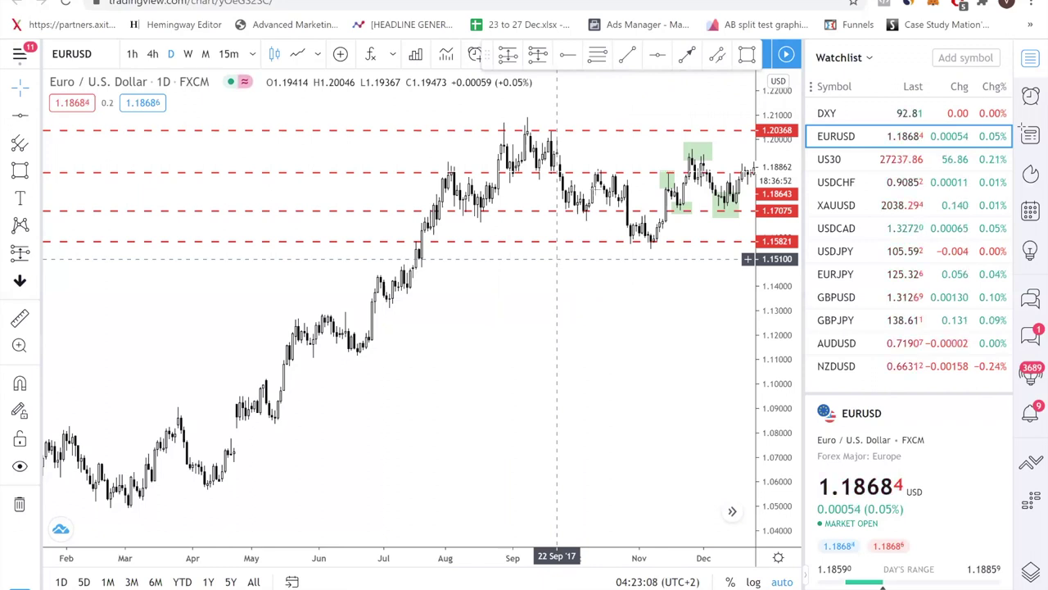
- Place a blue up arrow below the late-December 2017 candles at the 1.18643 line and delete it again
drag(608, 398, 614, 401)
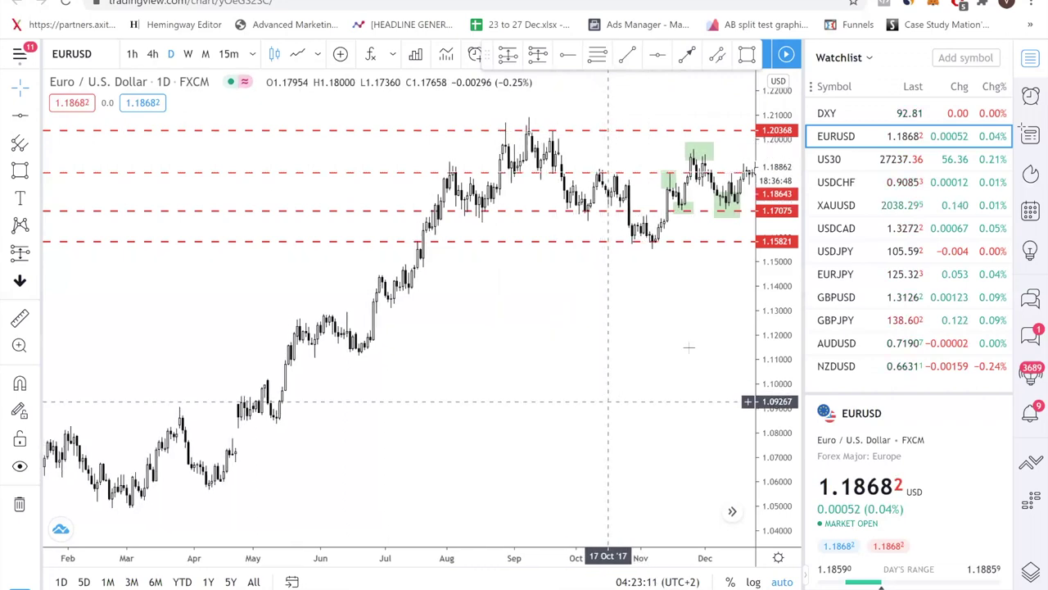
scroll(690, 347, up, 2)
drag(653, 366, 584, 366)
scroll(687, 334, up, 2)
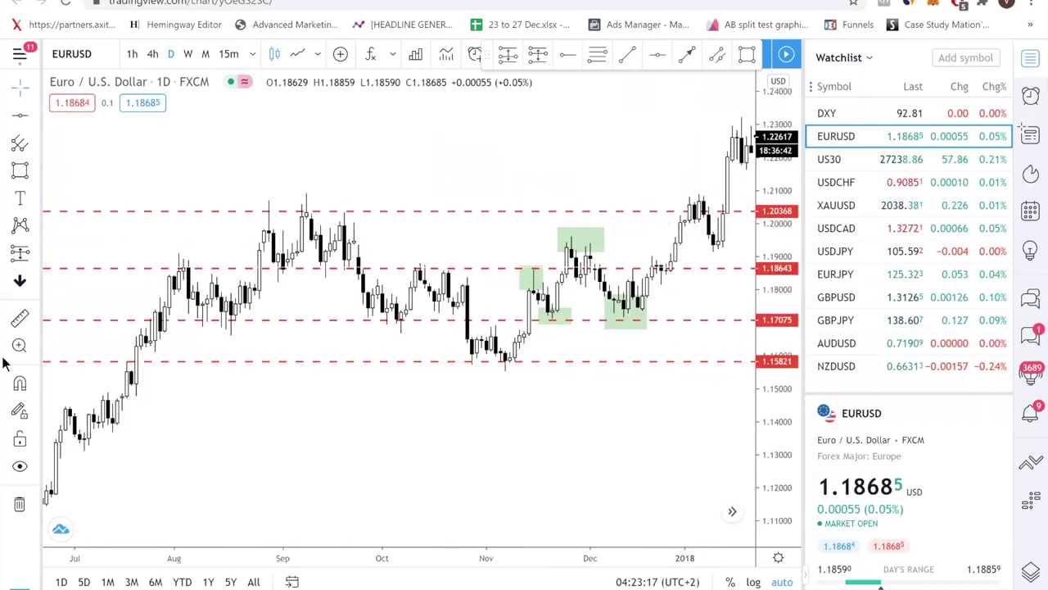
click(36, 280)
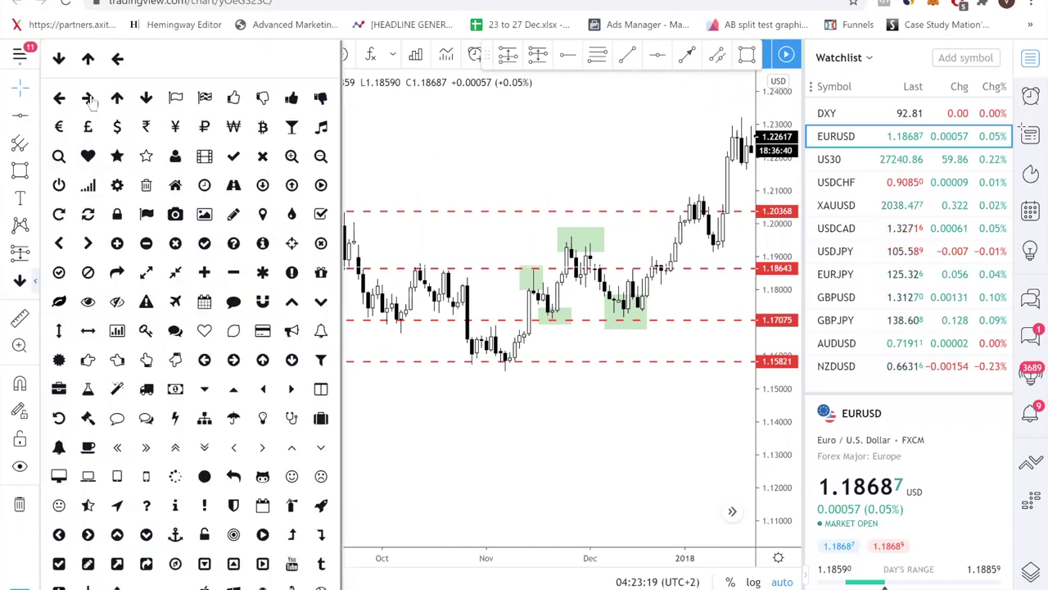
click(118, 97)
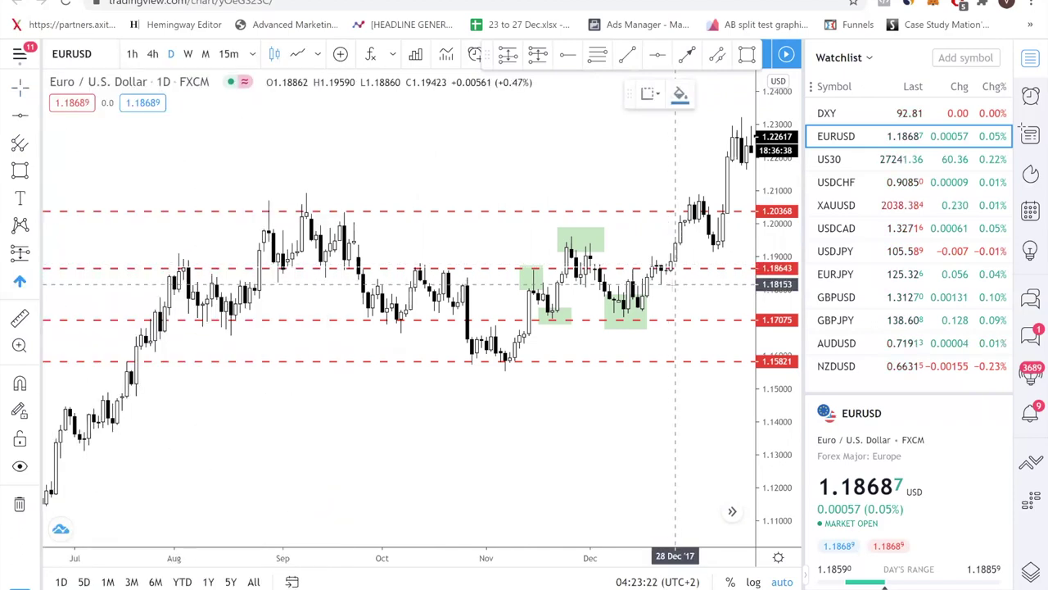
click(670, 284)
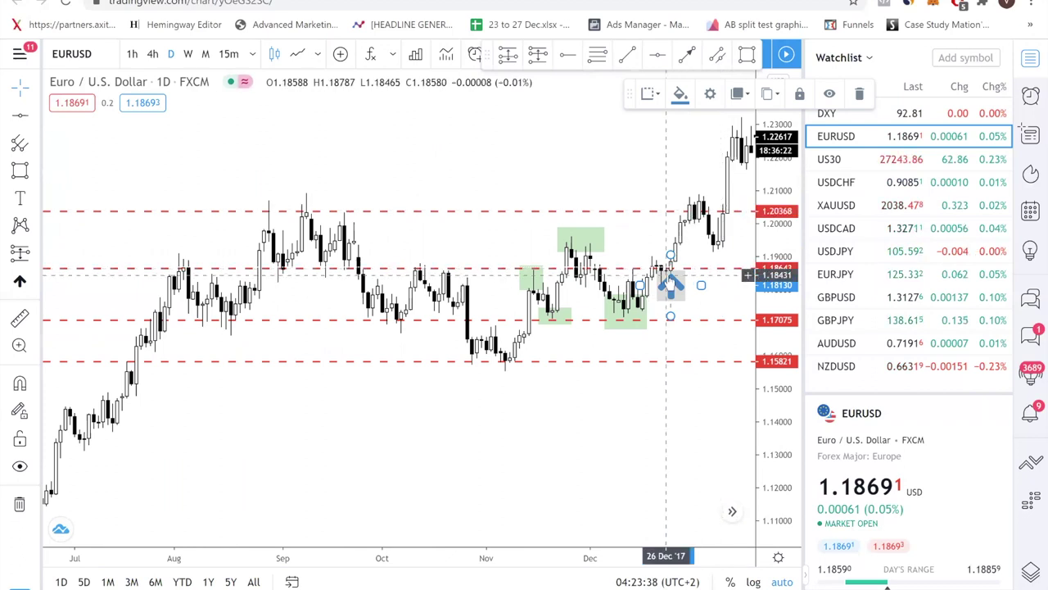
drag(666, 276, 666, 287)
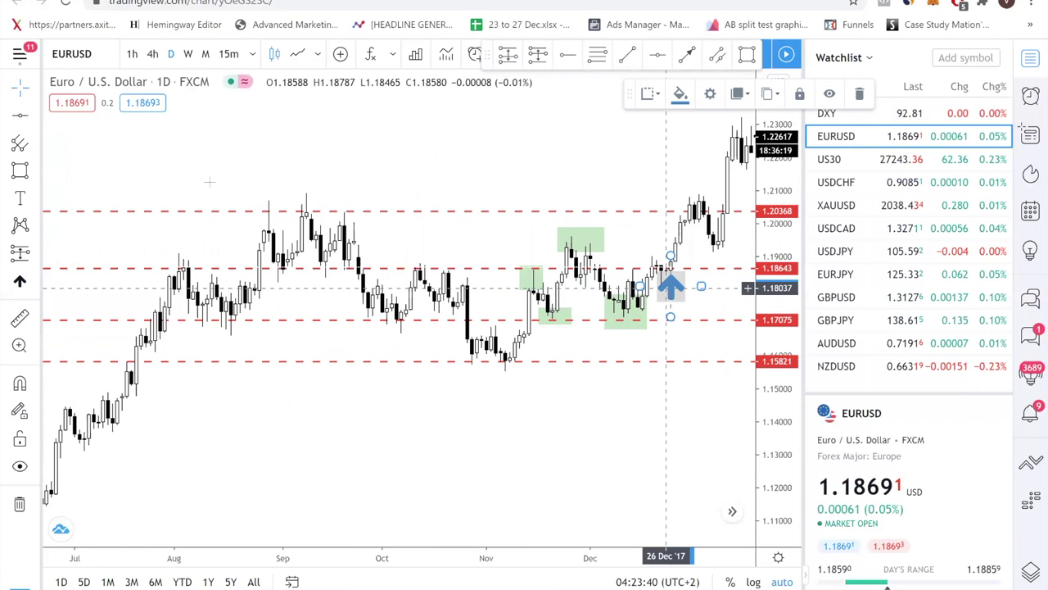
key(Delete)
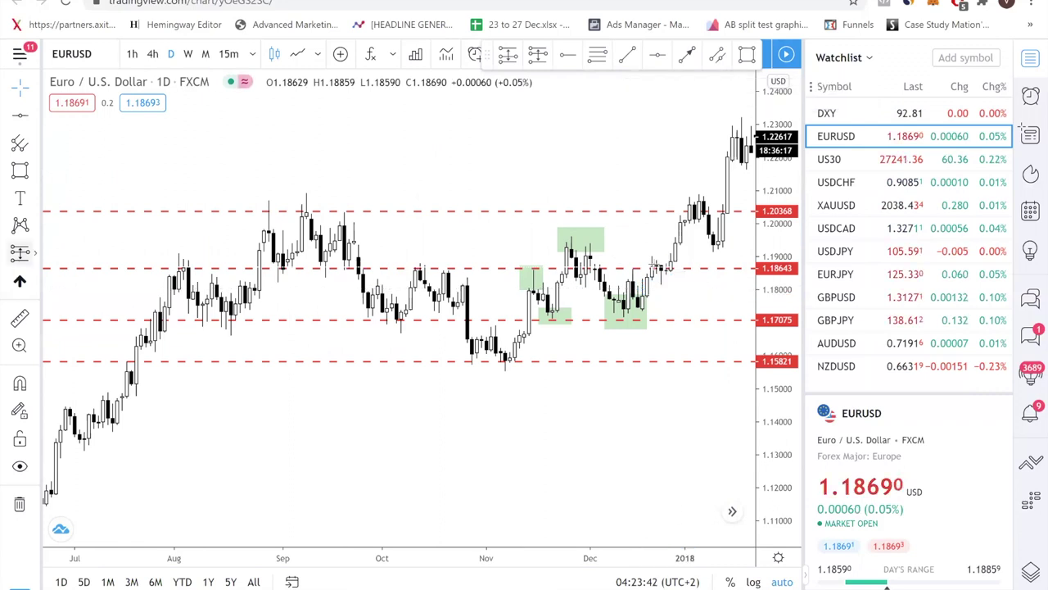
click(20, 254)
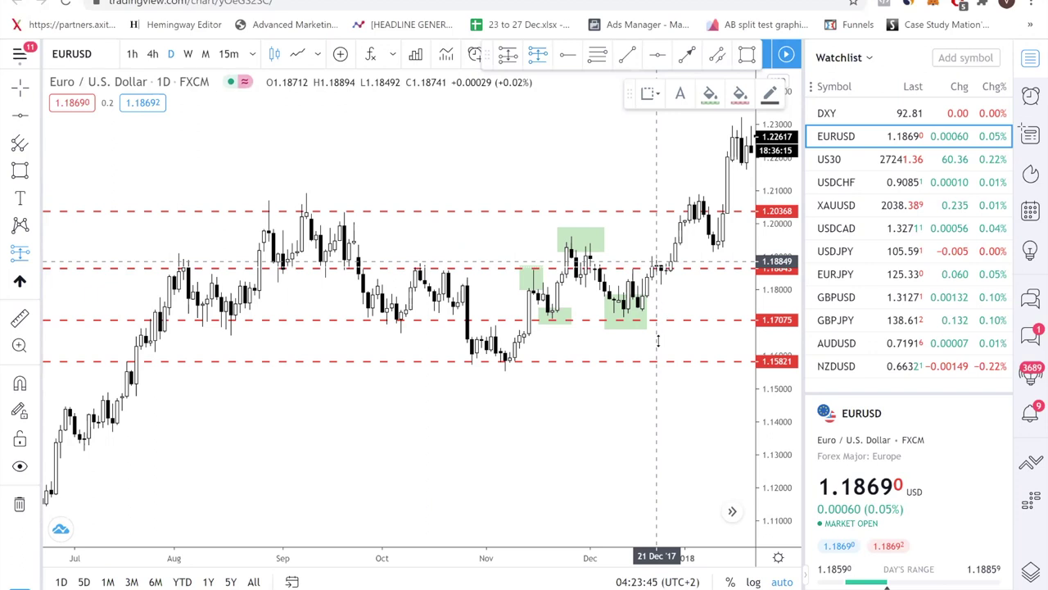
click(656, 262)
drag(656, 339, 661, 290)
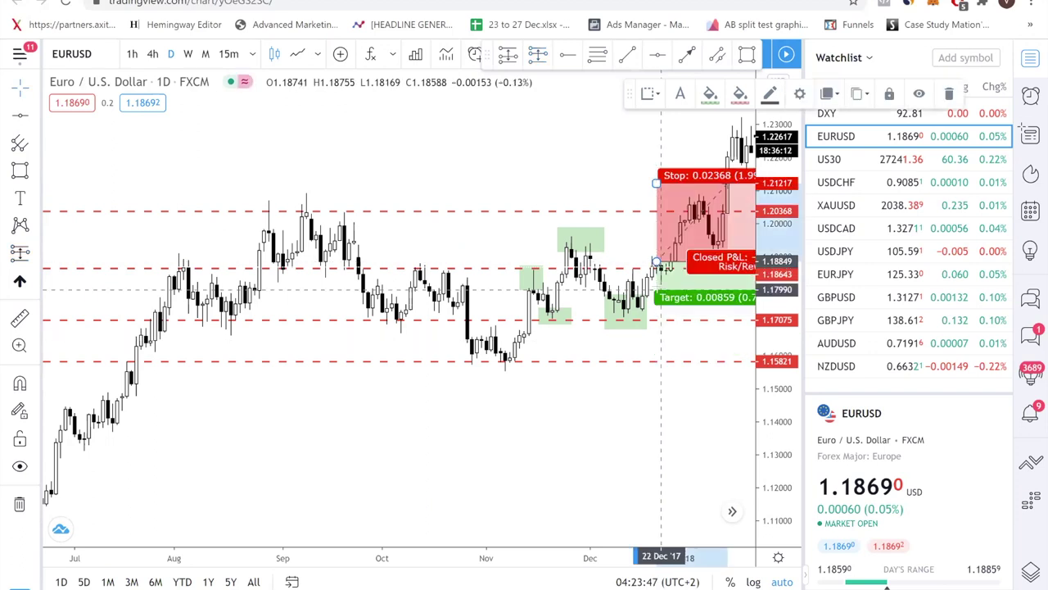
click(628, 295)
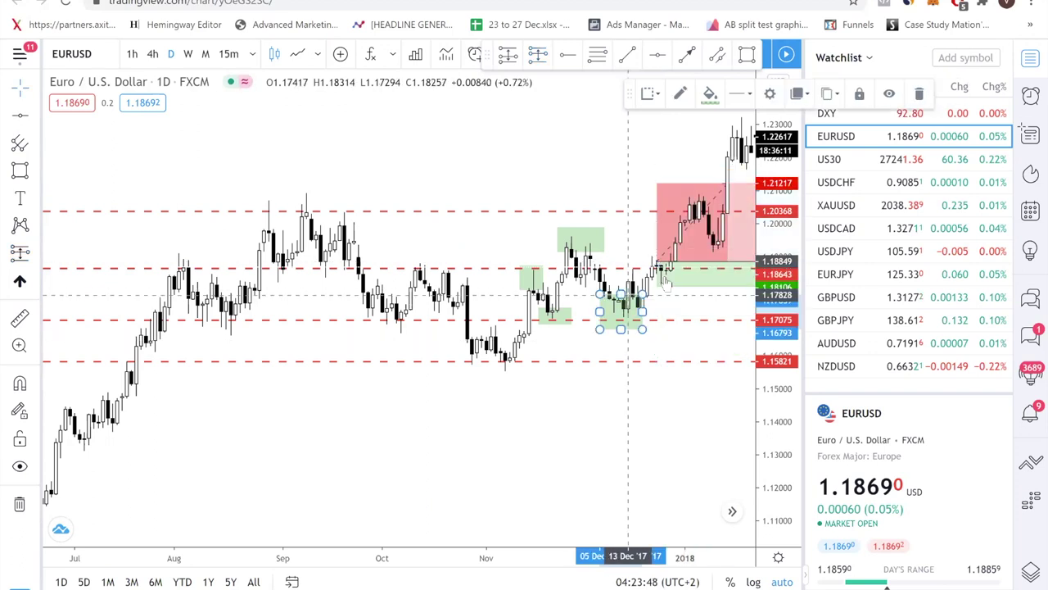
drag(628, 295, 642, 292)
drag(710, 309, 627, 342)
click(626, 343)
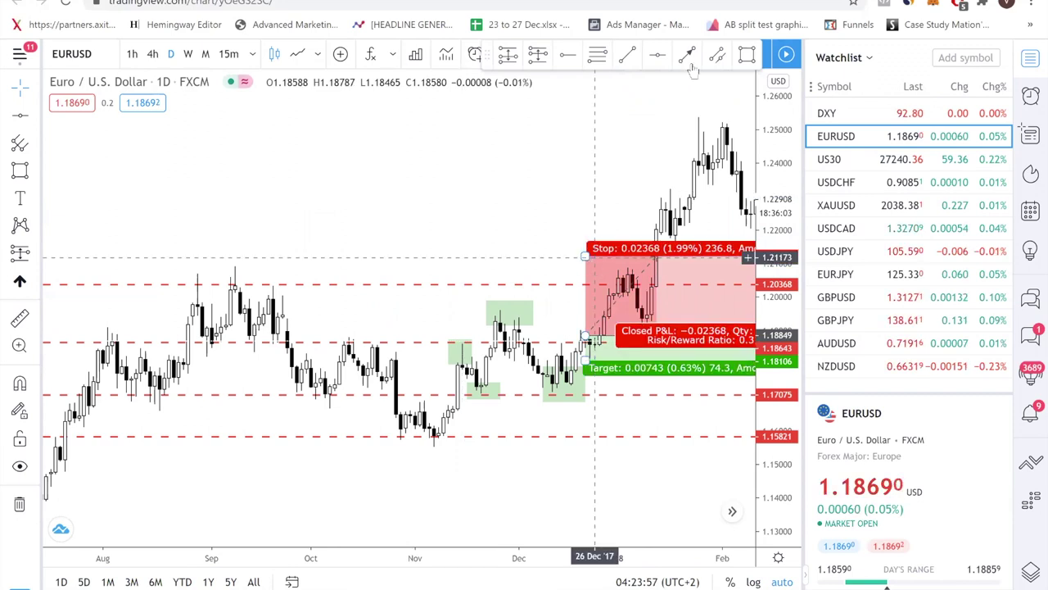
key(Delete)
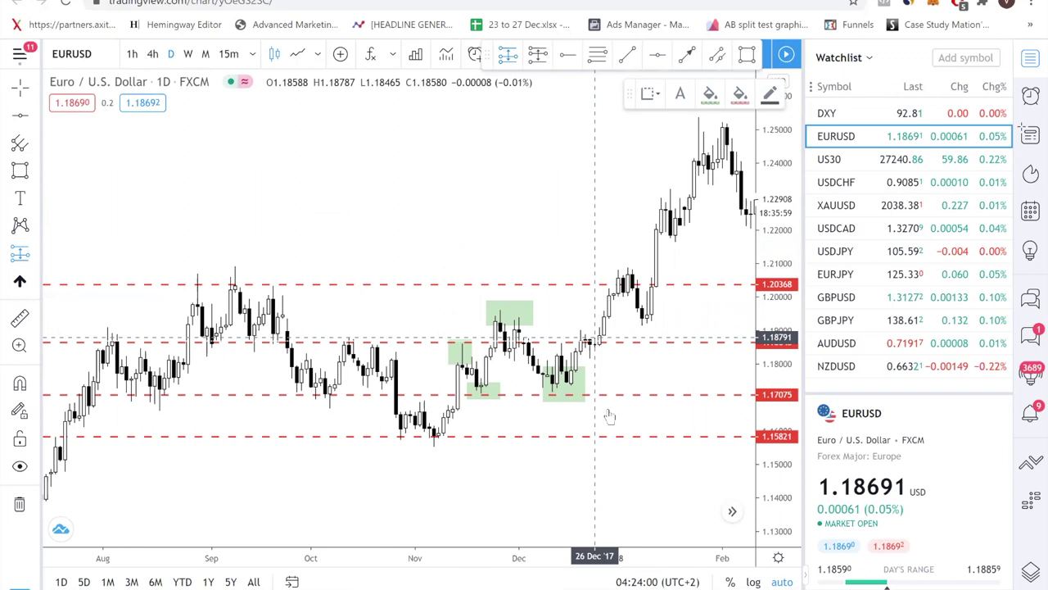
- Place a long position at the late-December 2017 candles with entry 1.18791, stop 1.18058 and a target giving a risk/reward ratio of 2
click(595, 338)
drag(595, 415, 599, 361)
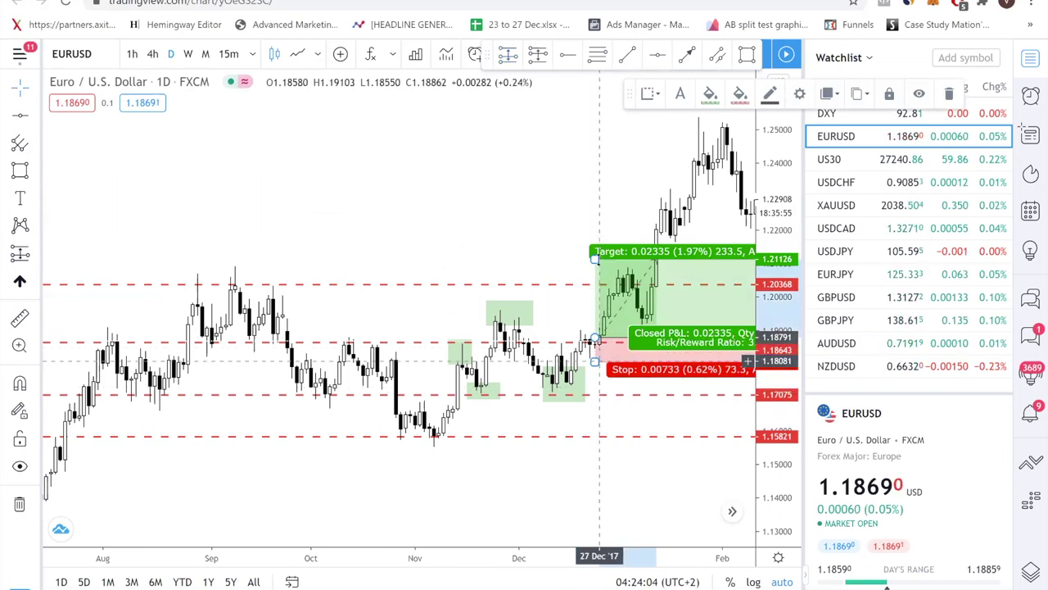
drag(597, 259, 599, 288)
drag(554, 211, 505, 203)
drag(540, 392, 463, 328)
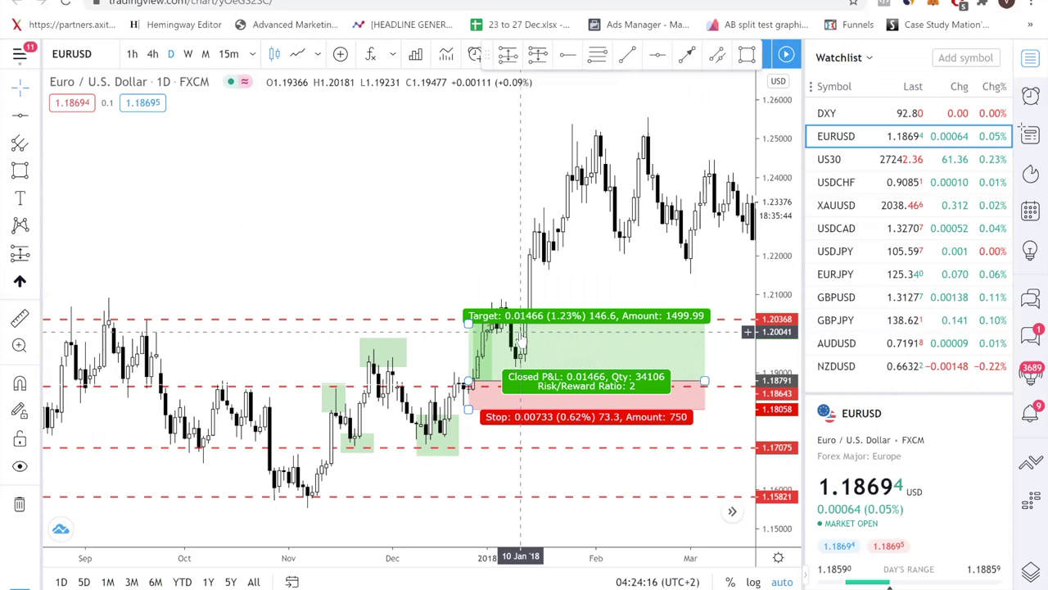
- Remove all EURUSD drawings and mark the January–March 2018 highs and lows with one wide green rectangle each
right_click(538, 463)
click(503, 451)
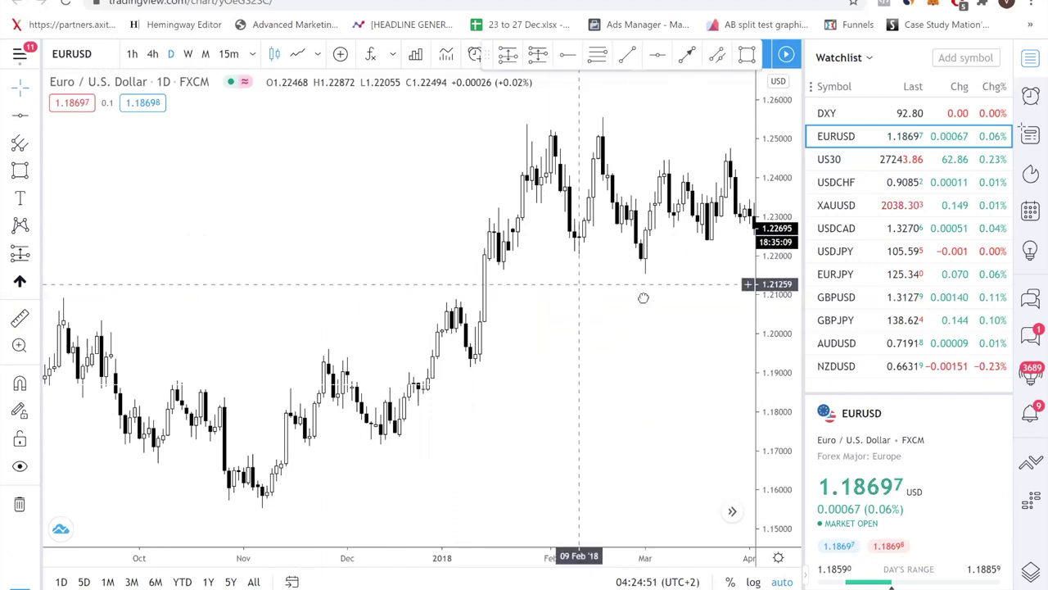
scroll(645, 298, left, 3)
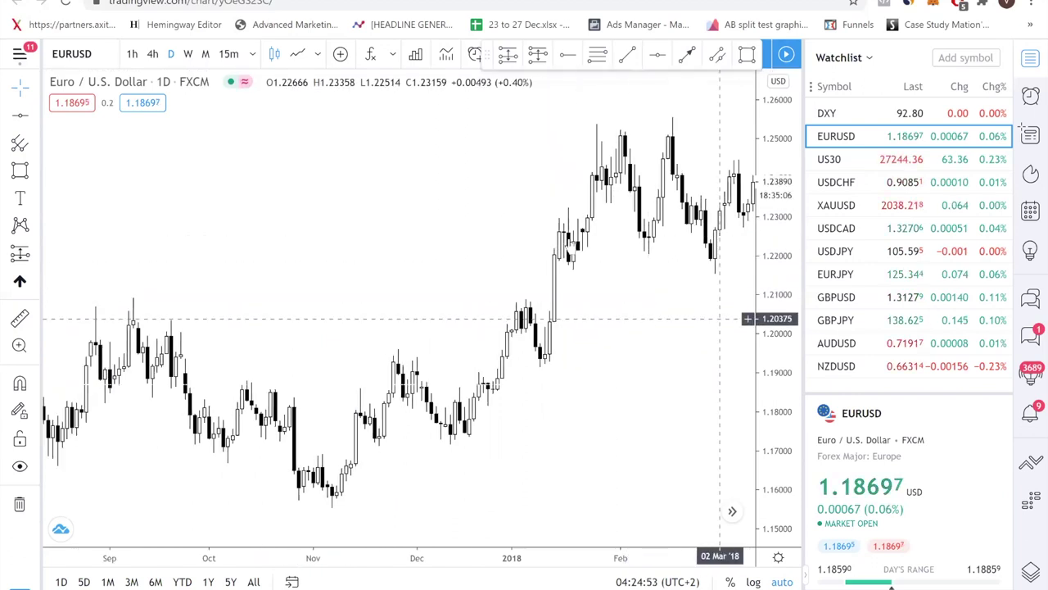
click(747, 54)
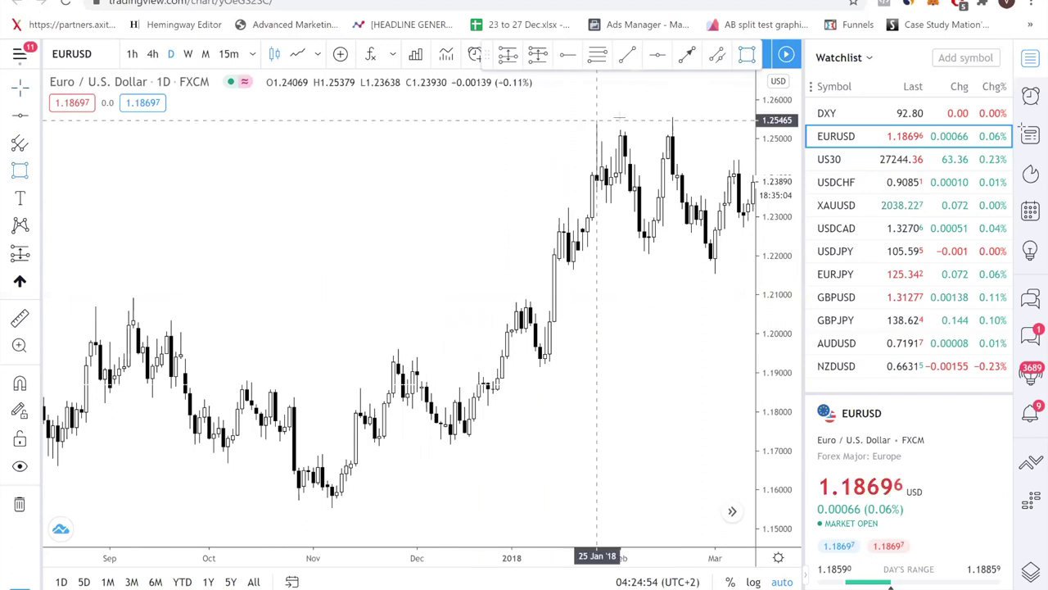
drag(582, 111, 743, 146)
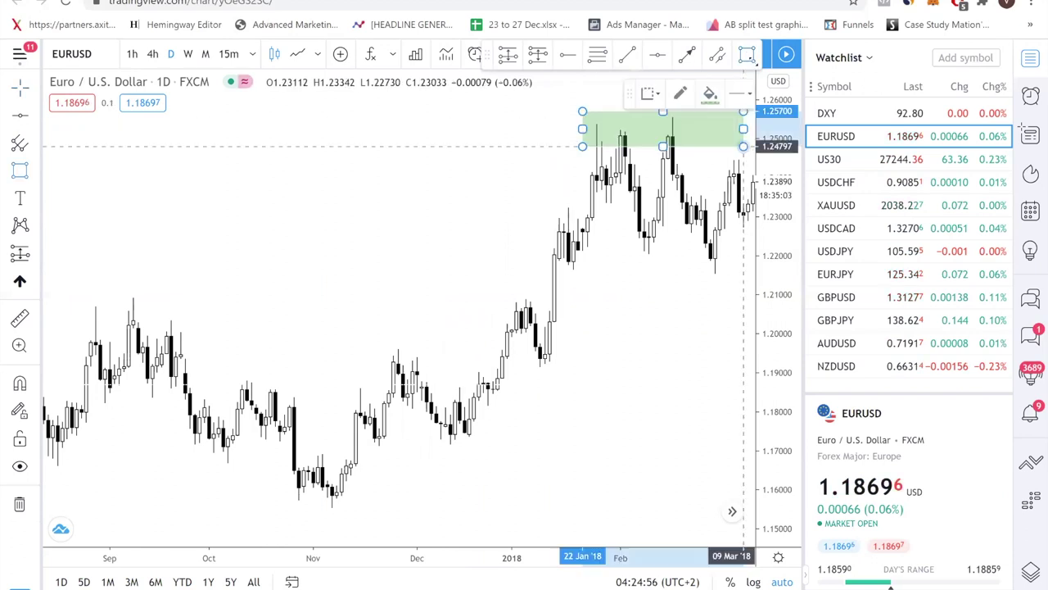
click(647, 190)
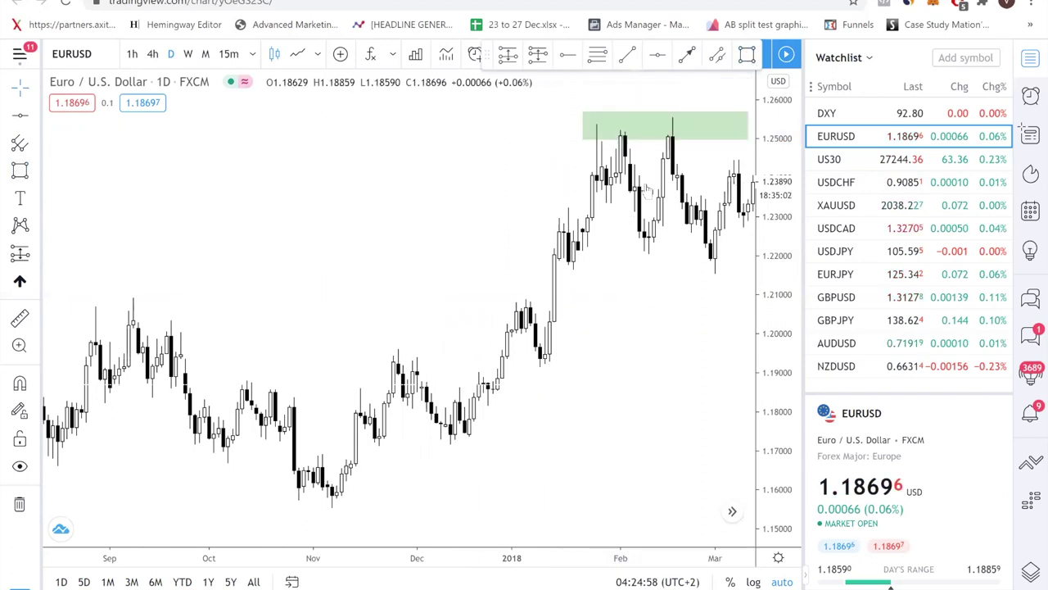
mouse_move(568, 244)
mouse_down()
mouse_move(668, 244)
mouse_move(739, 276)
mouse_up()
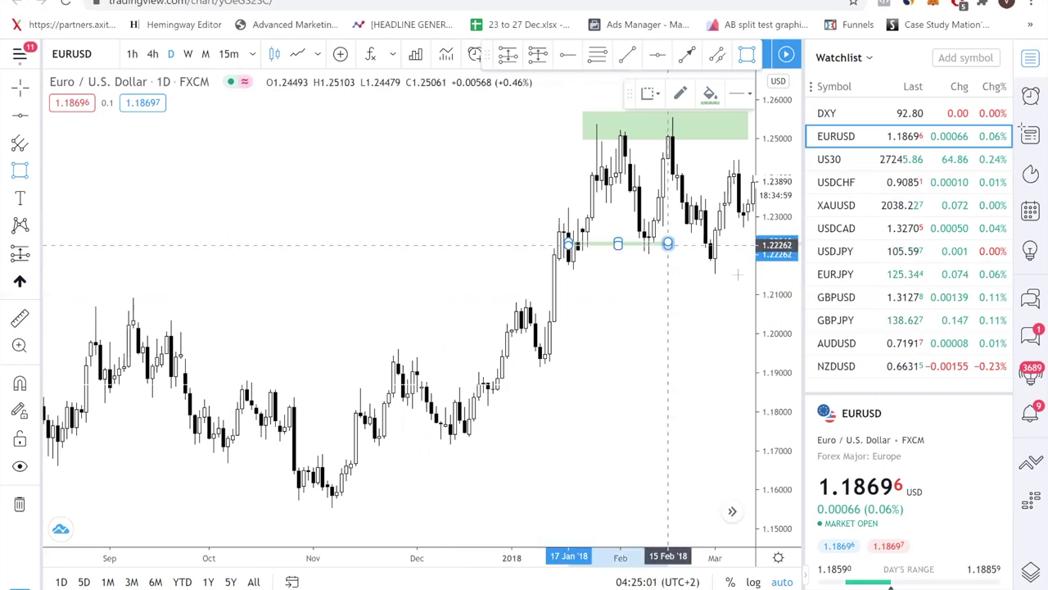
click(670, 366)
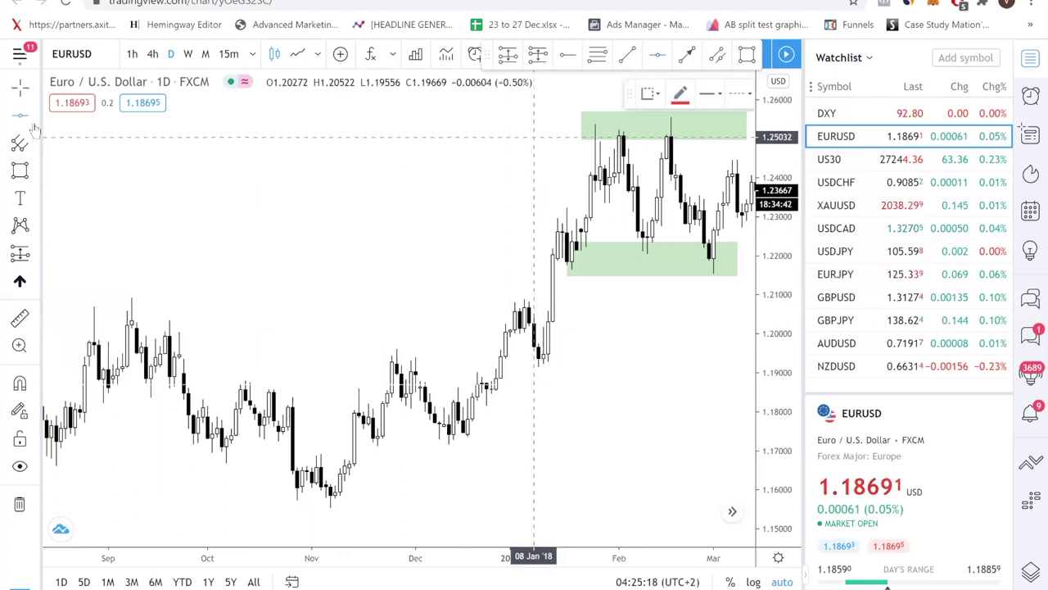
- Draw red dashed horizontal lines at 1.25052 through the upper green zone and 1.21849 through the lower one
click(533, 136)
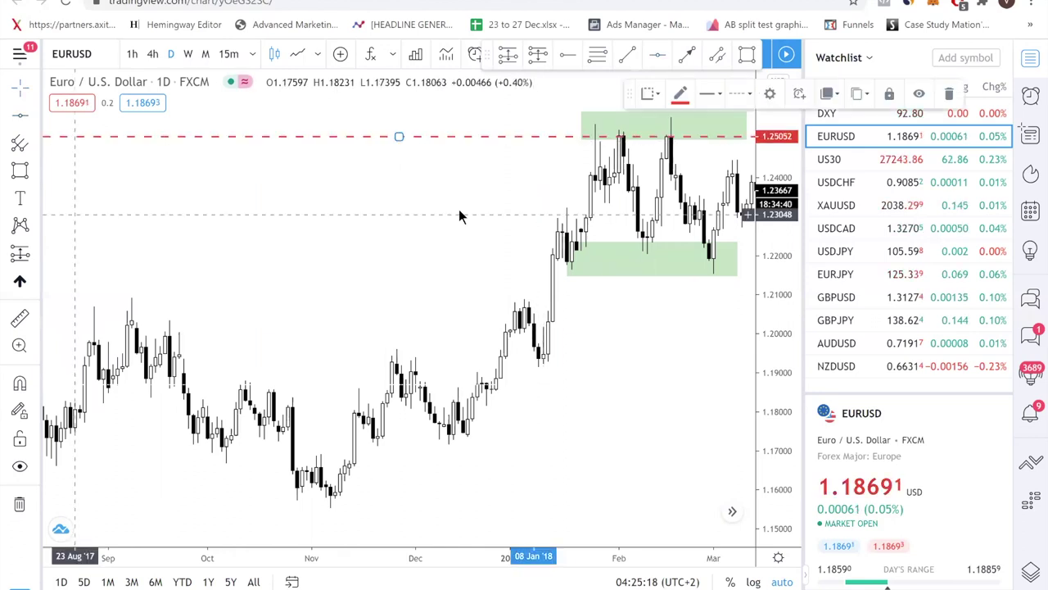
click(506, 258)
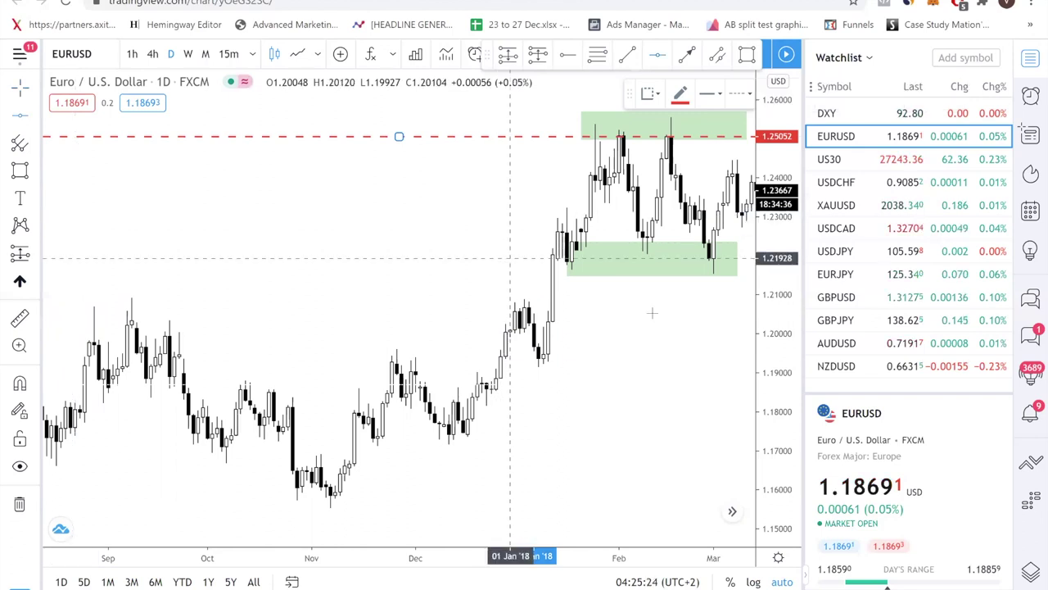
click(630, 258)
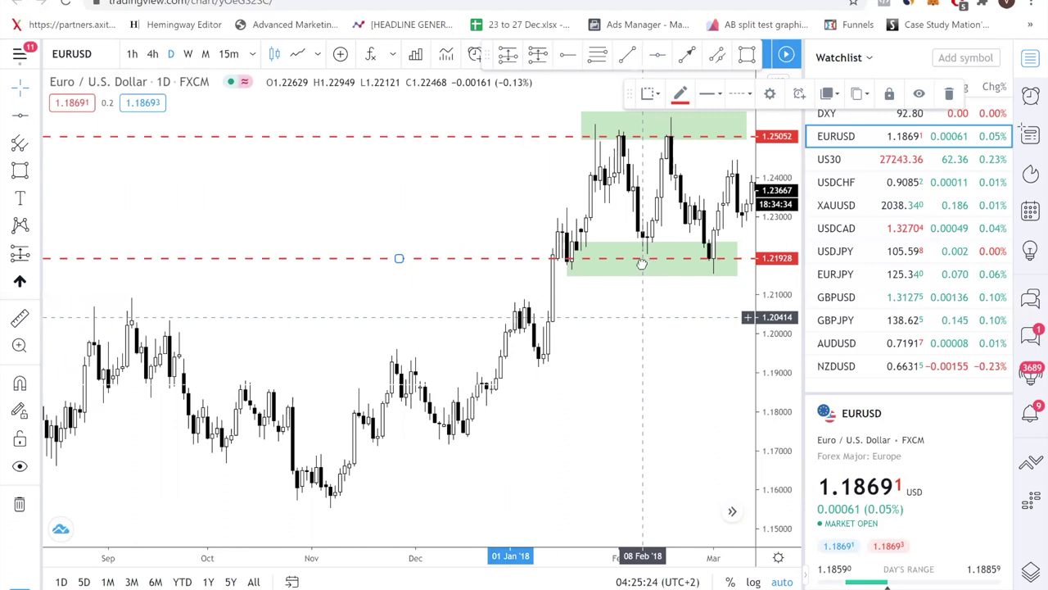
drag(641, 263, 647, 261)
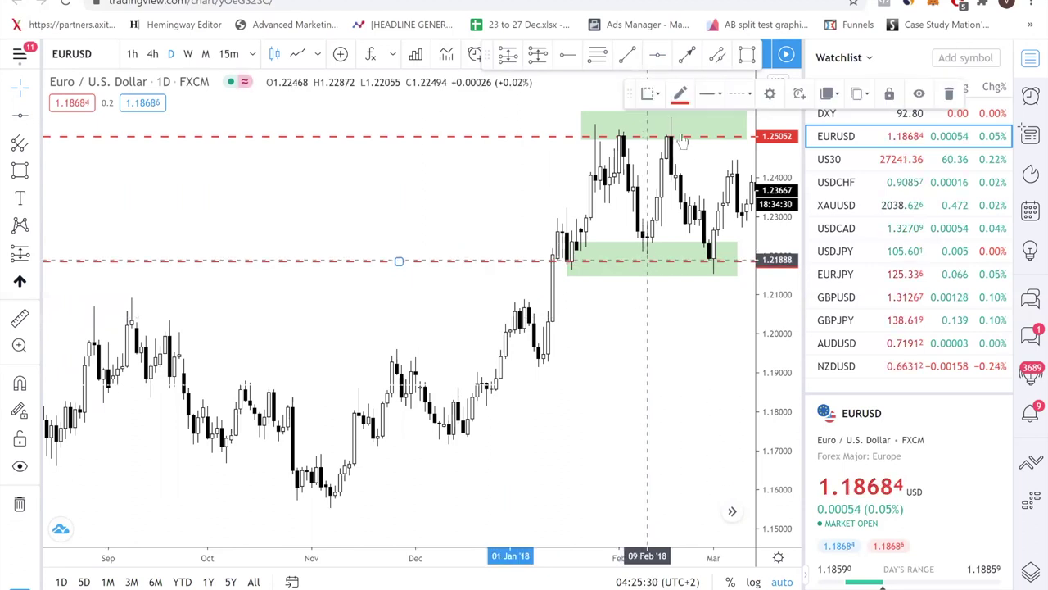
drag(685, 136, 747, 137)
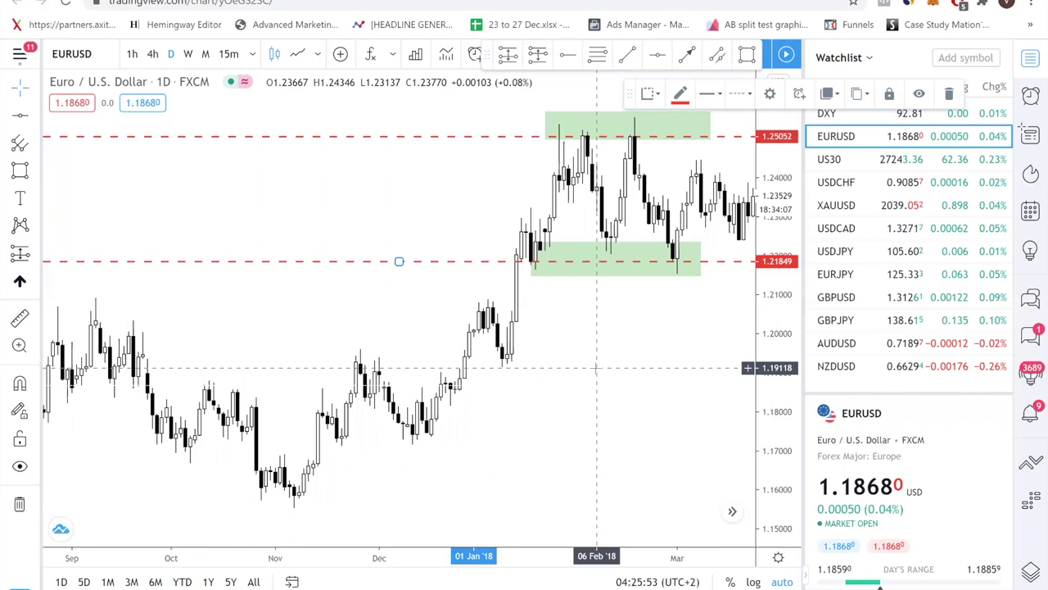
- Examine EURUSD's daily price action through early April 2018 between the 1.25052 and 1.21849 lines
key(Right)
key(Right)
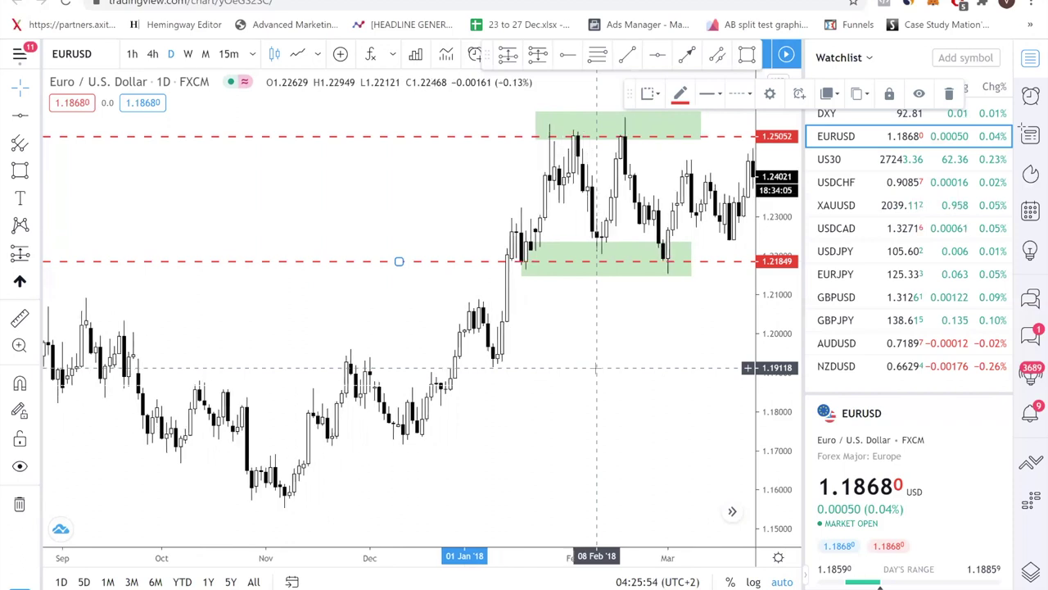
scroll(596, 368, right, 2)
scroll(596, 368, right, 4)
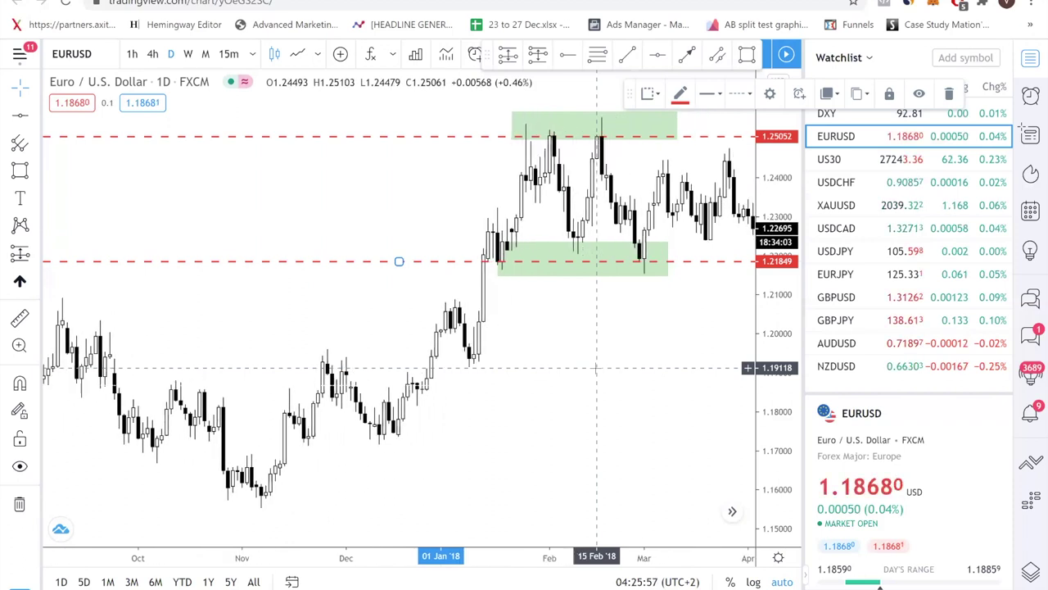
scroll(596, 368, right, 2)
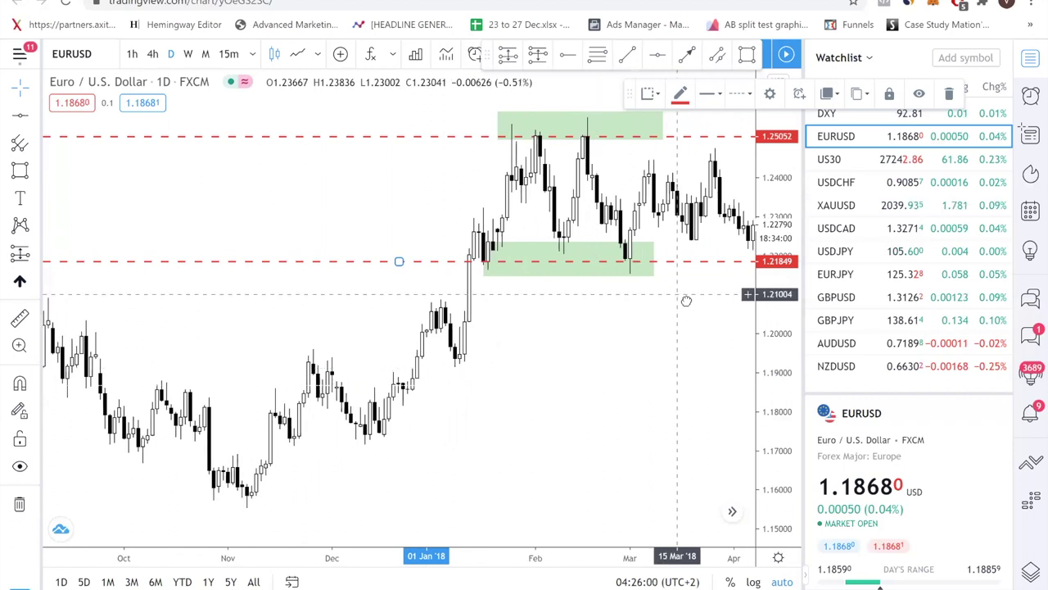
scroll(687, 301, right, 2)
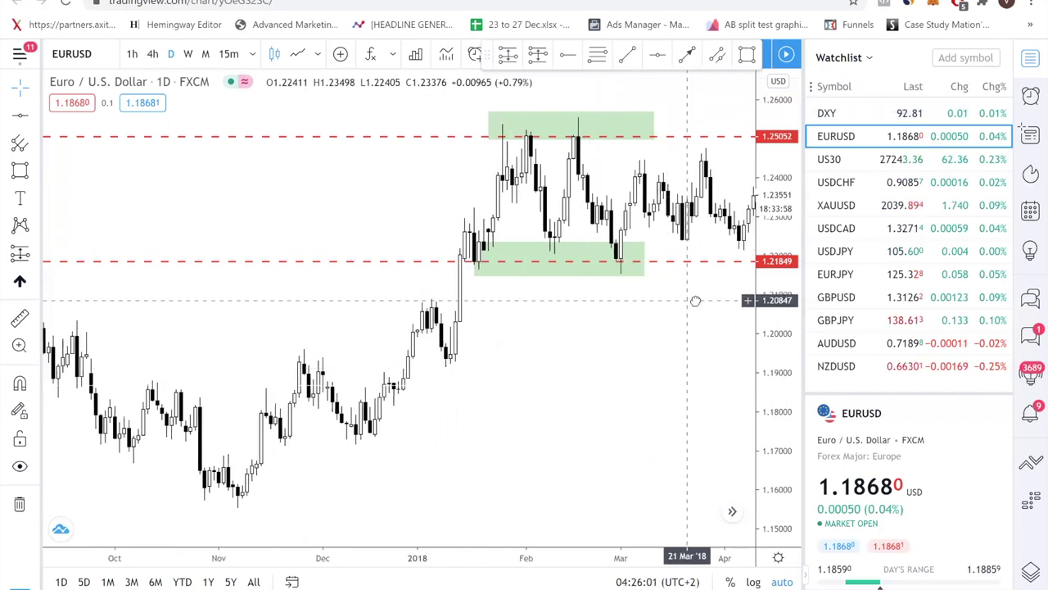
scroll(695, 301, left, 1)
scroll(694, 301, left, 1)
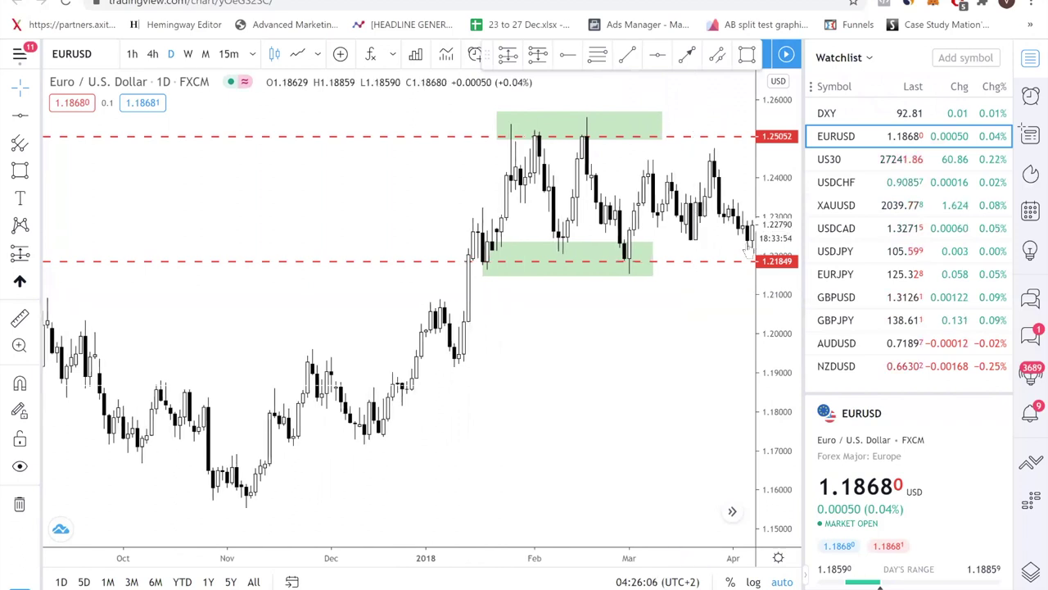
- Place a long position at the 21 March 2018 candle with entry 1.22773, stop 1.21397 and target 1.24973
click(35, 253)
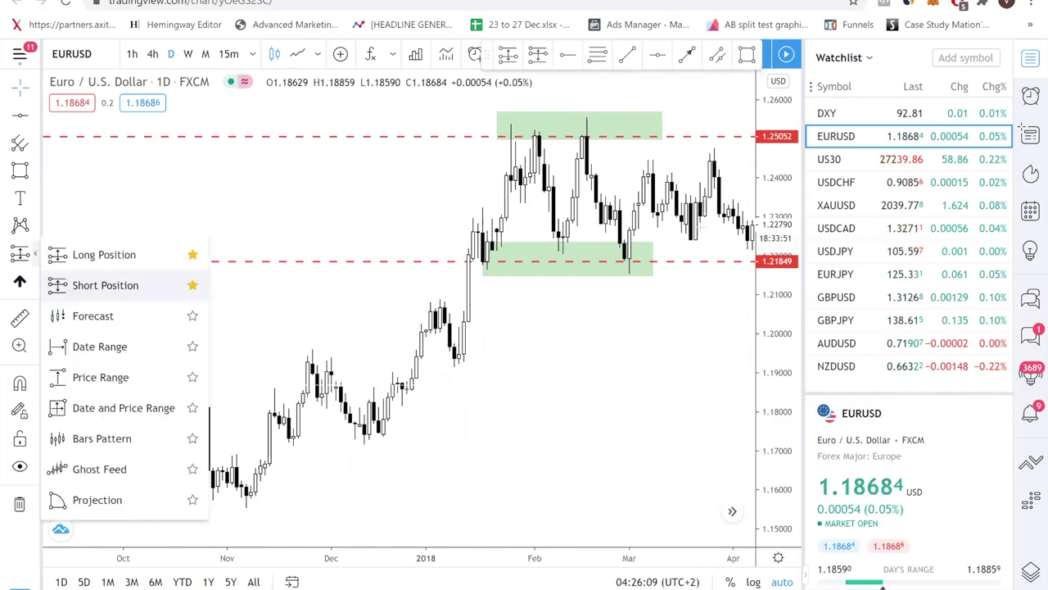
click(90, 285)
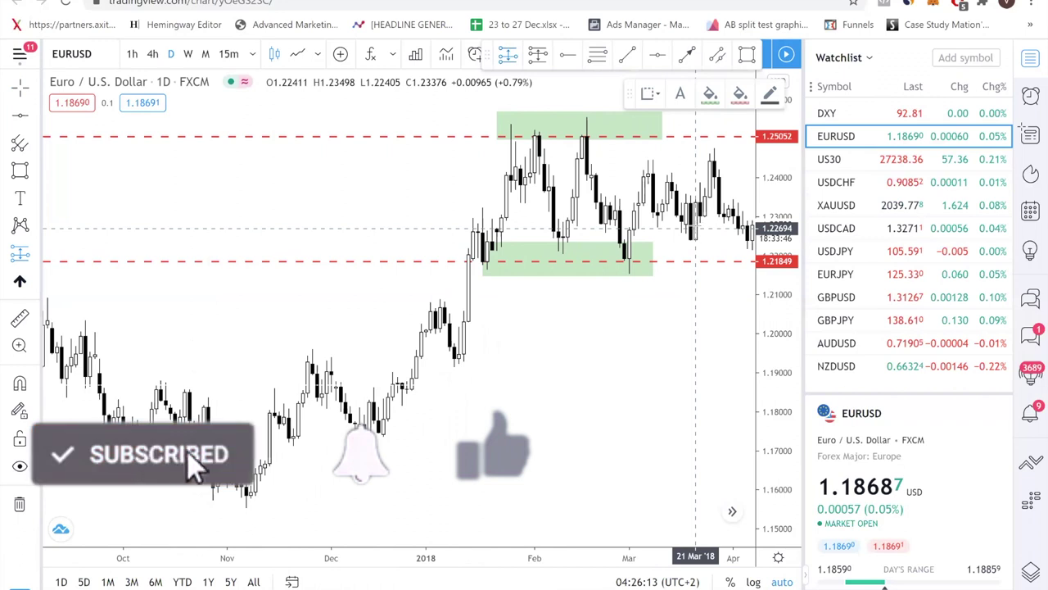
click(696, 229)
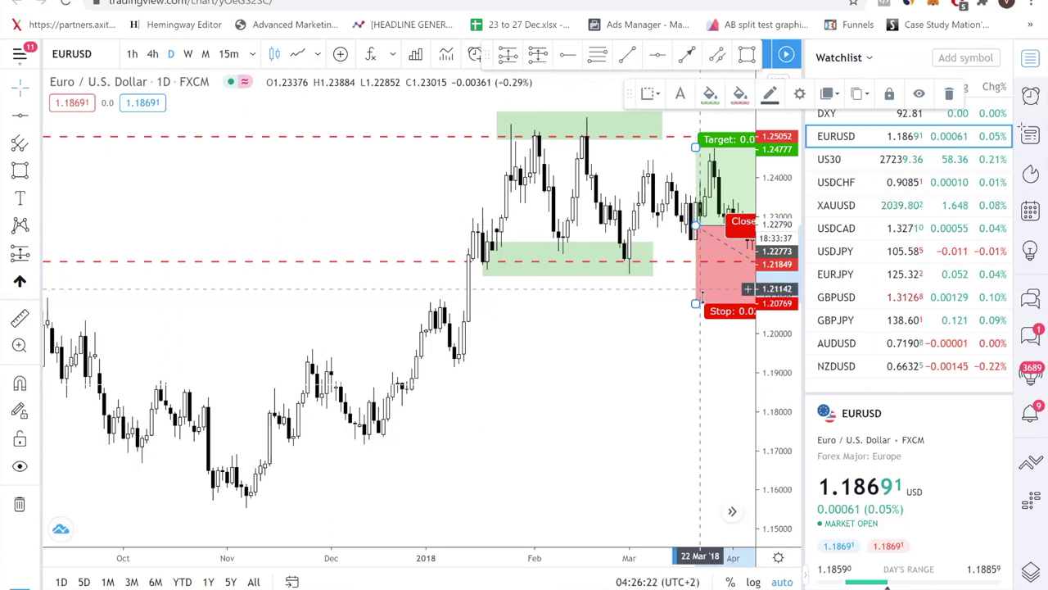
drag(701, 294, 686, 275)
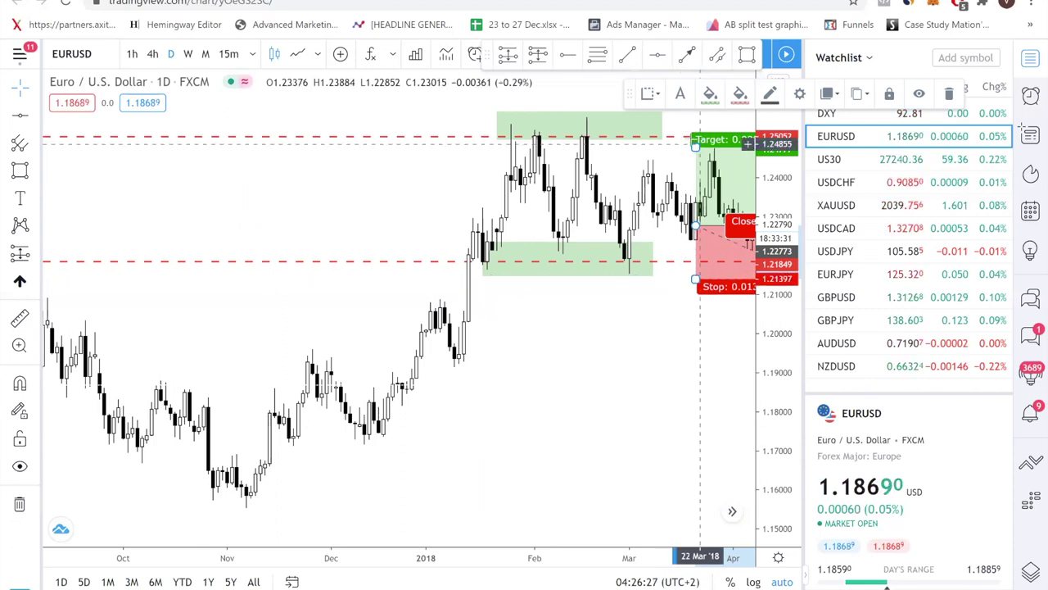
drag(695, 145, 696, 141)
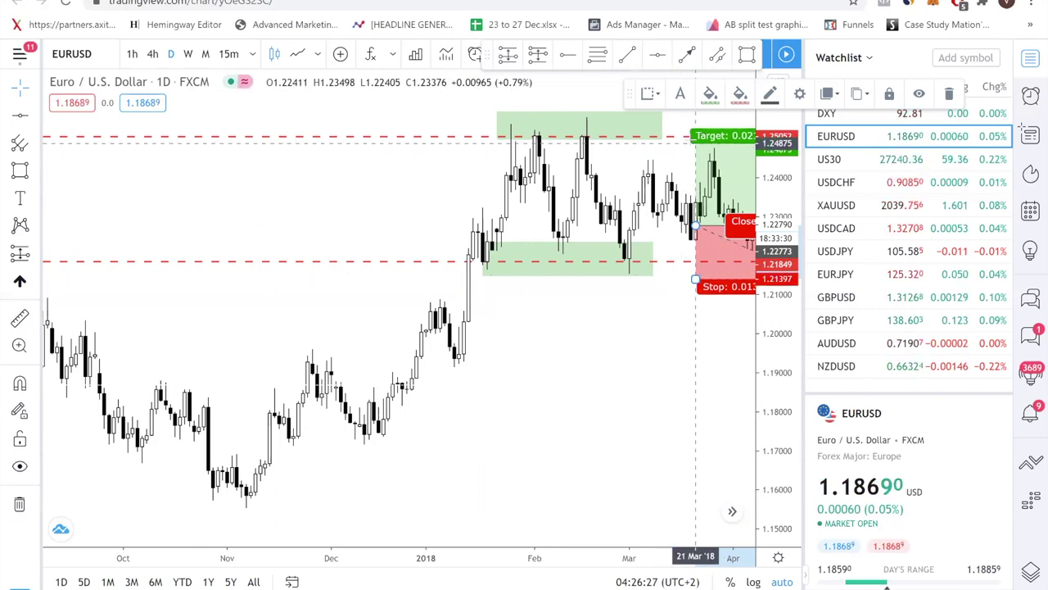
click(637, 197)
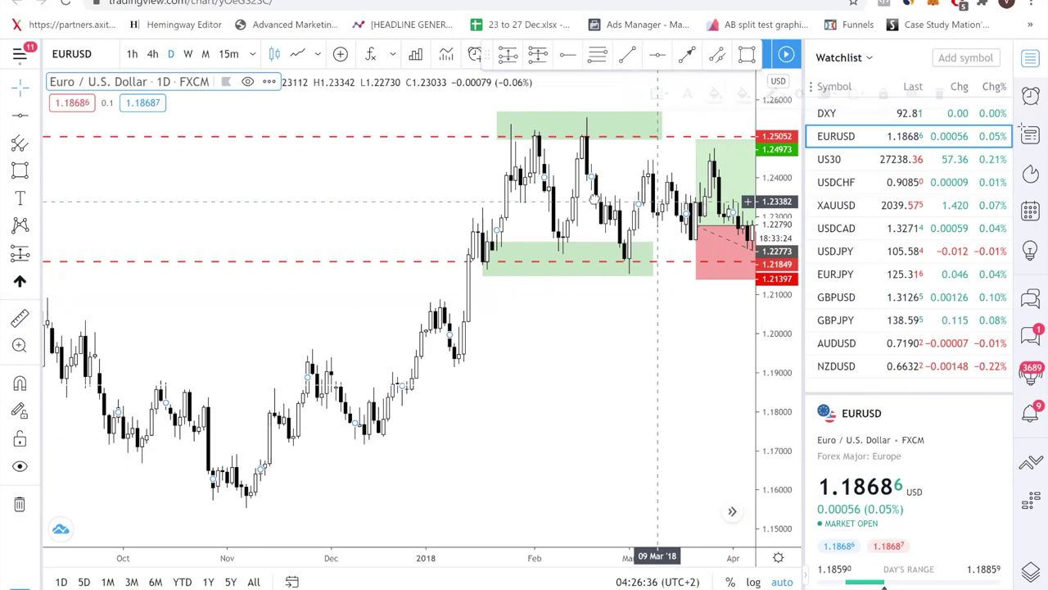
- Examine how EURUSD's daily price moves after the March 2018 long entry, through mid-May 2018
drag(658, 201, 589, 198)
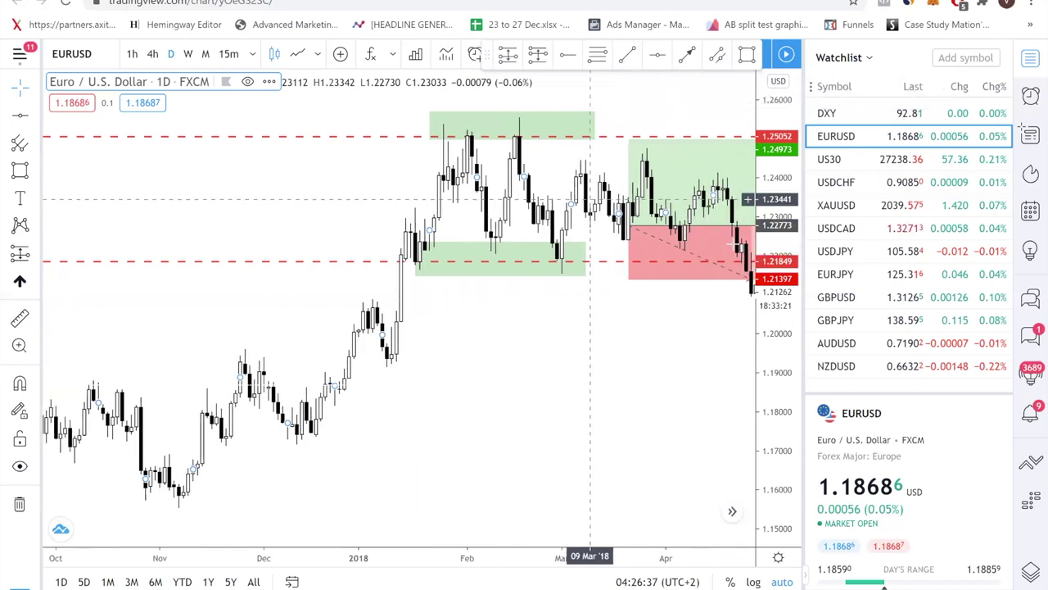
scroll(636, 319, right, 2)
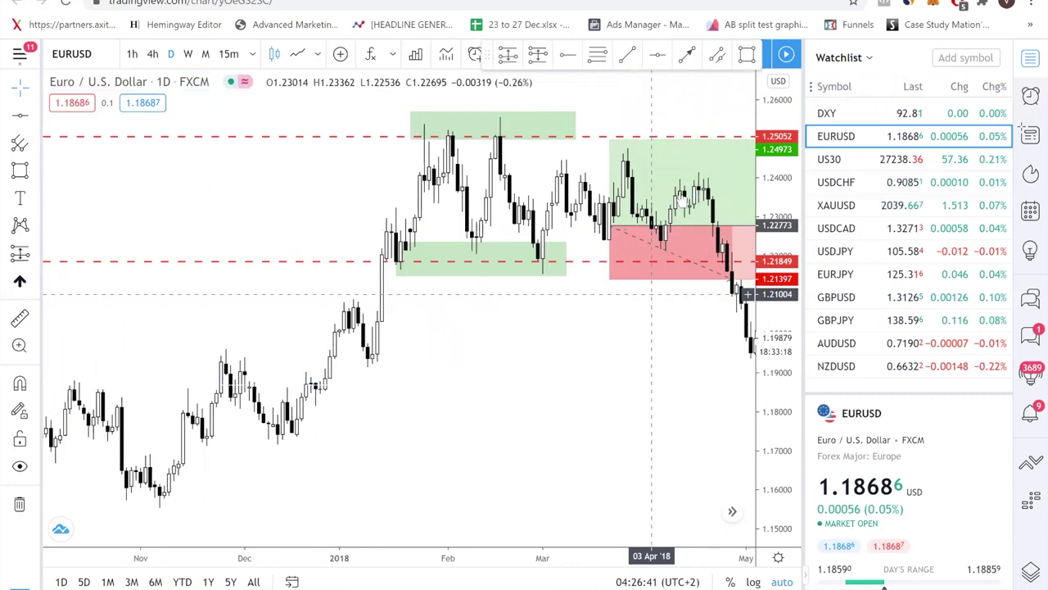
click(681, 200)
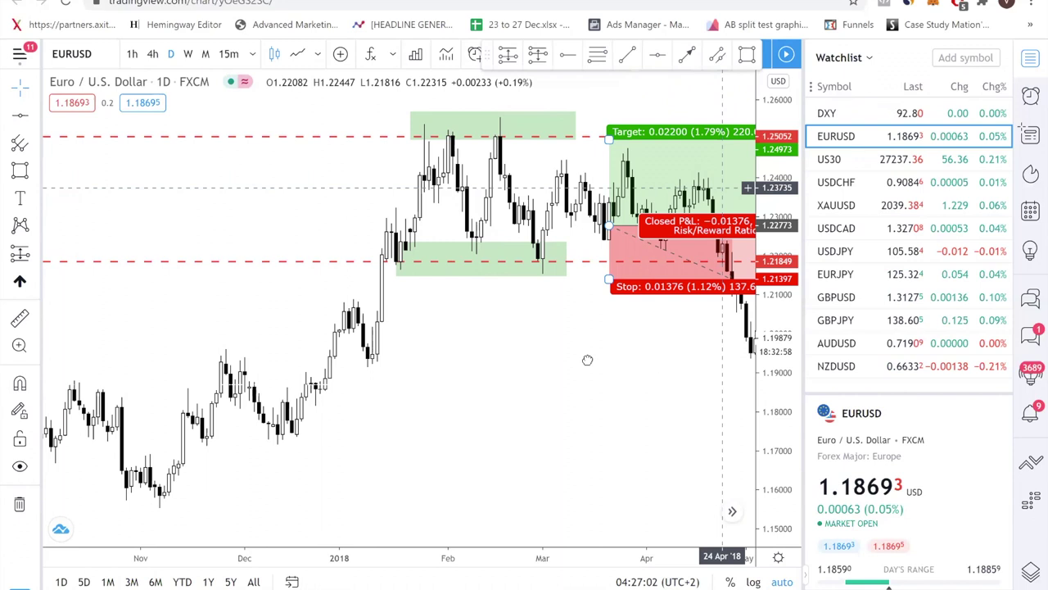
click(642, 367)
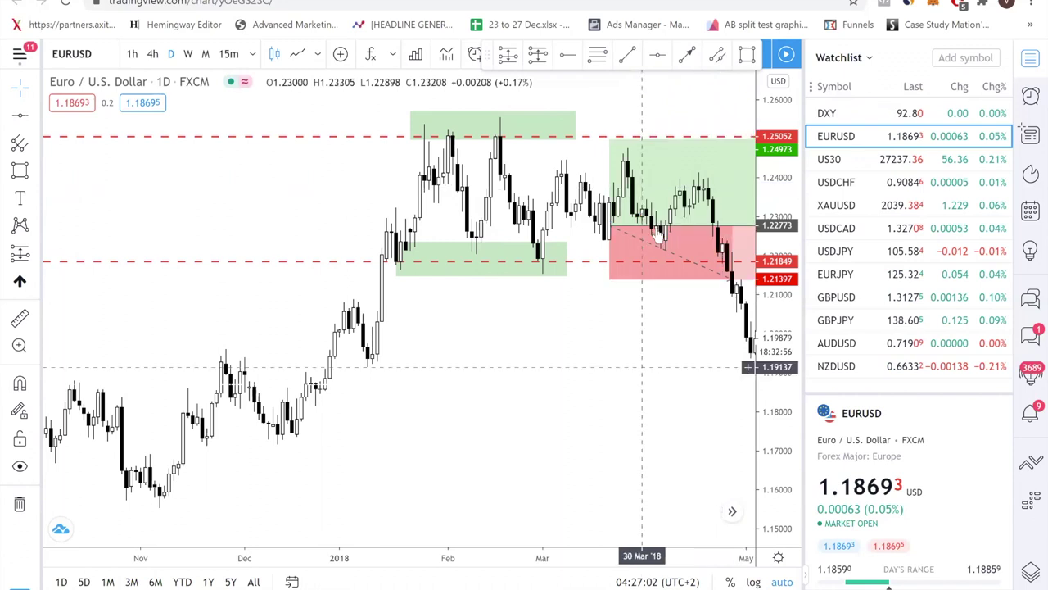
scroll(642, 366, right, 3)
- Delete the long position and remove all remaining drawings from the EURUSD chart
click(655, 231)
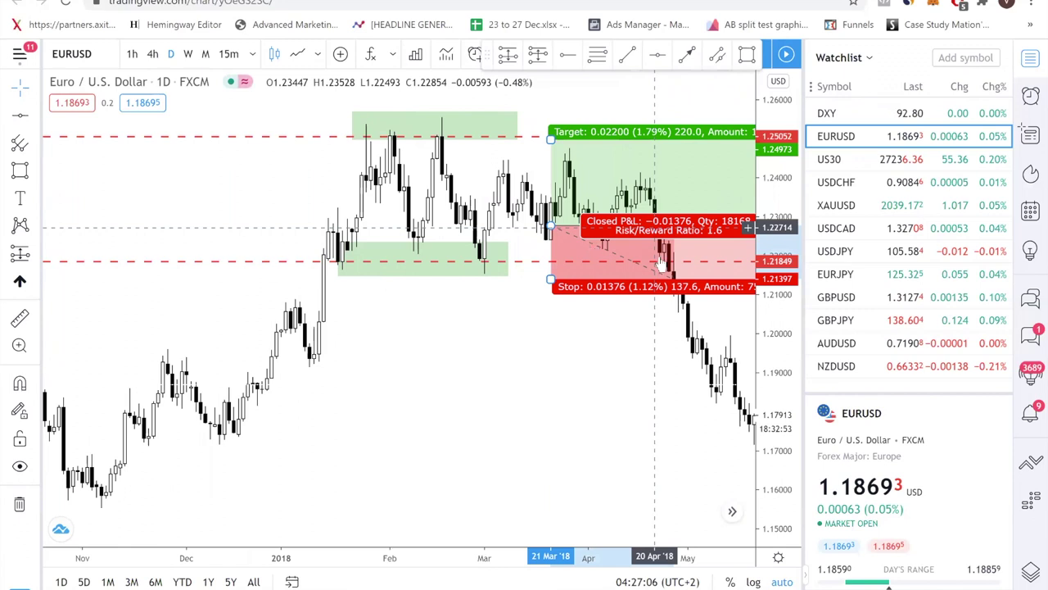
key(Delete)
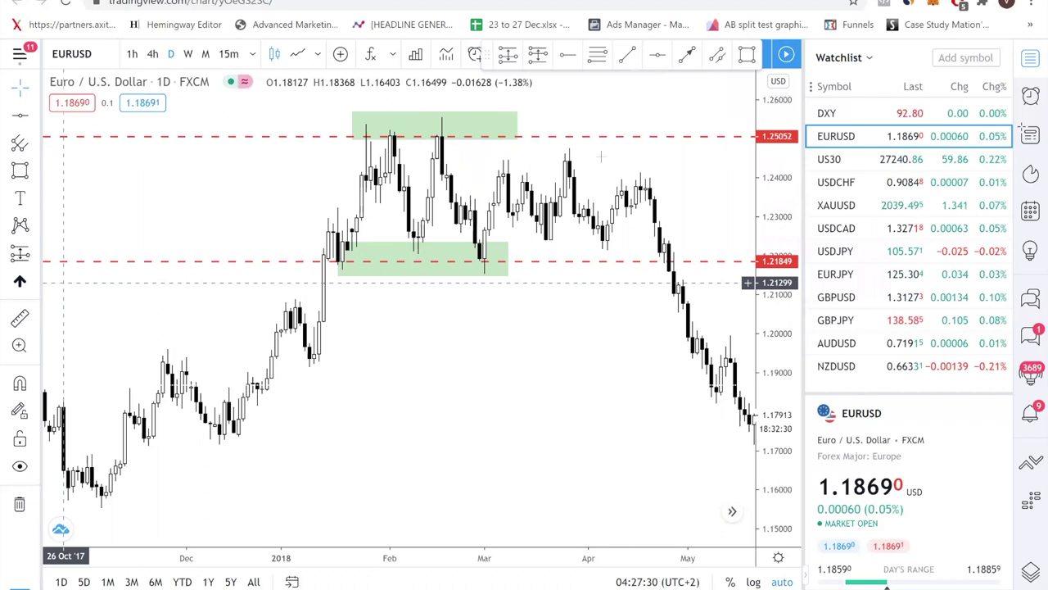
click(517, 113)
right_click(715, 423)
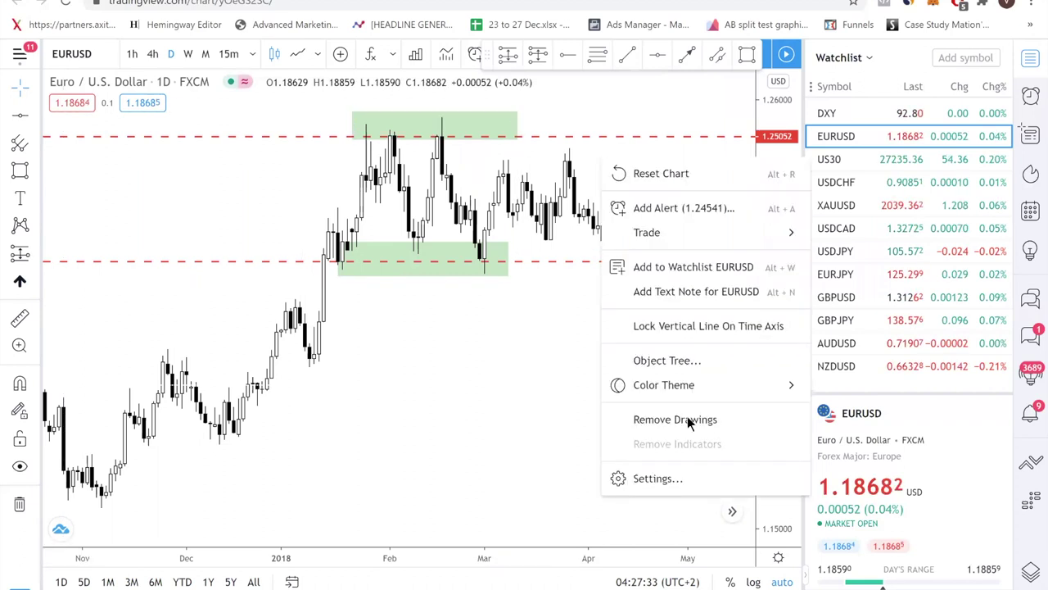
click(675, 419)
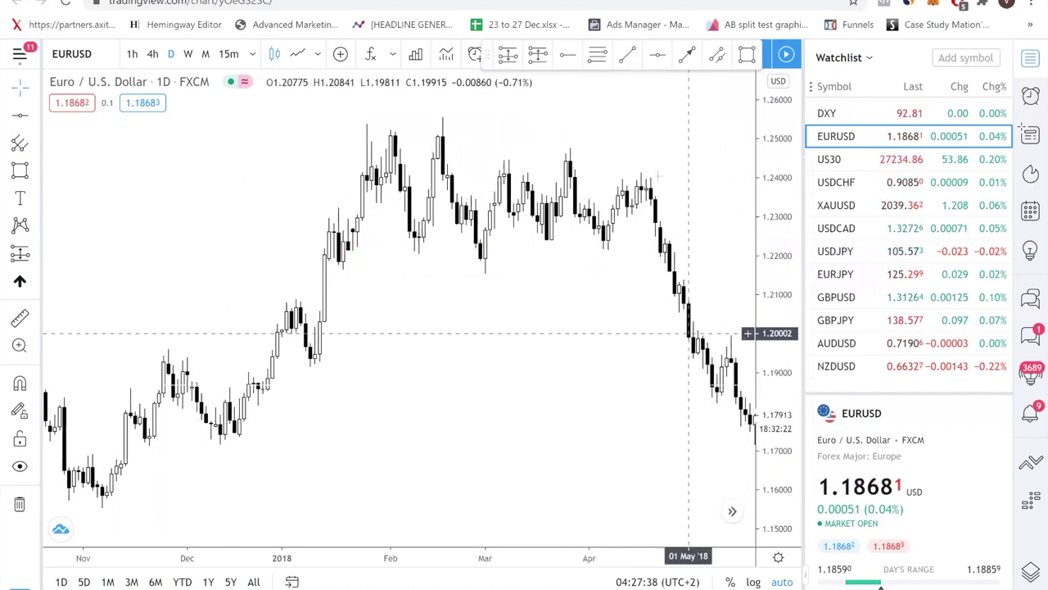
- Mark the mid-February 2018 high, the low around 1 March and the late-March lower high with one small green rectangle each
scroll(672, 201, left, 2)
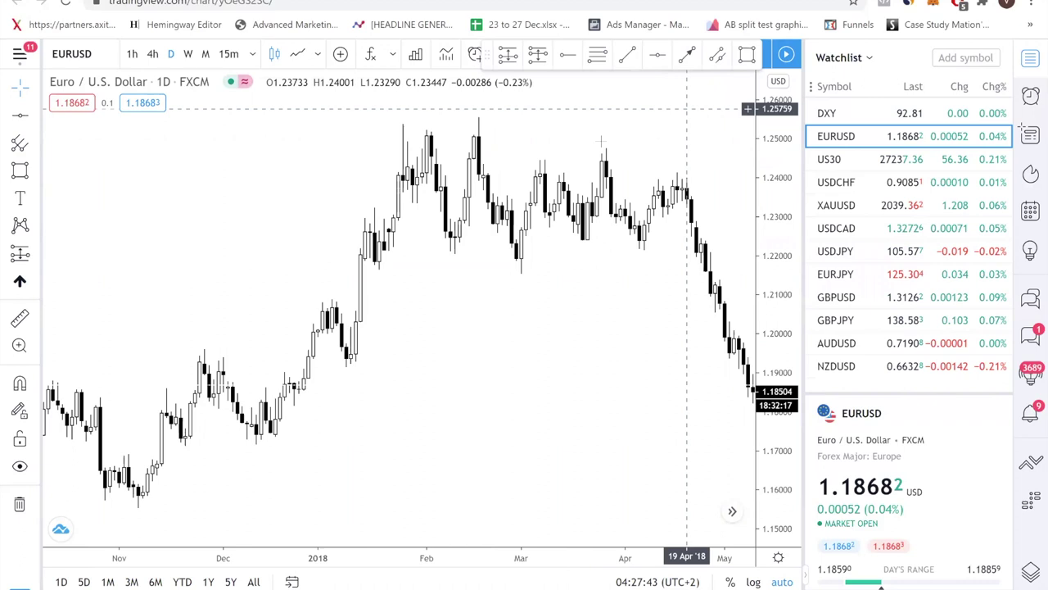
key(alt+shift+r)
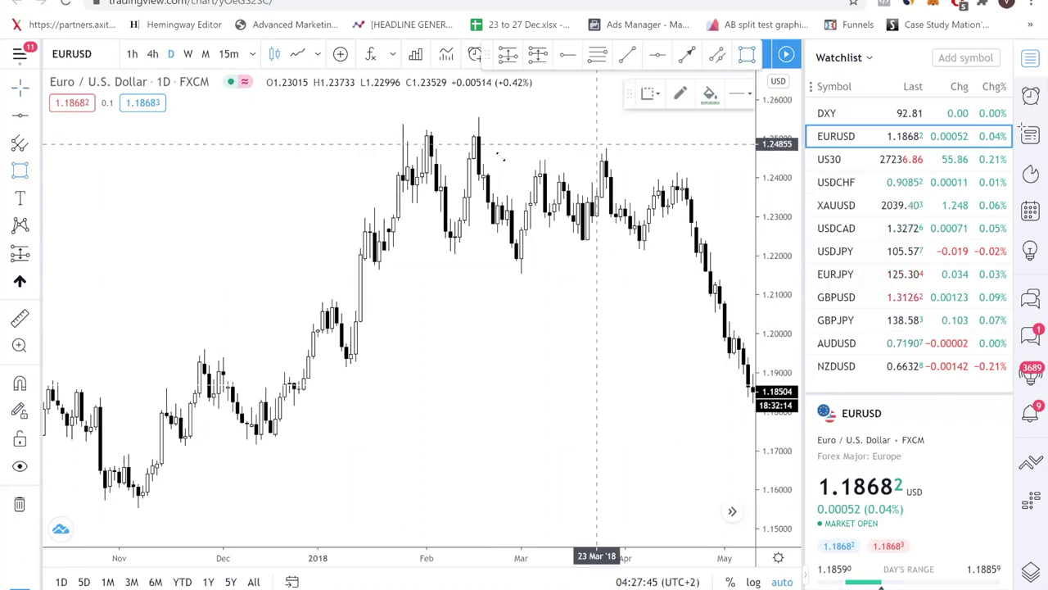
drag(501, 156, 474, 119)
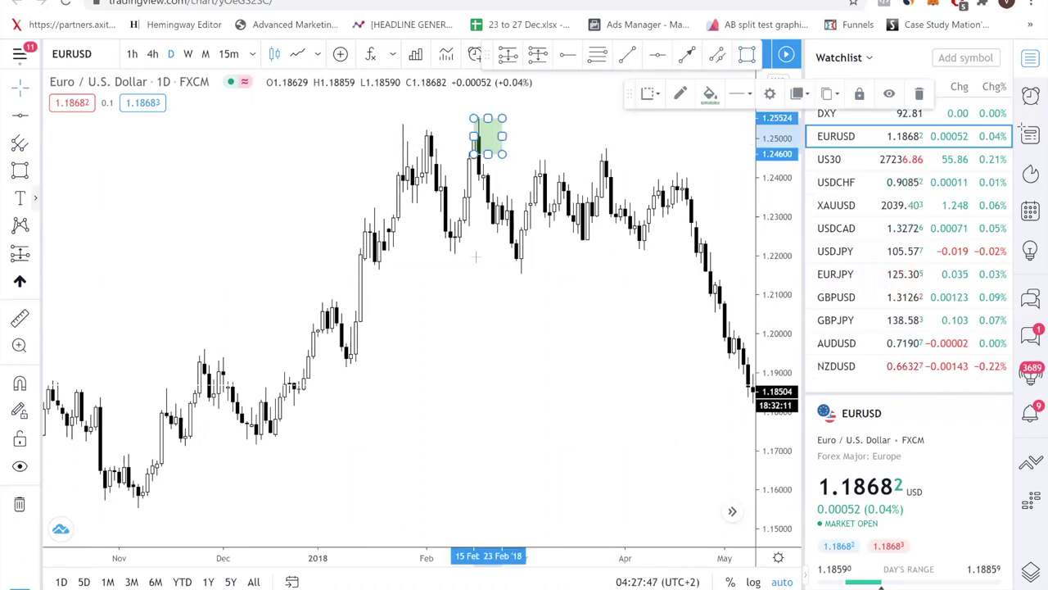
click(745, 55)
drag(507, 256, 554, 283)
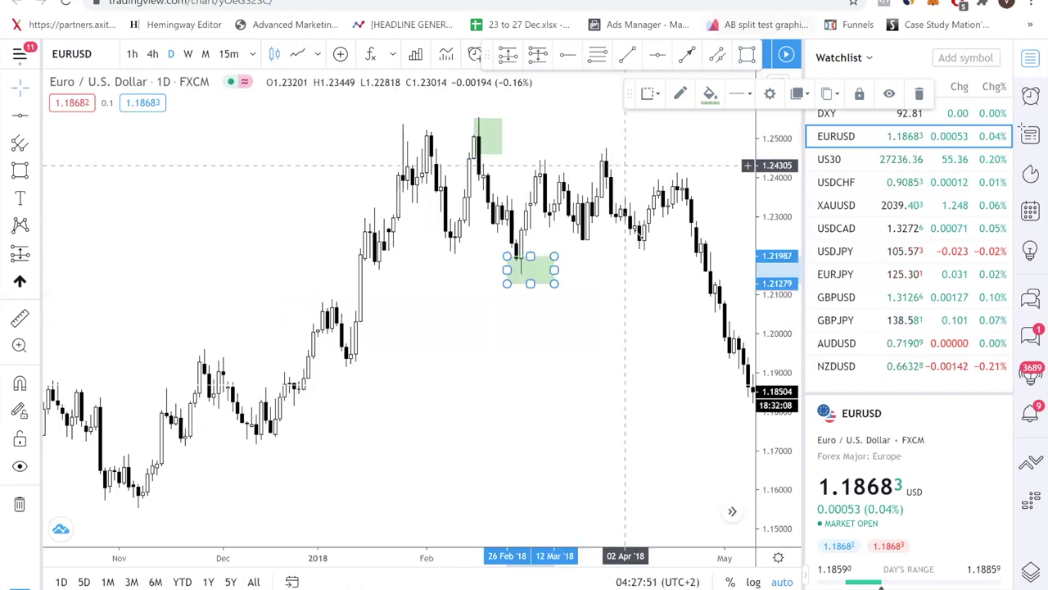
drag(588, 141, 621, 164)
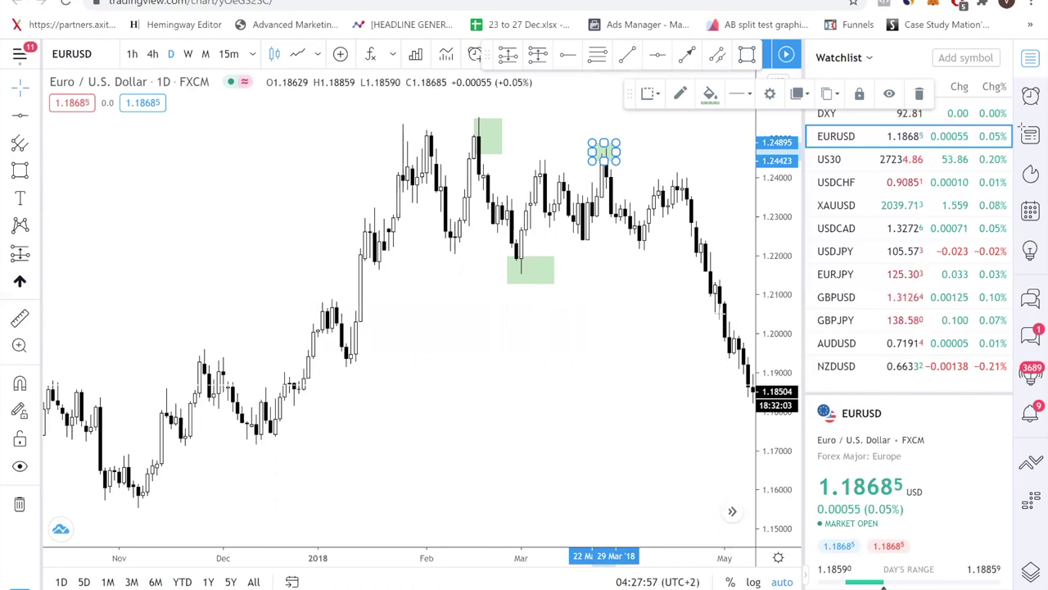
key(alt+shift+r)
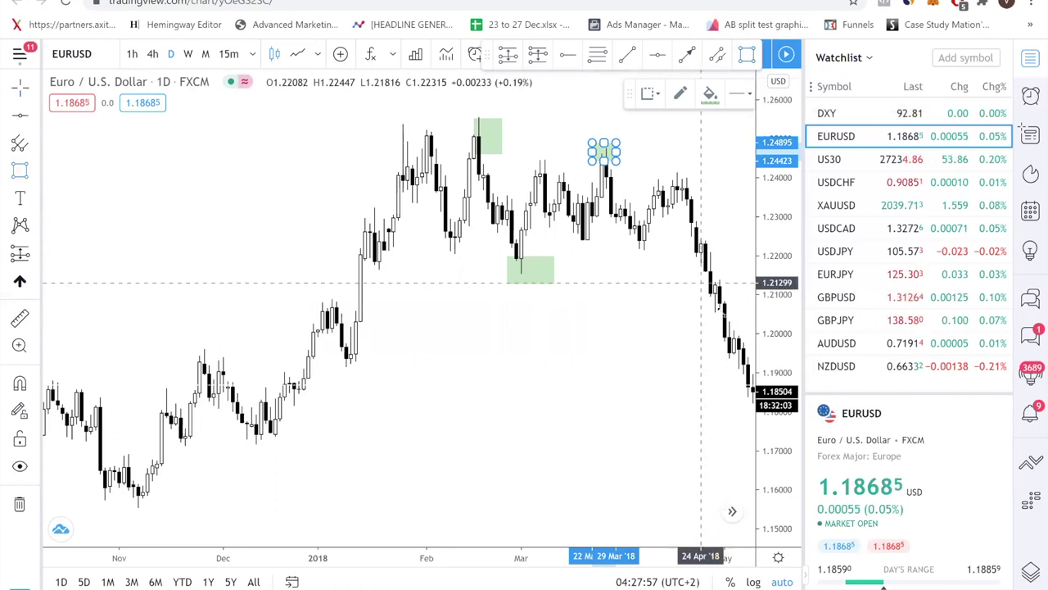
drag(700, 283, 719, 311)
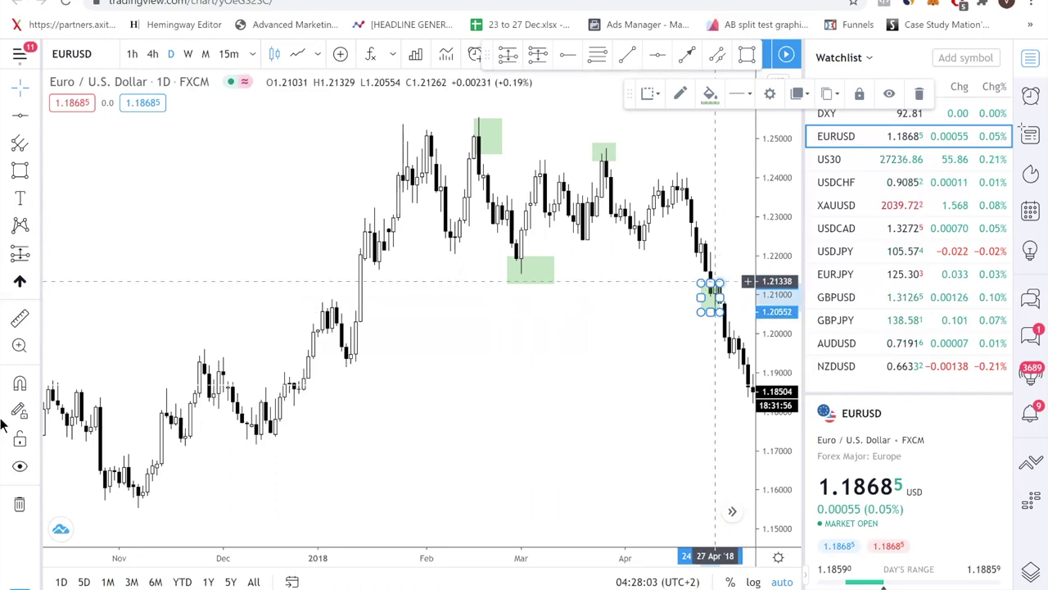
key(Delete)
- Draw red dashed horizontal lines at 1.25111 near the highs, 1.21829 through the lower green zone and 1.19373 at the January 2018 low
click(16, 115)
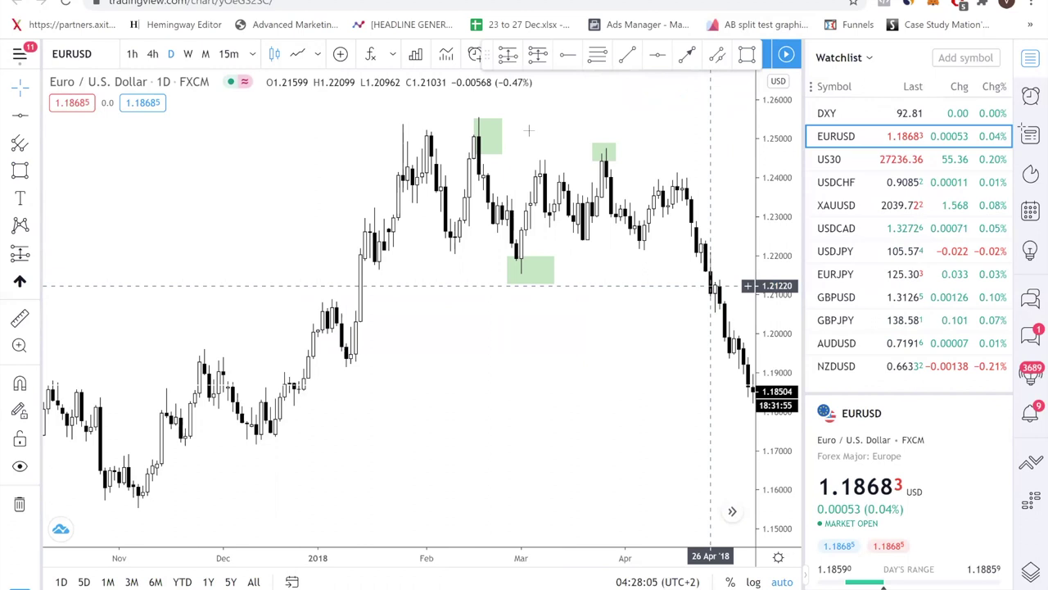
click(526, 131)
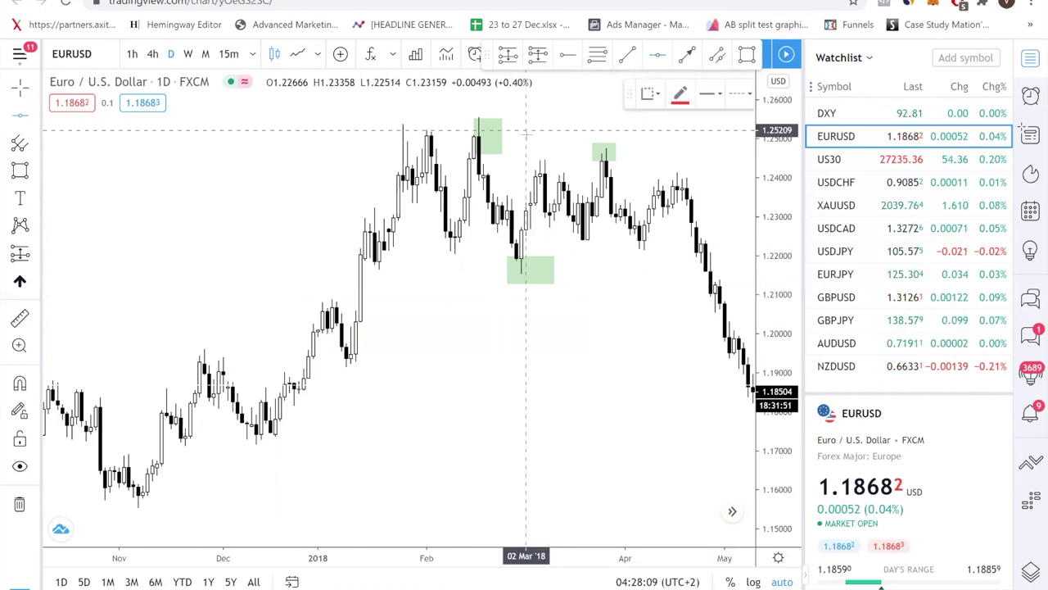
click(399, 133)
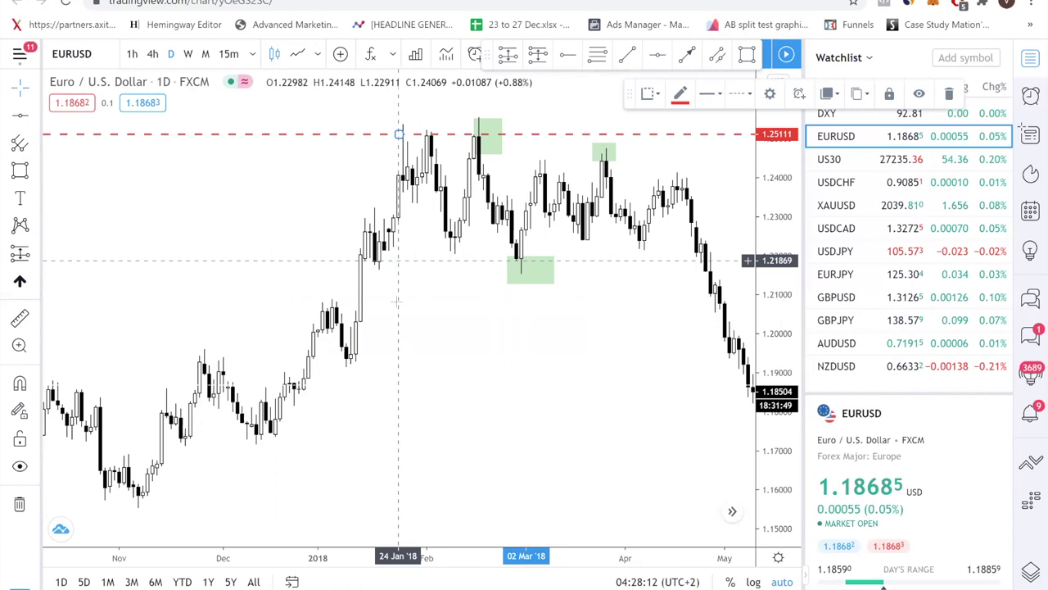
click(399, 262)
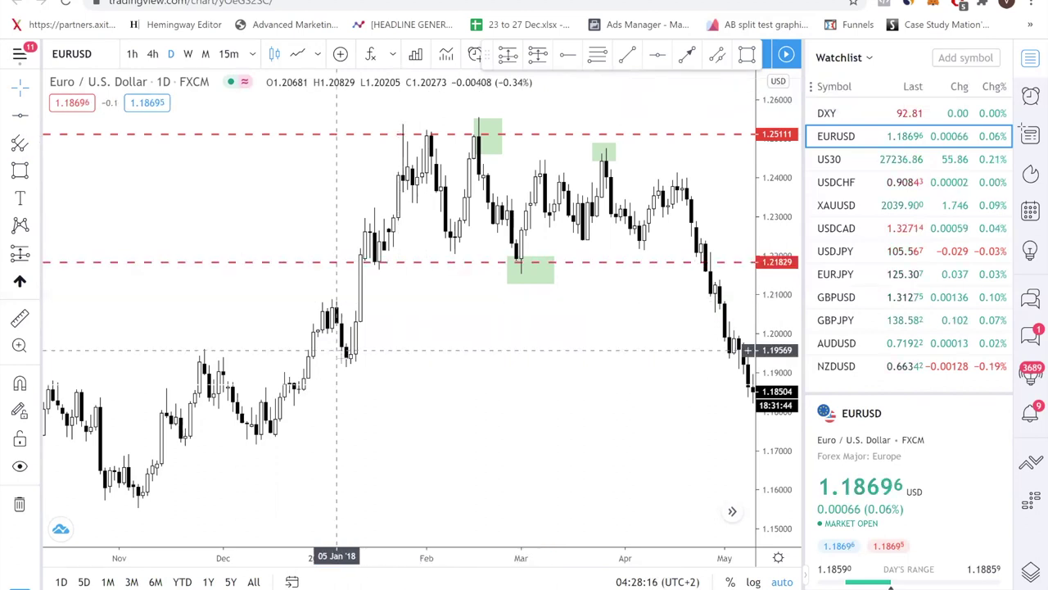
key(alt+h)
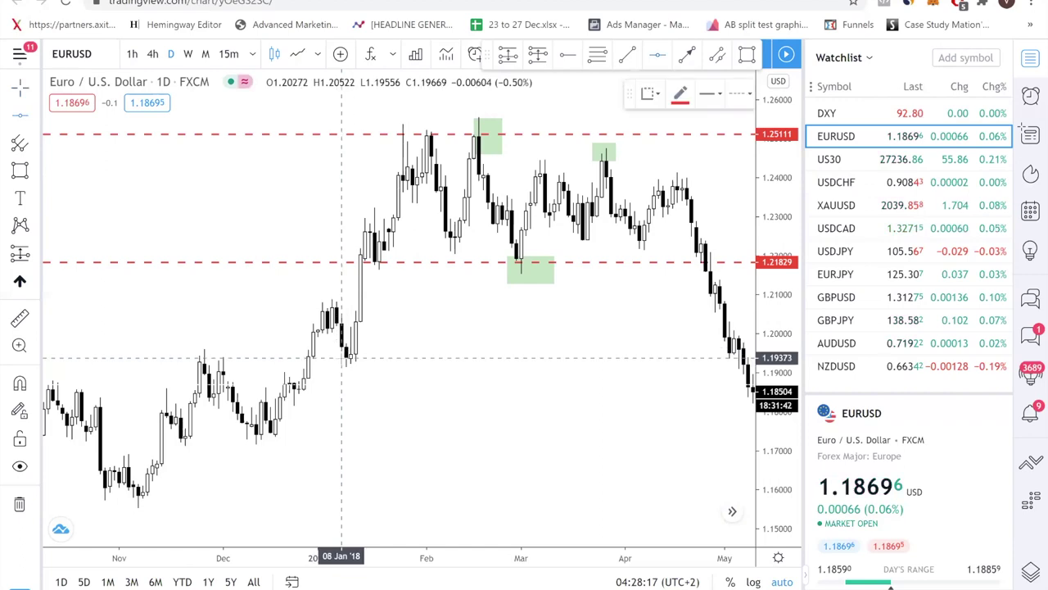
click(342, 358)
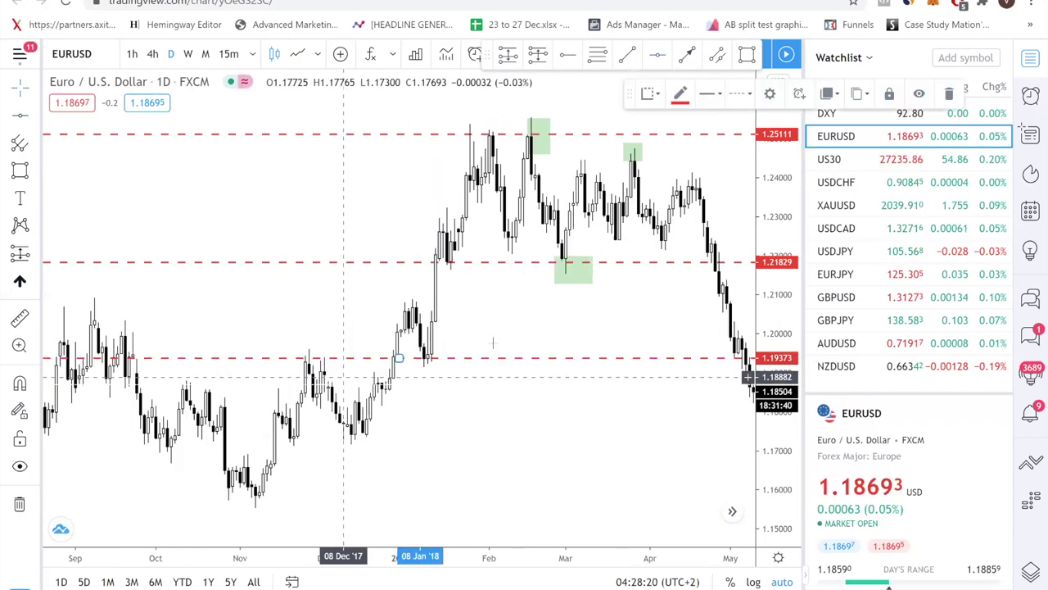
- Add red dashed horizontal lines at 1.20679 near the September 2017 and January 2018 highs and 1.17232 at the December 2017 lows
click(539, 332)
scroll(540, 331, down, 2)
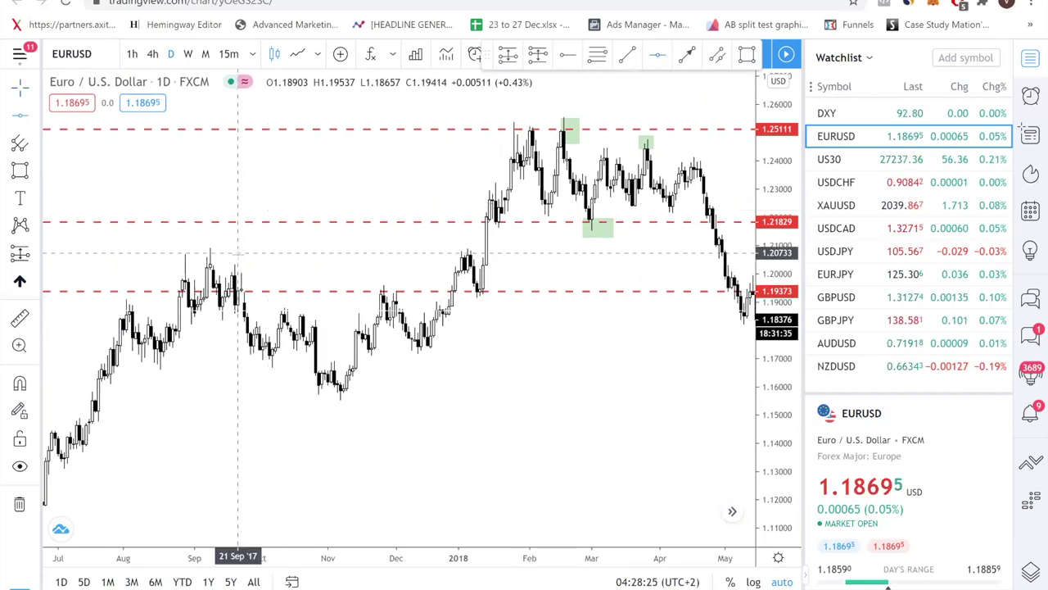
click(238, 253)
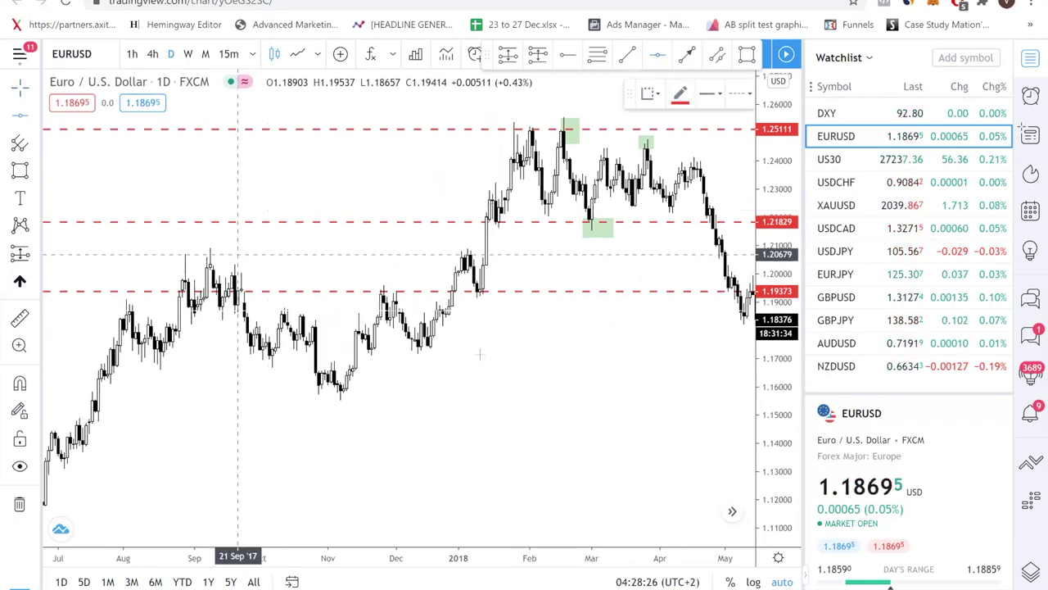
key(Delete)
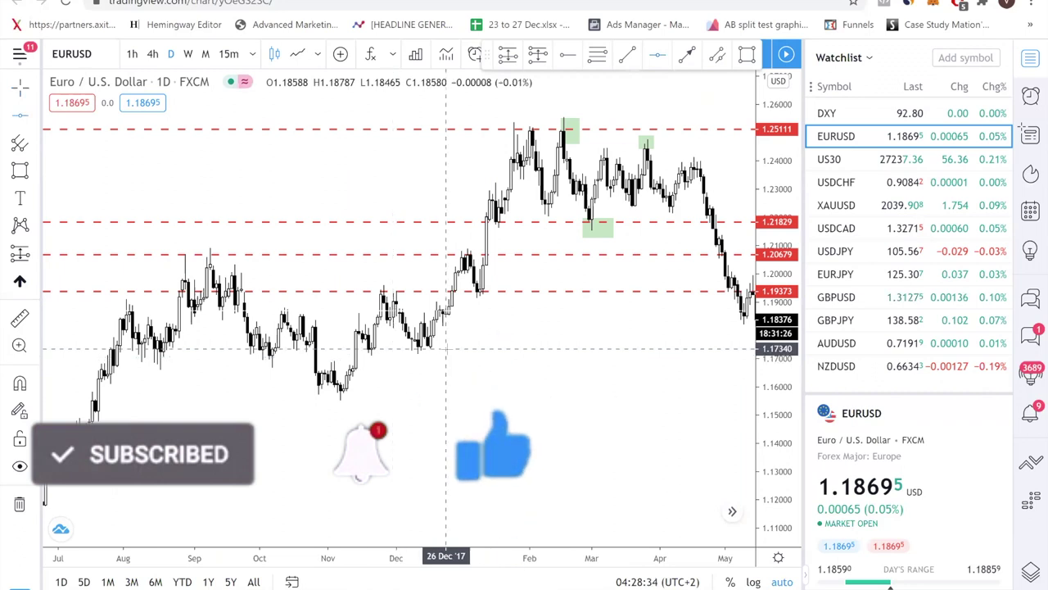
key(alt+h)
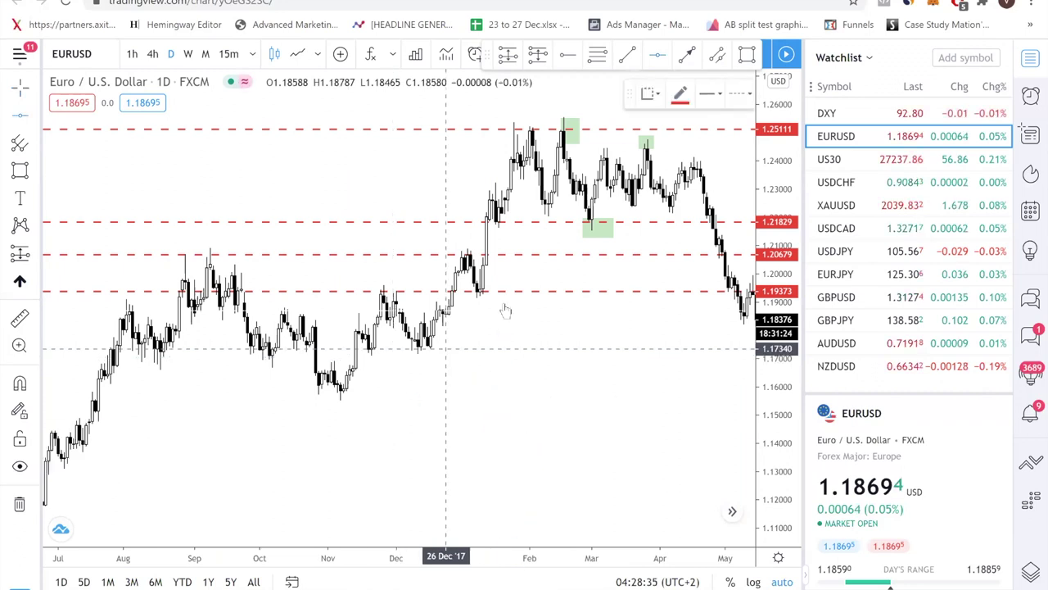
click(443, 352)
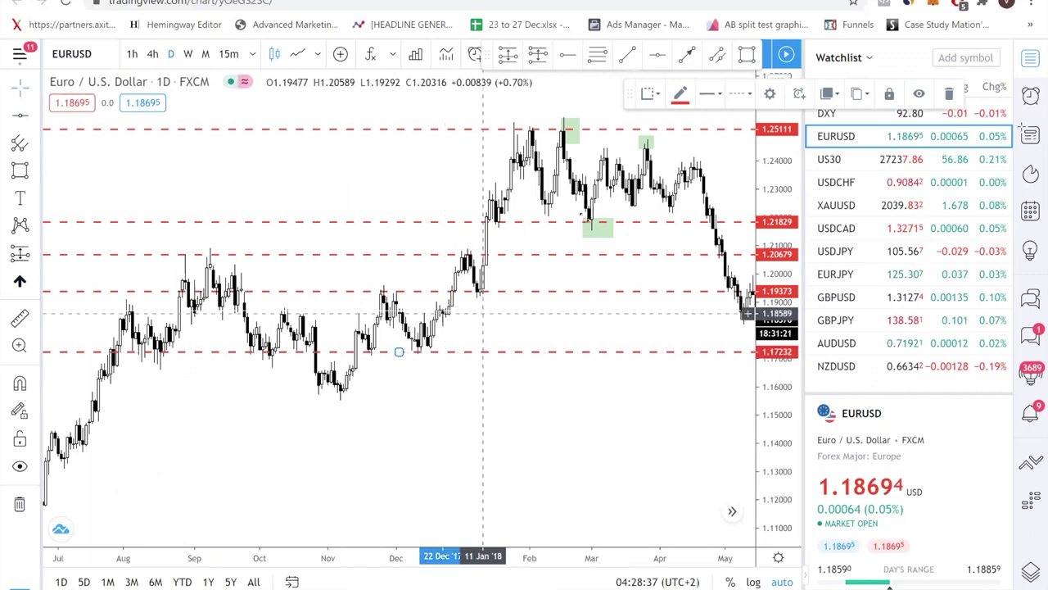
- Examine EURUSD's decline from the lower green zone to the May 2018 candles around the 1.19373 line
click(582, 218)
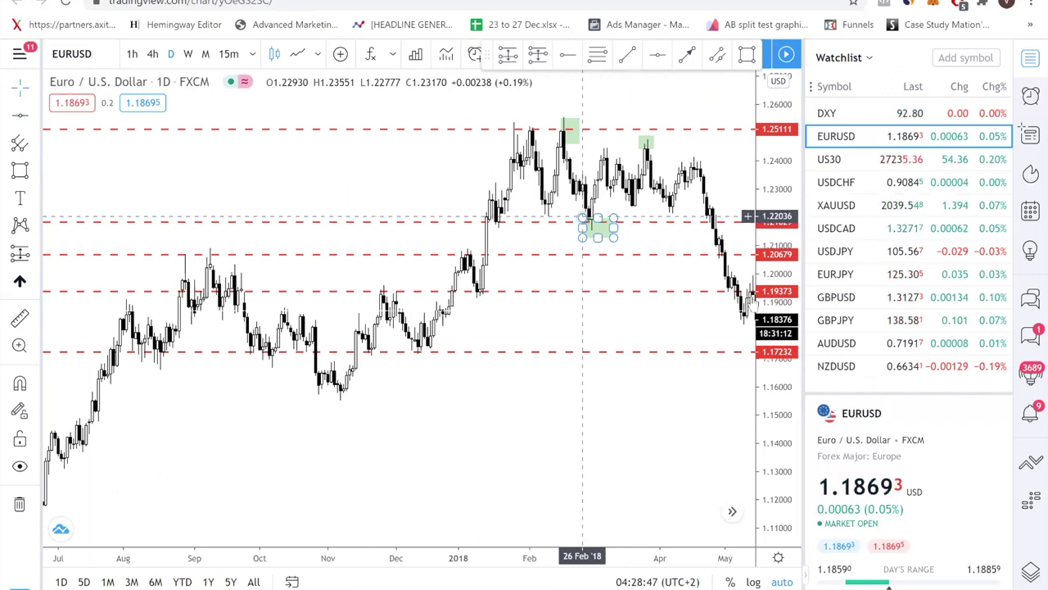
click(749, 298)
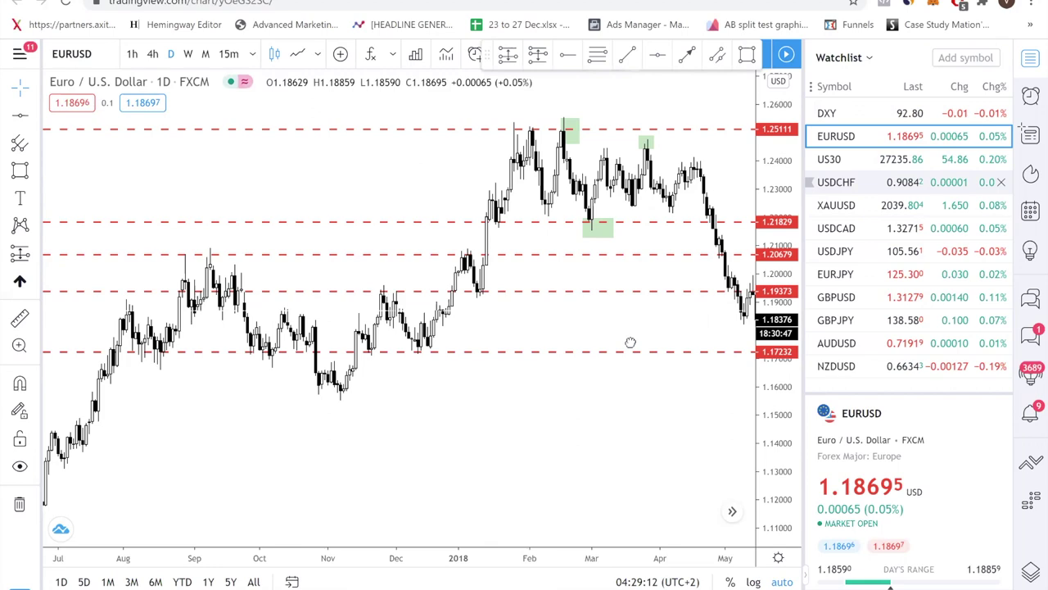
scroll(709, 321, up, 1)
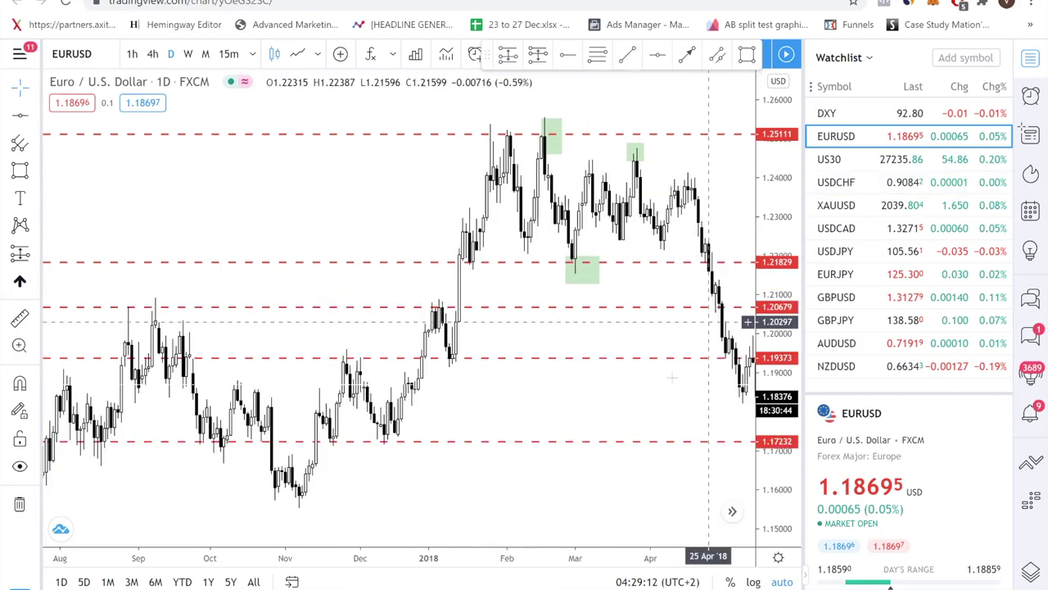
- Place a short position on the mid-May 2018 candle near the 1.19373 line, with entry at 1.19247 and stop at 1.20129
drag(709, 322, 628, 332)
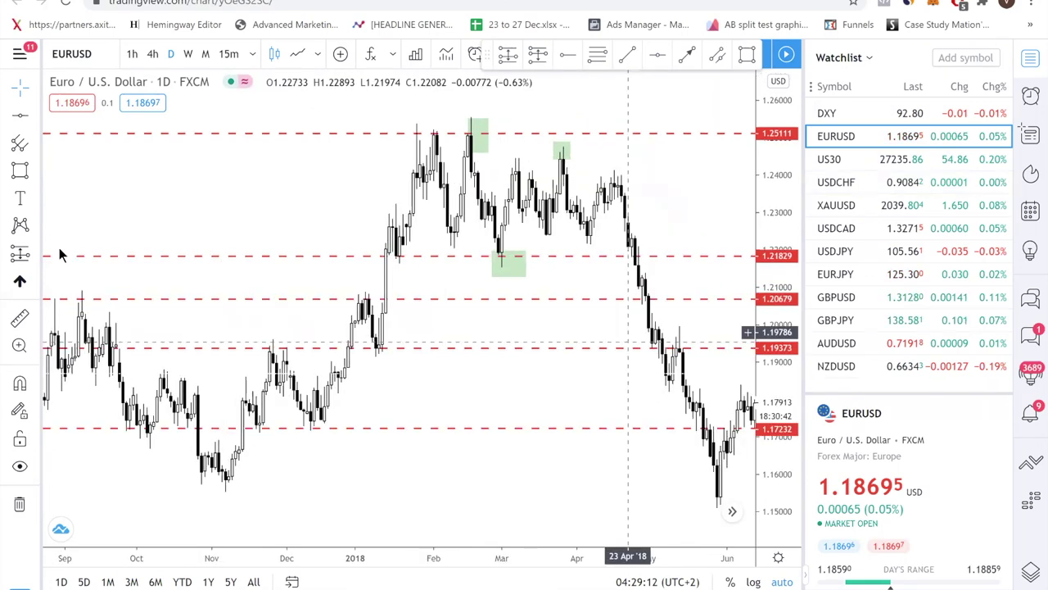
scroll(59, 255, up, 1)
scroll(35, 261, up, 1)
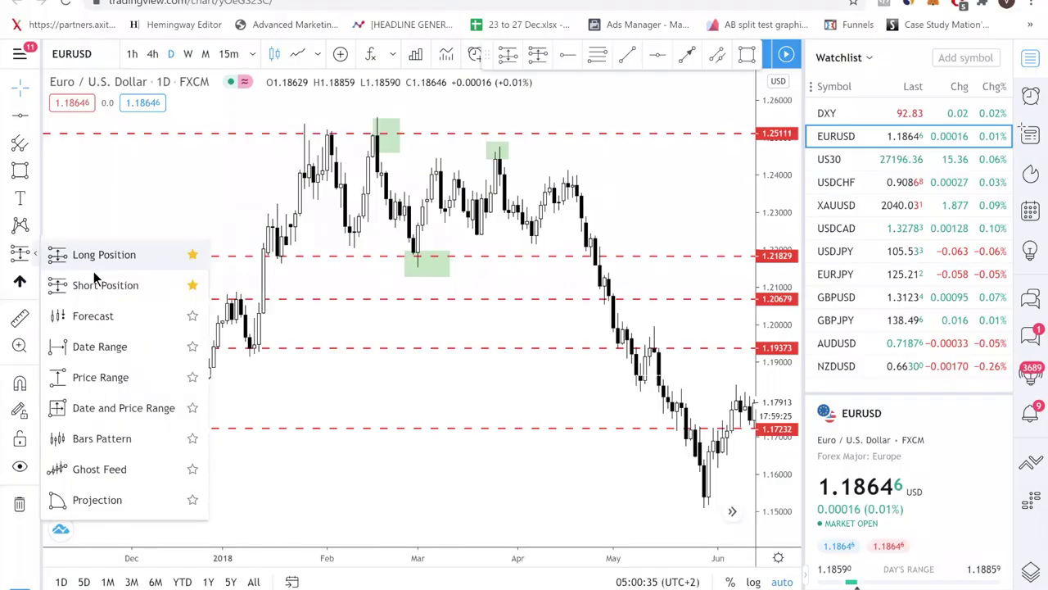
click(95, 281)
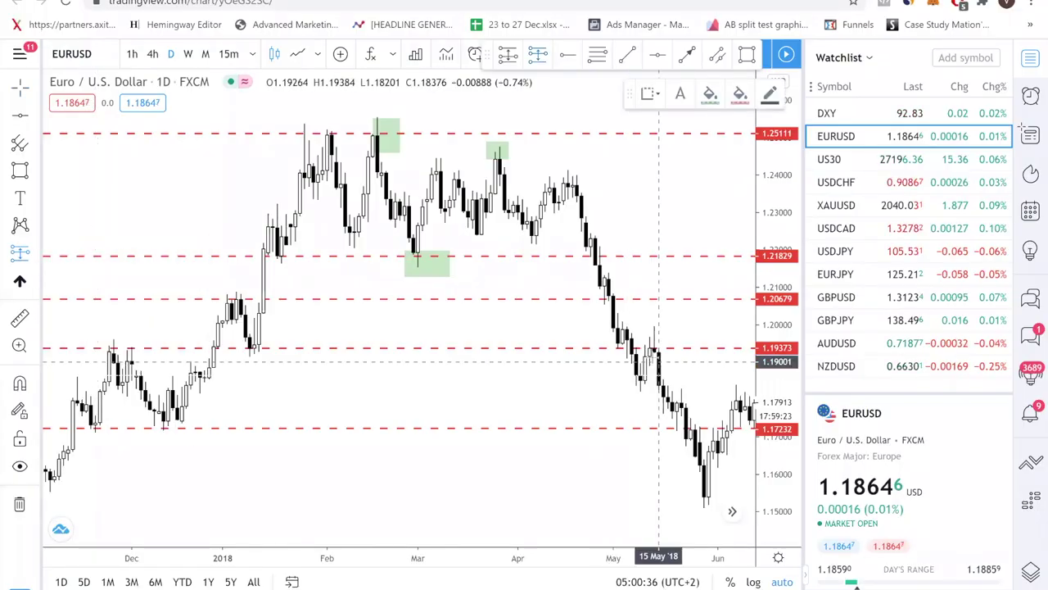
click(653, 348)
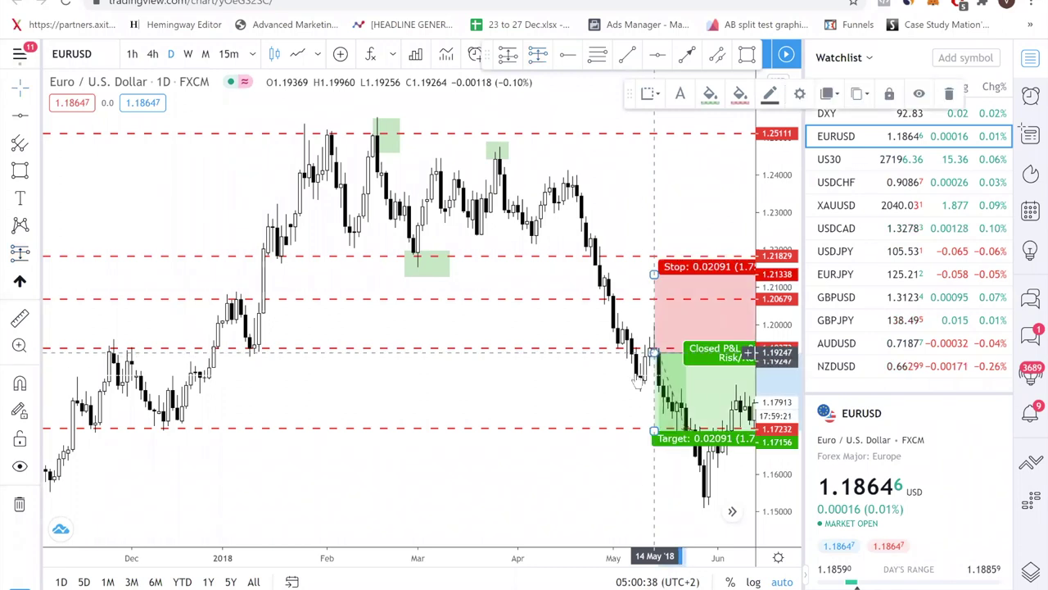
drag(606, 392, 598, 392)
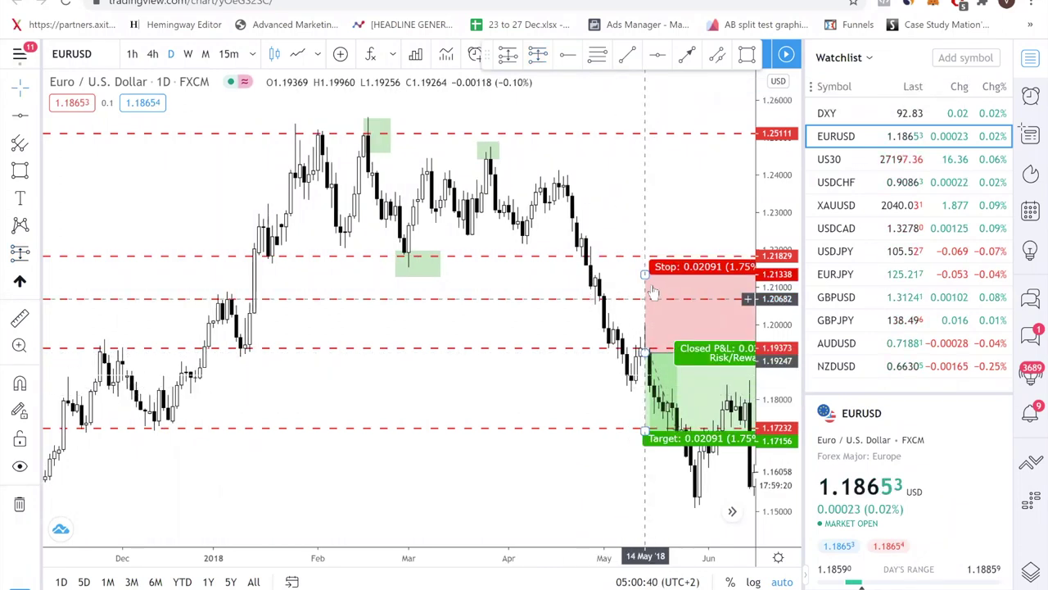
drag(645, 276, 646, 319)
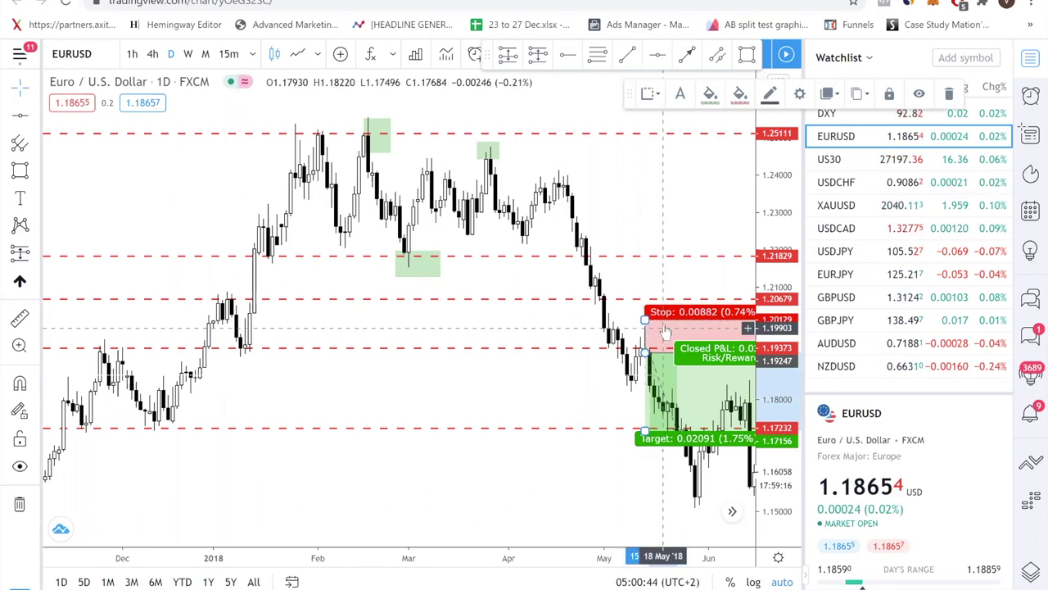
- Set the short position's target to 1.17319, just above the 1.17232 line
click(548, 380)
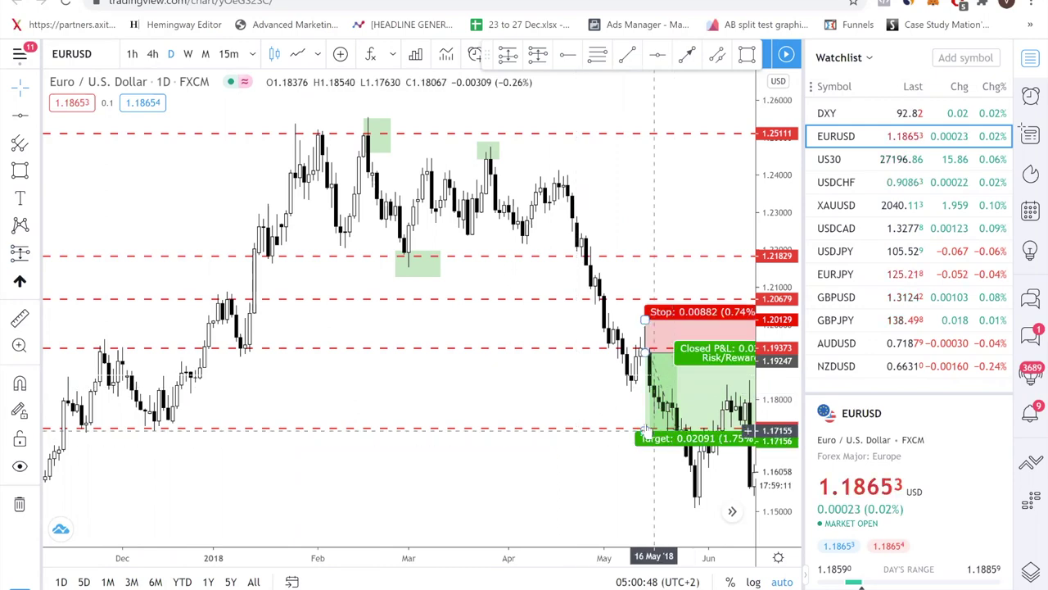
click(645, 428)
drag(644, 428, 641, 423)
mouse_move(624, 482)
mouse_down()
mouse_move(536, 457)
mouse_move(546, 451)
mouse_up()
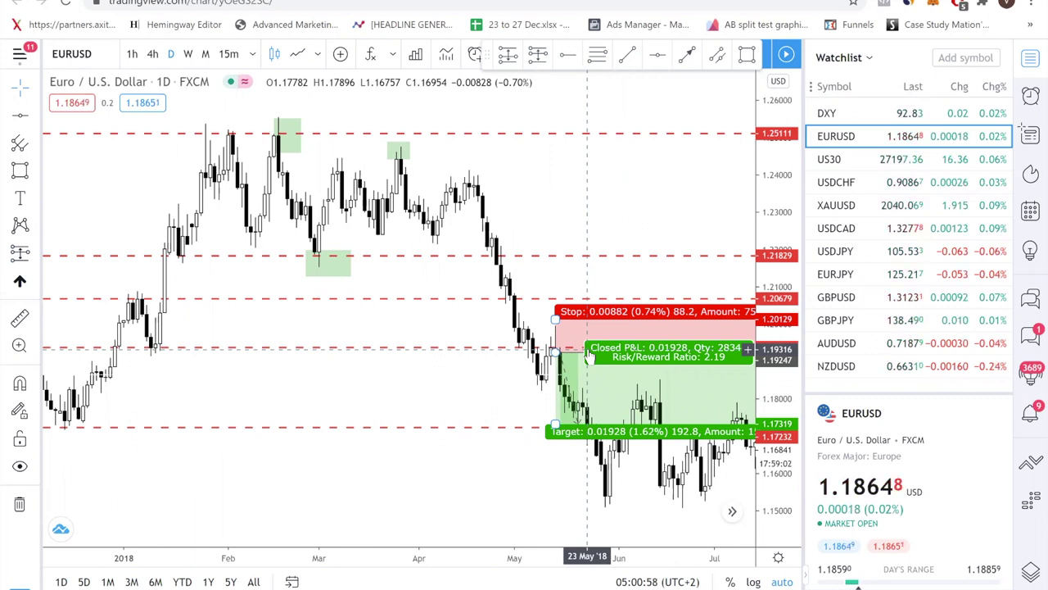
- Delete the short position and remove all remaining drawings from the EURUSD chart
click(573, 392)
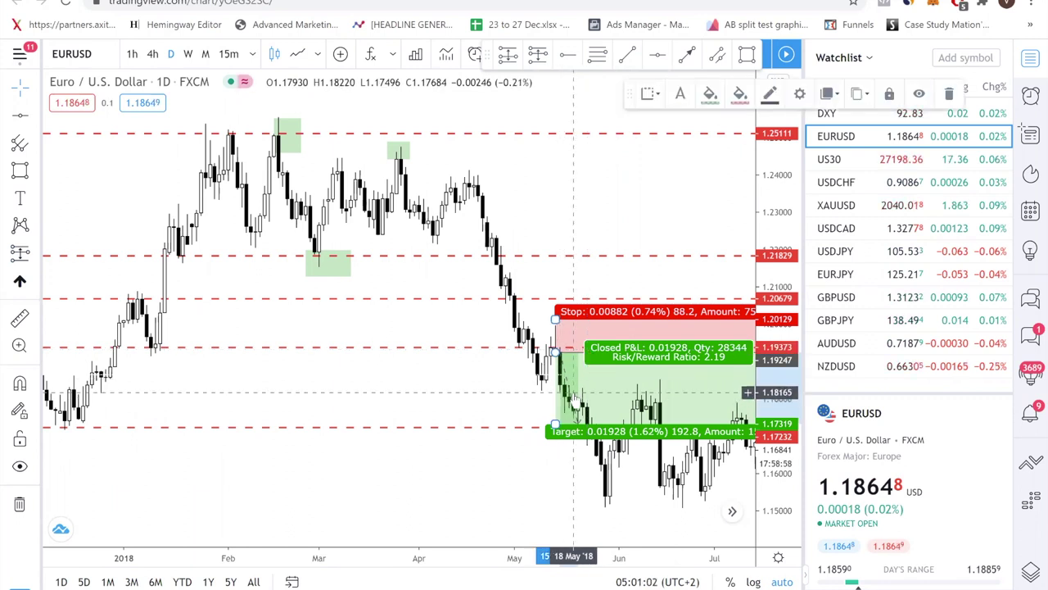
key(Delete)
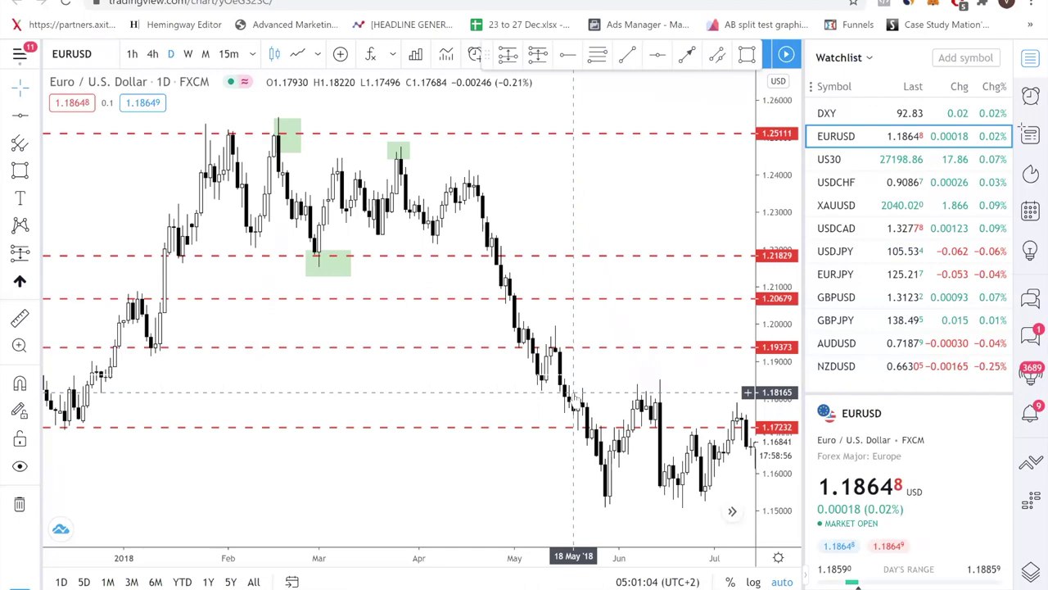
scroll(501, 389, right, 5)
right_click(508, 392)
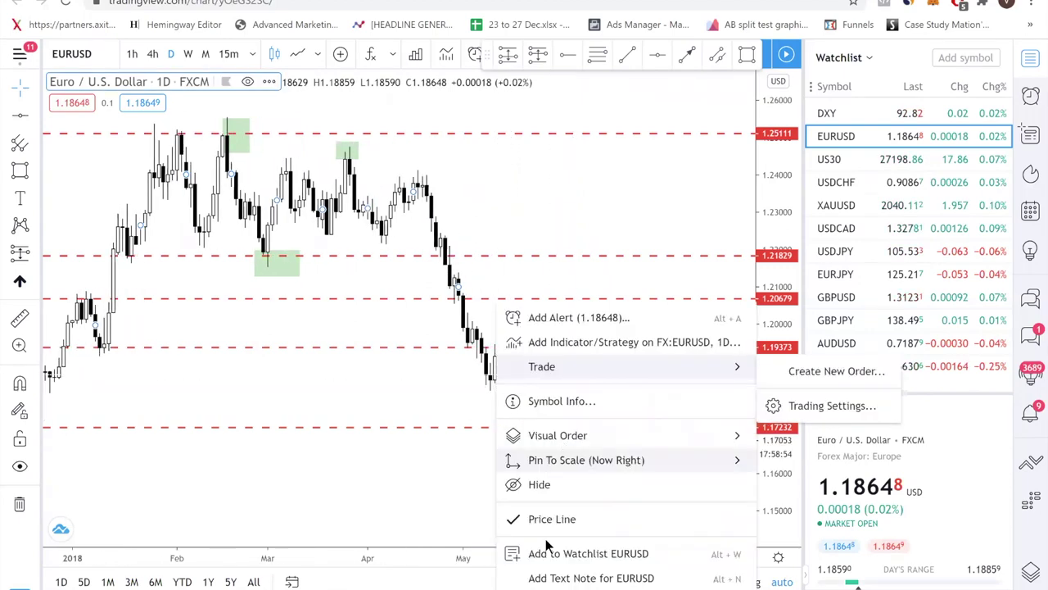
click(425, 398)
right_click(425, 401)
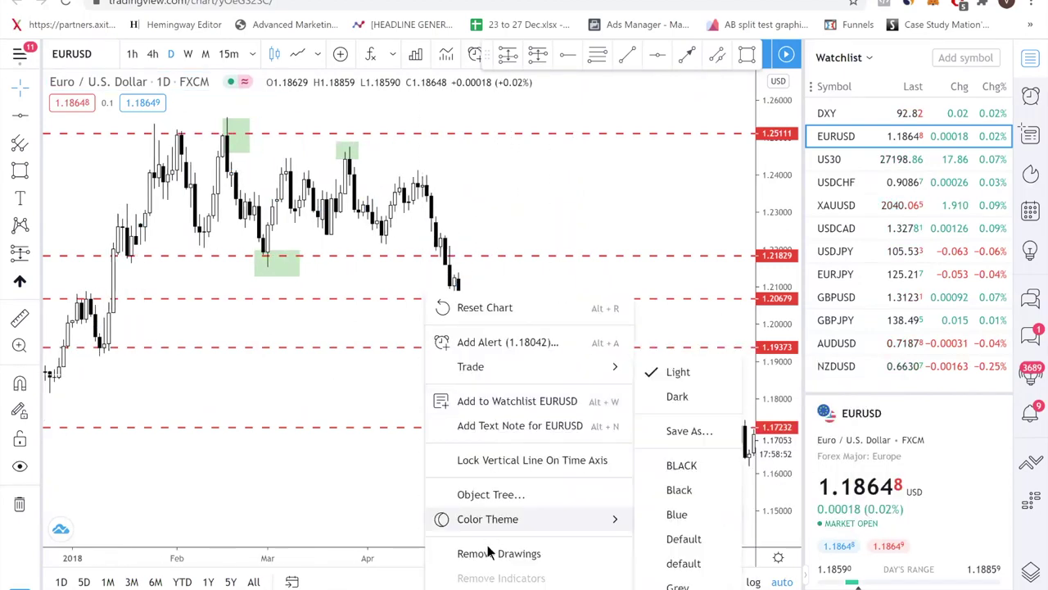
click(490, 552)
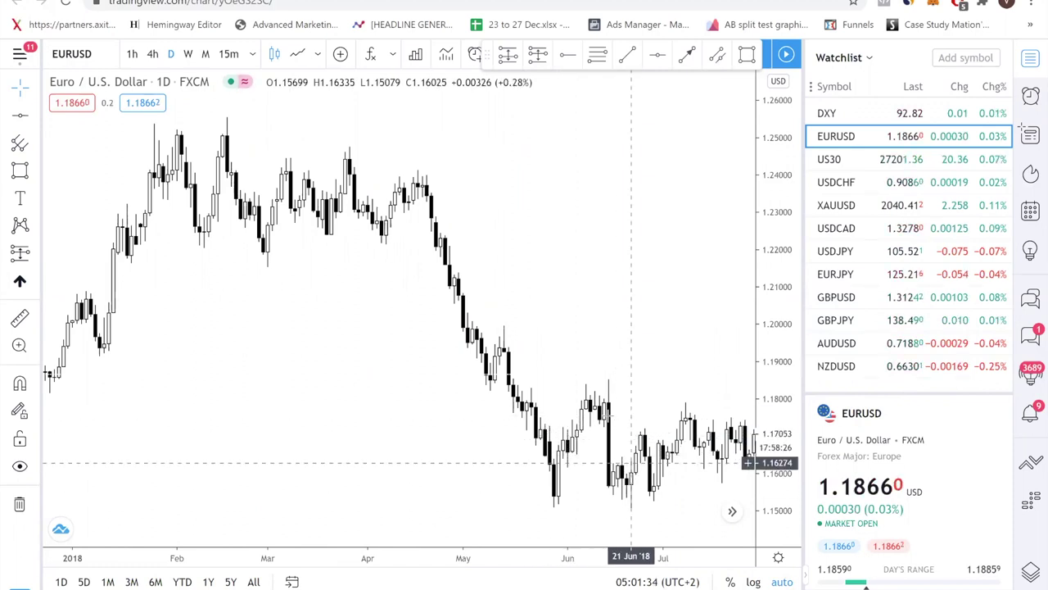
- Highlight the May to July 2018 range with a green rectangle from about 1.18576 to 1.15021, and delete it
click(20, 169)
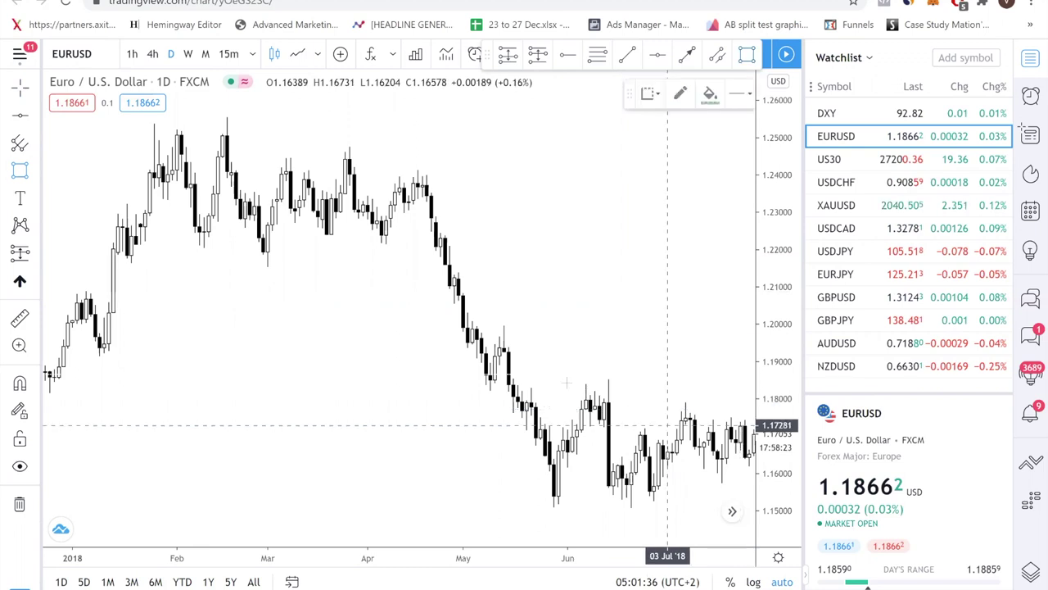
mouse_move(494, 377)
mouse_down()
mouse_move(683, 443)
mouse_move(726, 480)
mouse_move(742, 521)
mouse_up()
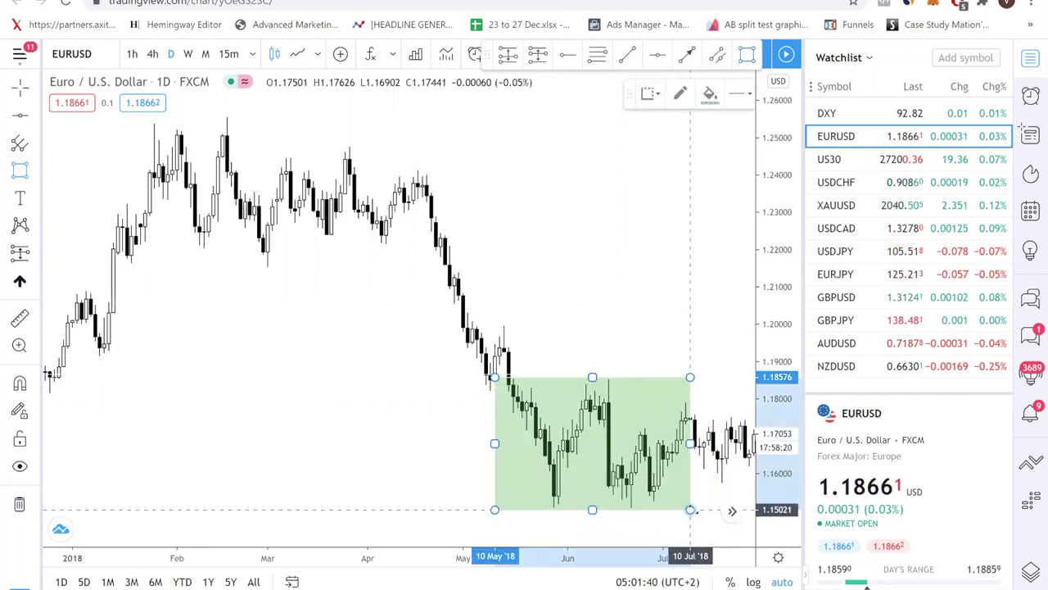
key(Delete)
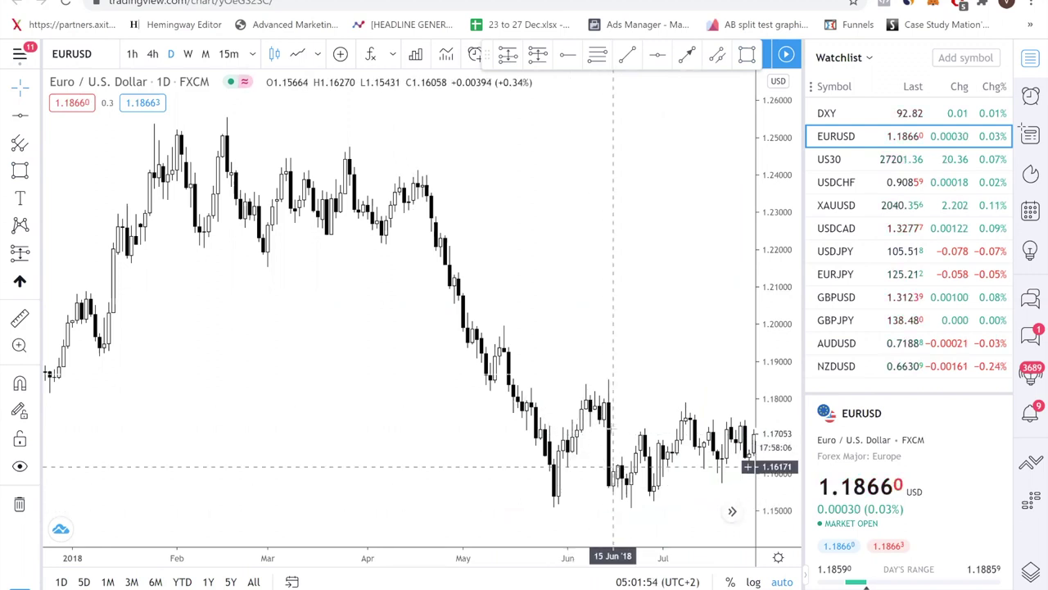
- Draw red dashed horizontal lines at 1.17959 near the June 2018 highs and at 1.15391 near the May and June lows
click(22, 170)
click(21, 116)
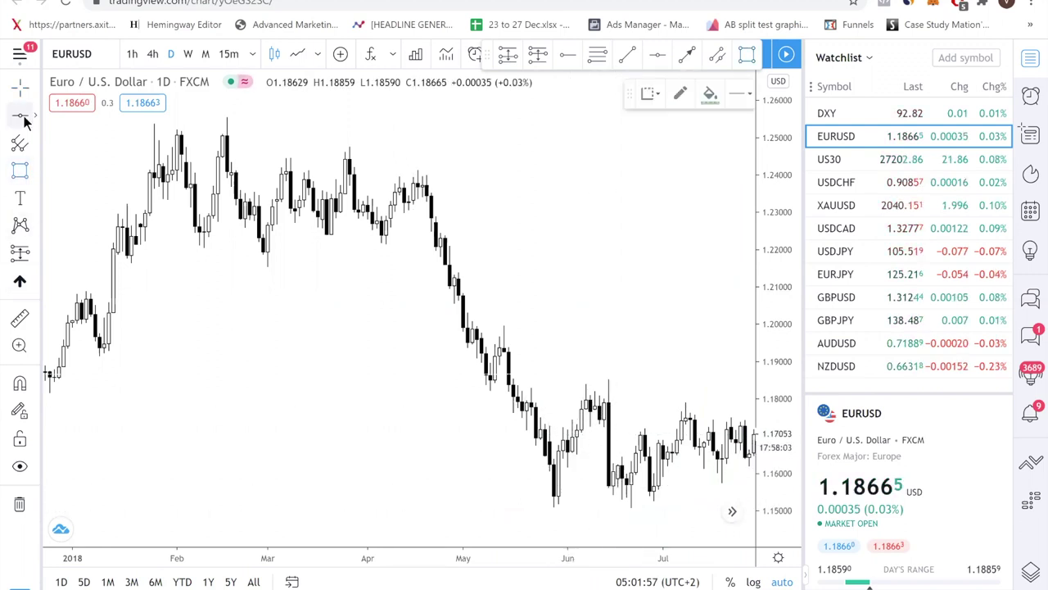
click(590, 402)
scroll(651, 383, down, 2)
scroll(651, 383, down, 2)
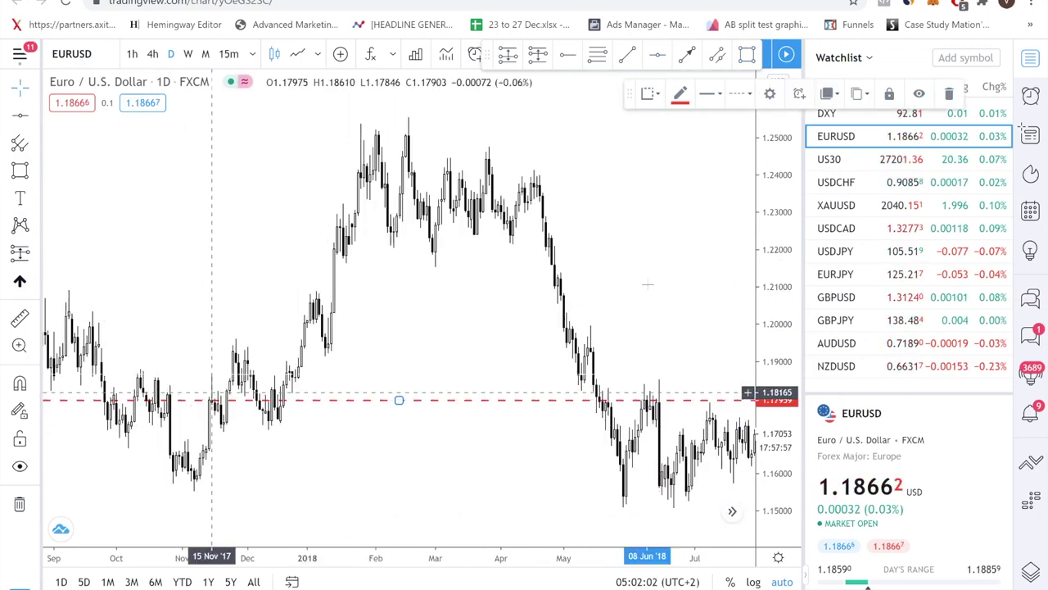
click(20, 116)
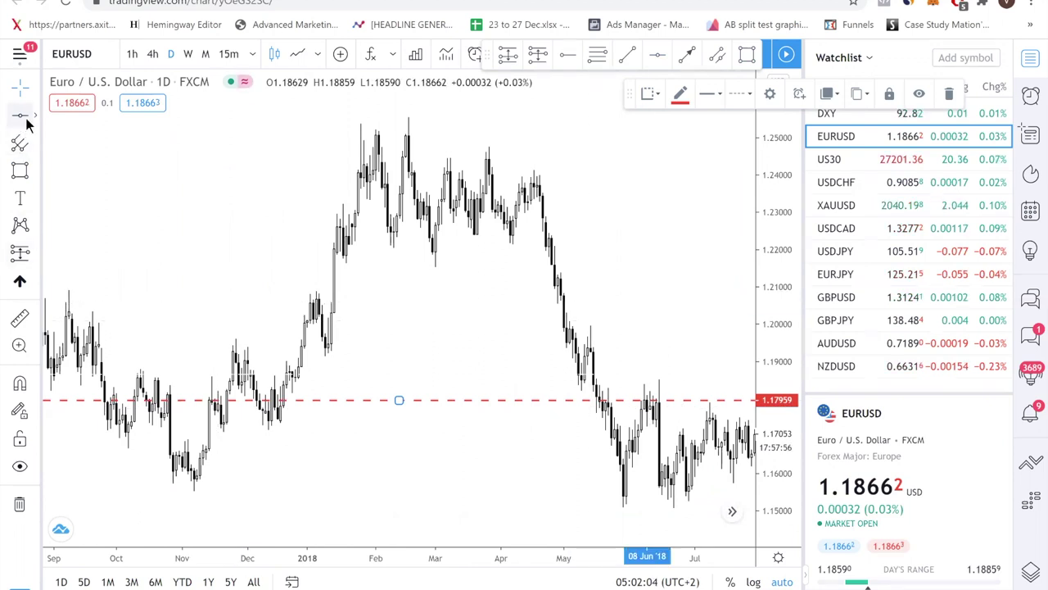
click(581, 495)
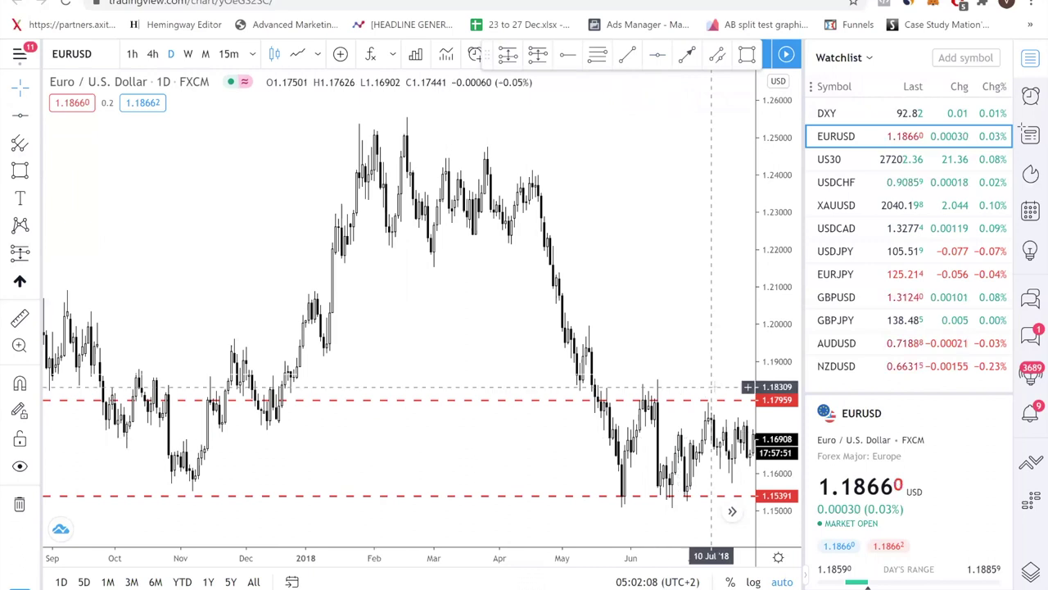
- Move the upper red dashed line near the June 2018 highs to 1.17980
click(701, 401)
drag(701, 403, 707, 418)
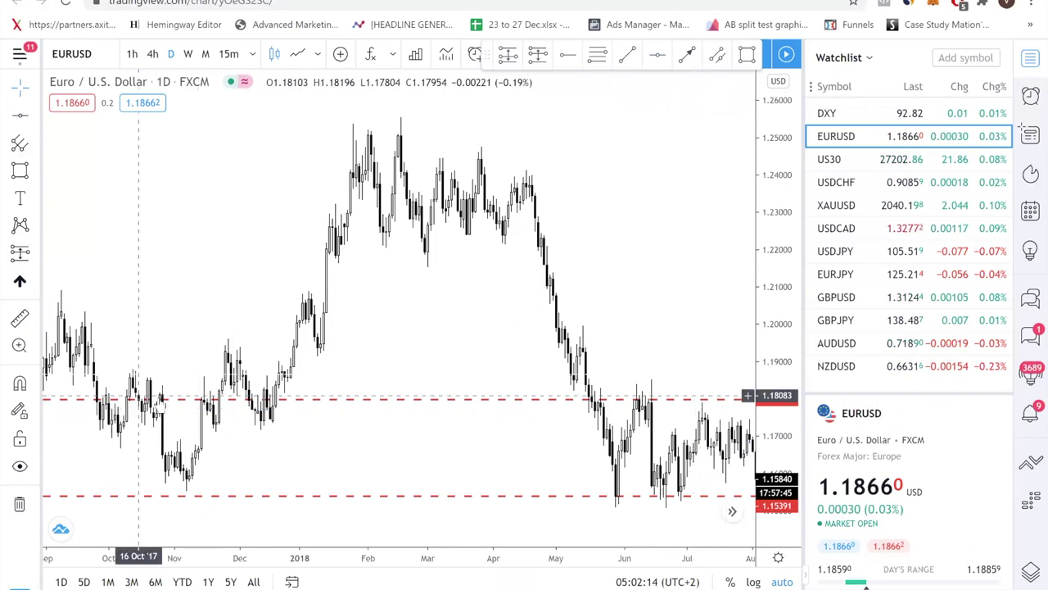
drag(323, 399, 311, 402)
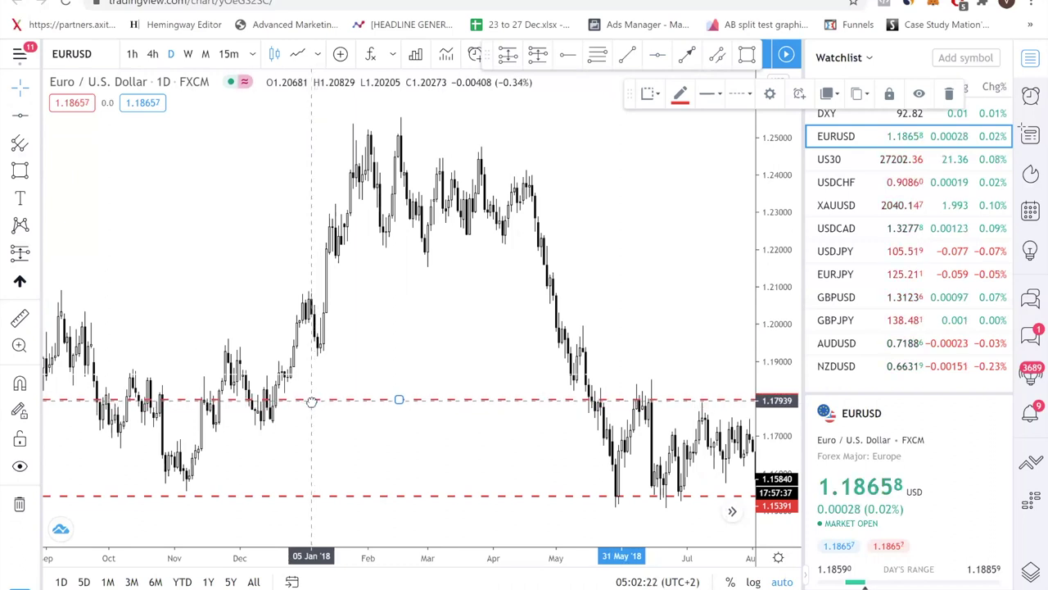
click(526, 268)
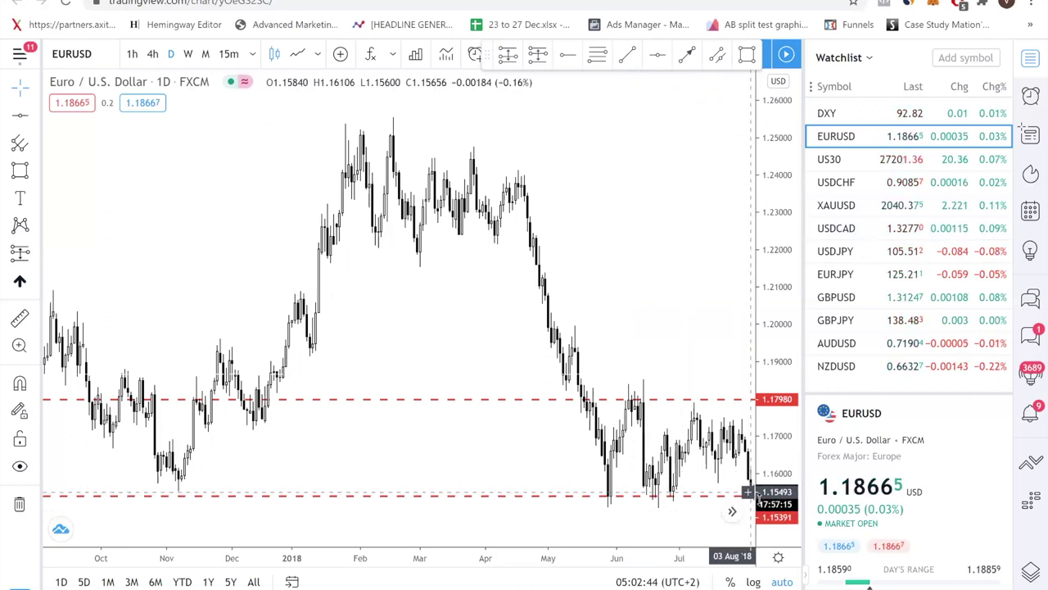
click(19, 252)
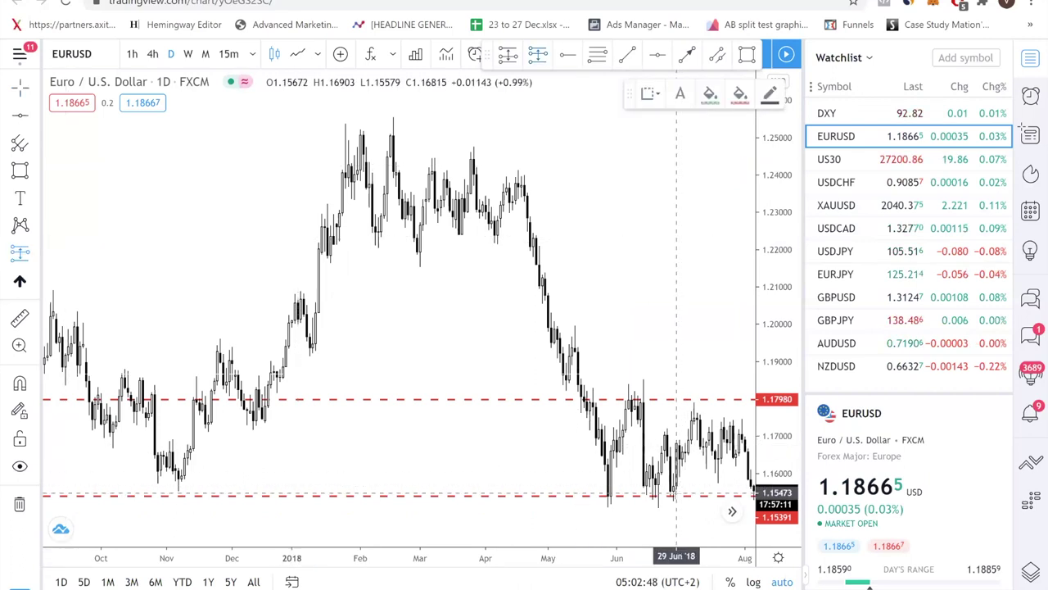
click(674, 491)
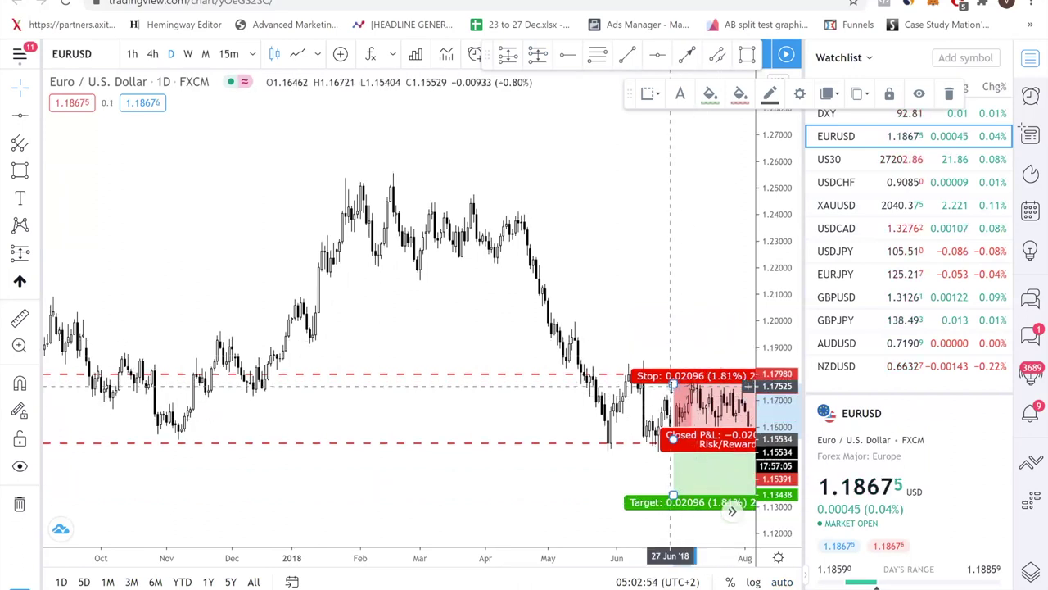
key(Delete)
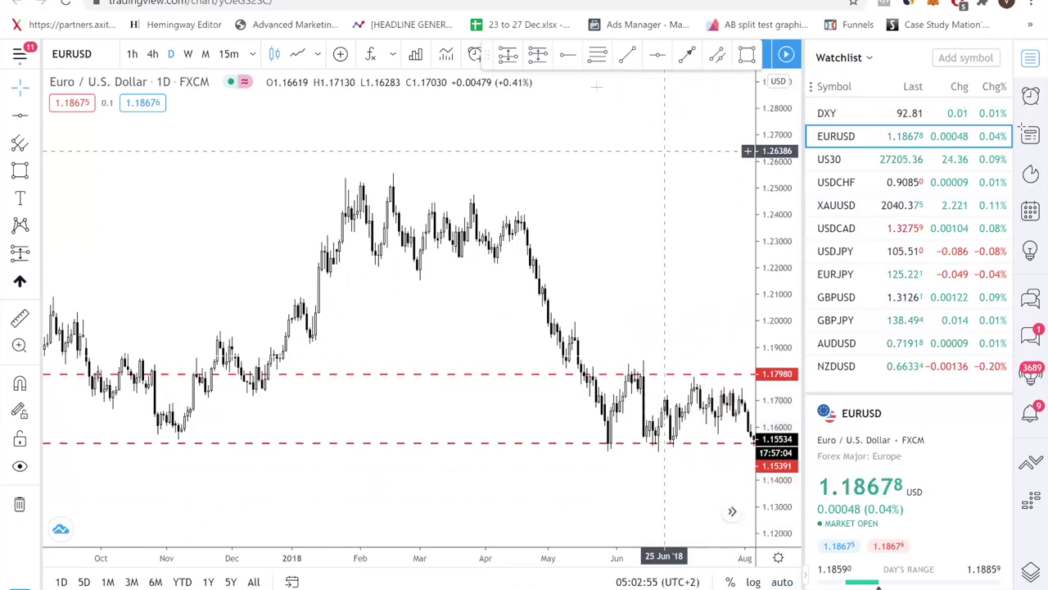
- Place a long position near the lower red line around early July 2018, with entry 1.15476, stop 1.14870 and target 1.17843
click(506, 62)
click(640, 440)
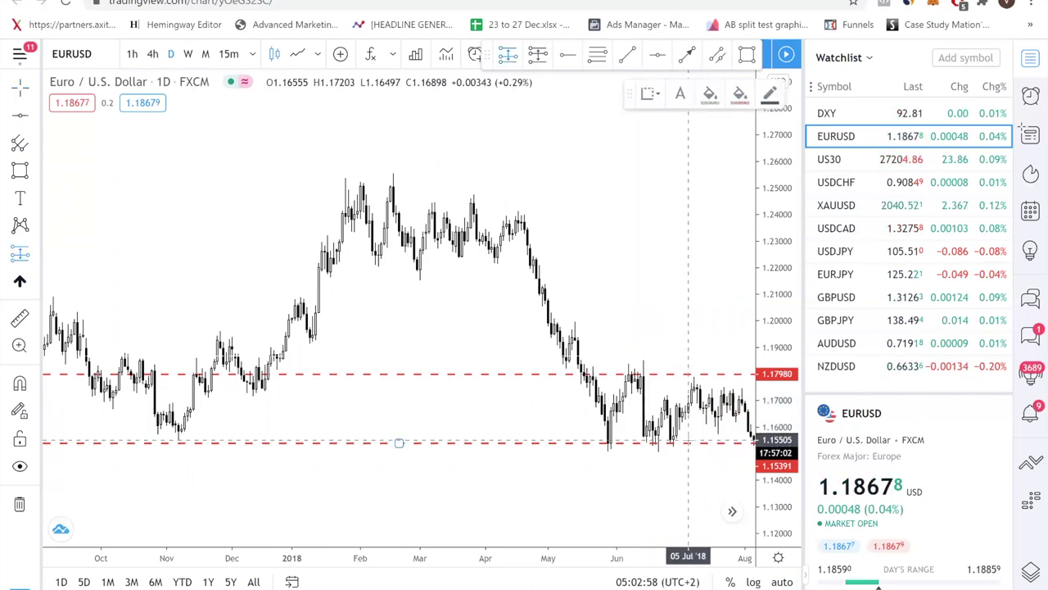
click(687, 442)
drag(683, 457, 679, 456)
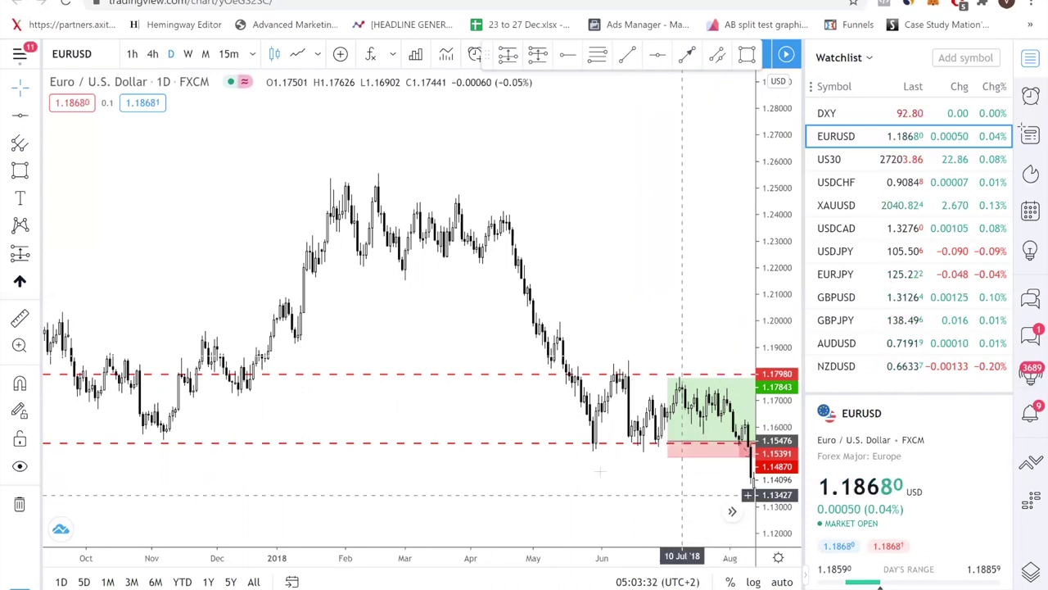
- Remove the long position and both red dashed lines by clearing all drawings from the chart
scroll(540, 454, down, 5)
drag(580, 404, 568, 351)
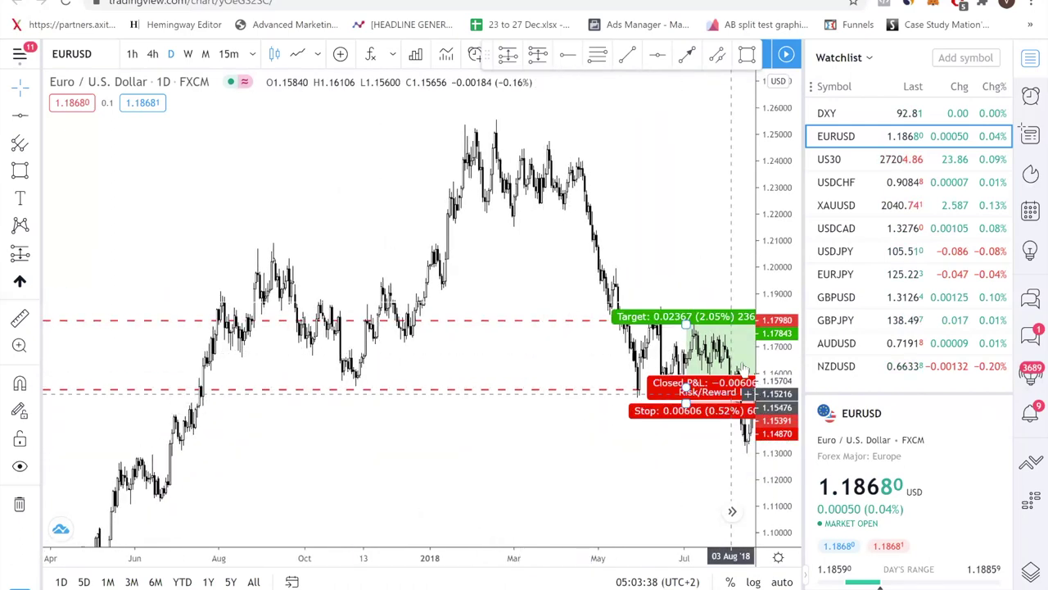
scroll(706, 398, up, 1)
right_click(661, 239)
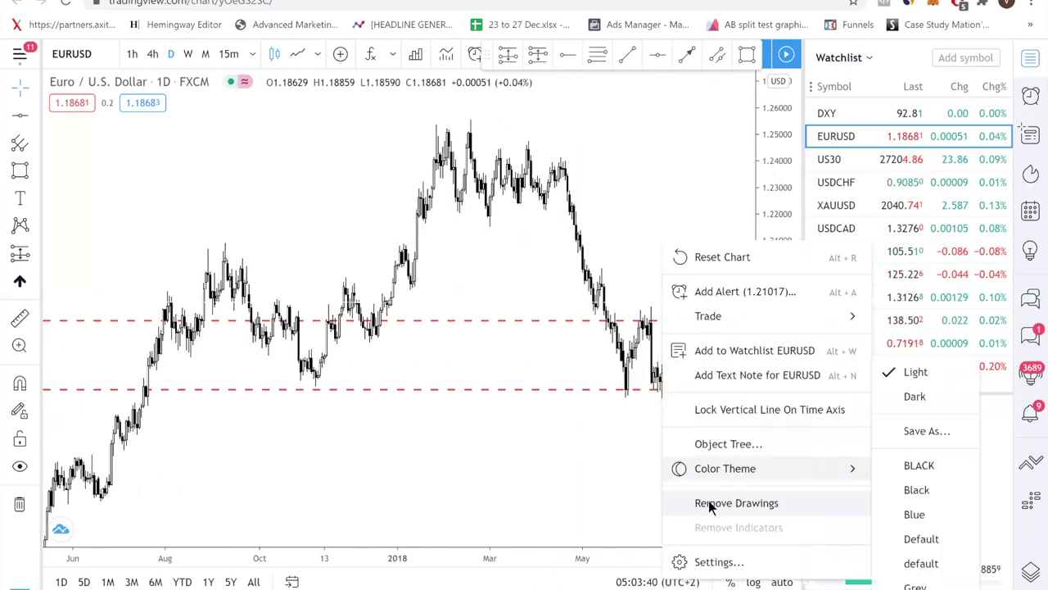
click(709, 502)
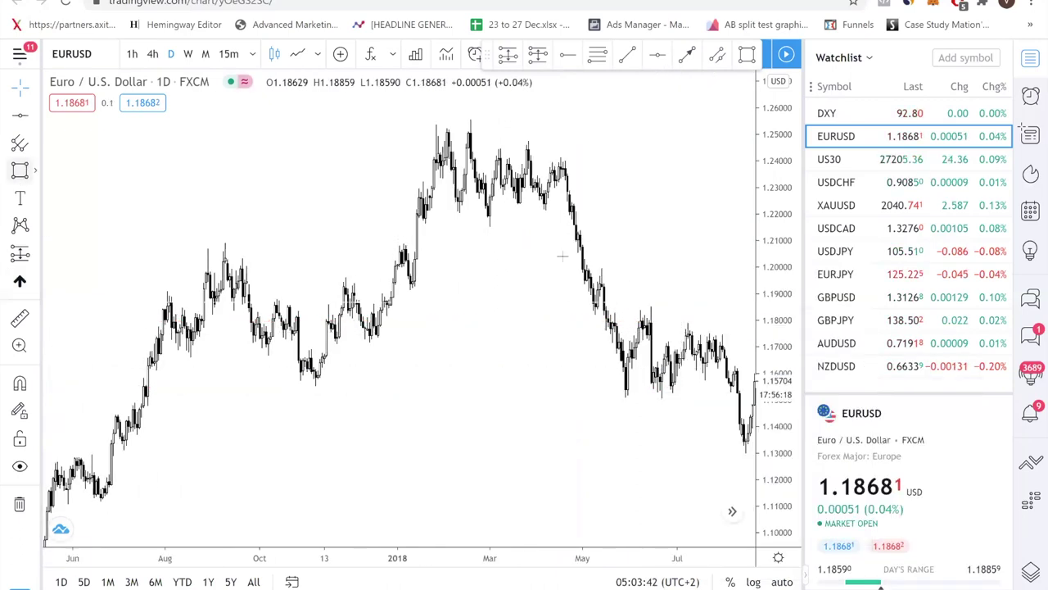
- Mark the early-May 2018 low, mid-May high, late-May low and mid-June lower high with one small green rectangle each
click(582, 307)
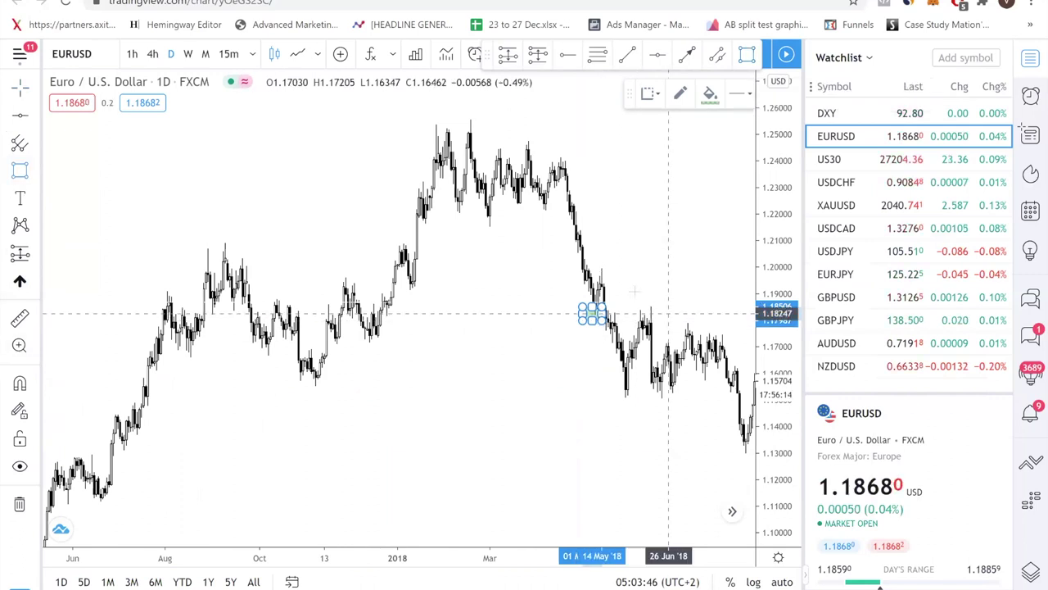
click(596, 263)
click(616, 276)
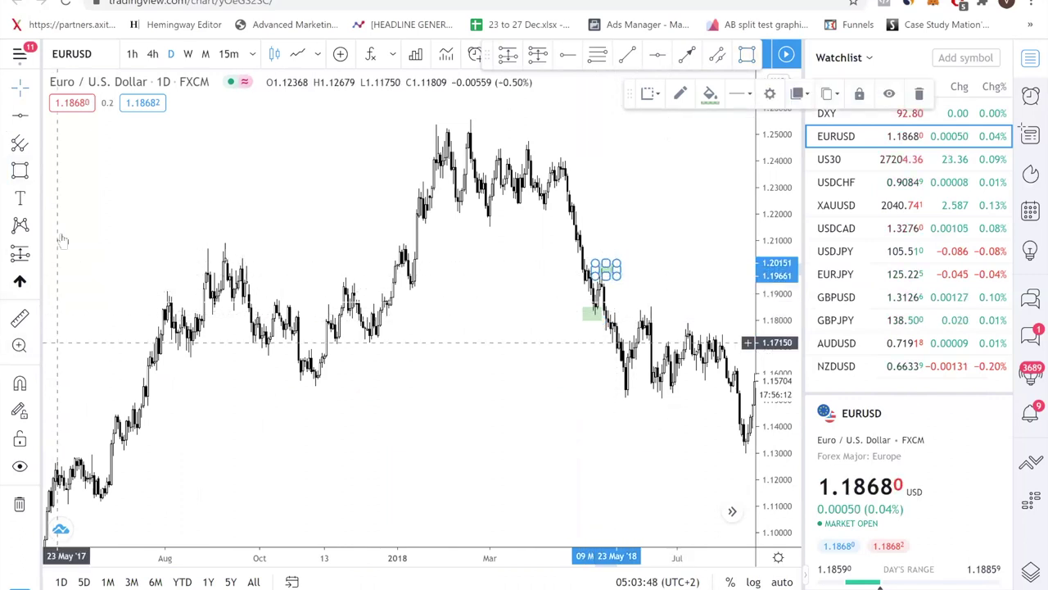
click(18, 172)
drag(616, 379, 643, 401)
click(20, 170)
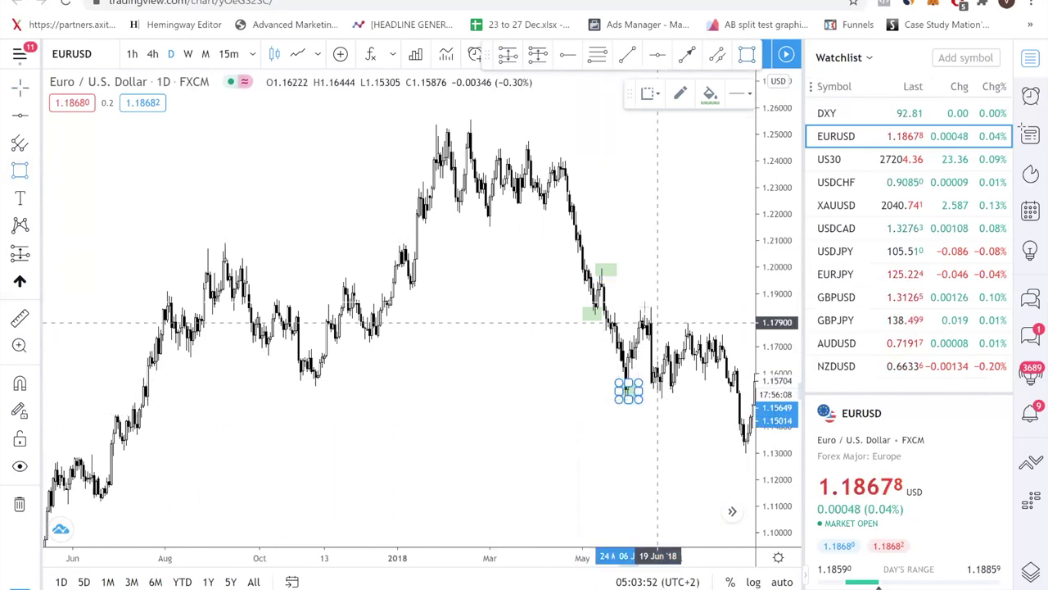
drag(640, 304, 672, 324)
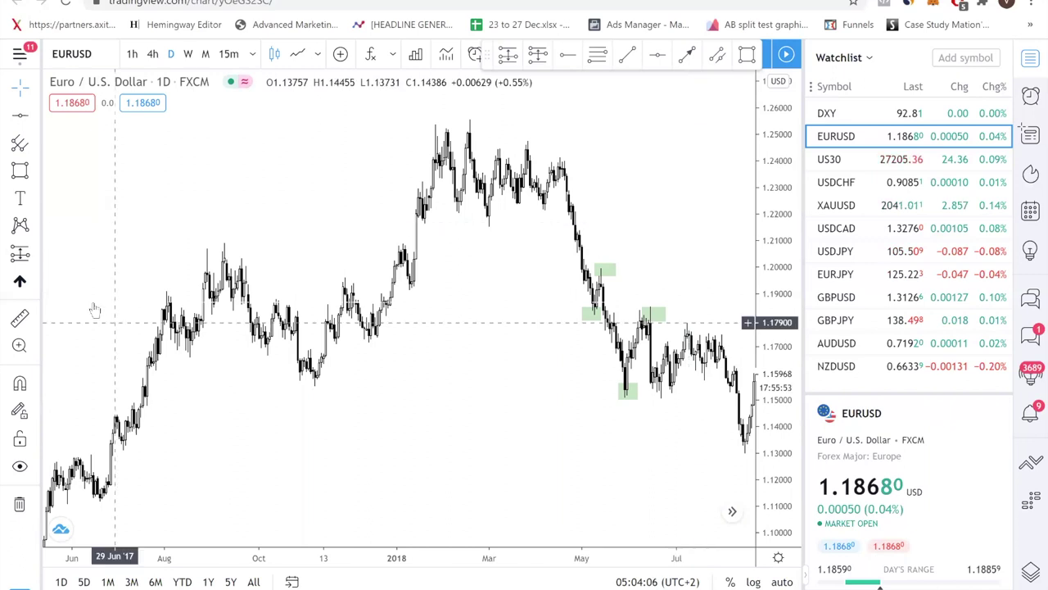
- Plot three red dashed horizontal lines at 1.17034, 1.15505 and 1.13398 across the swing levels
click(19, 115)
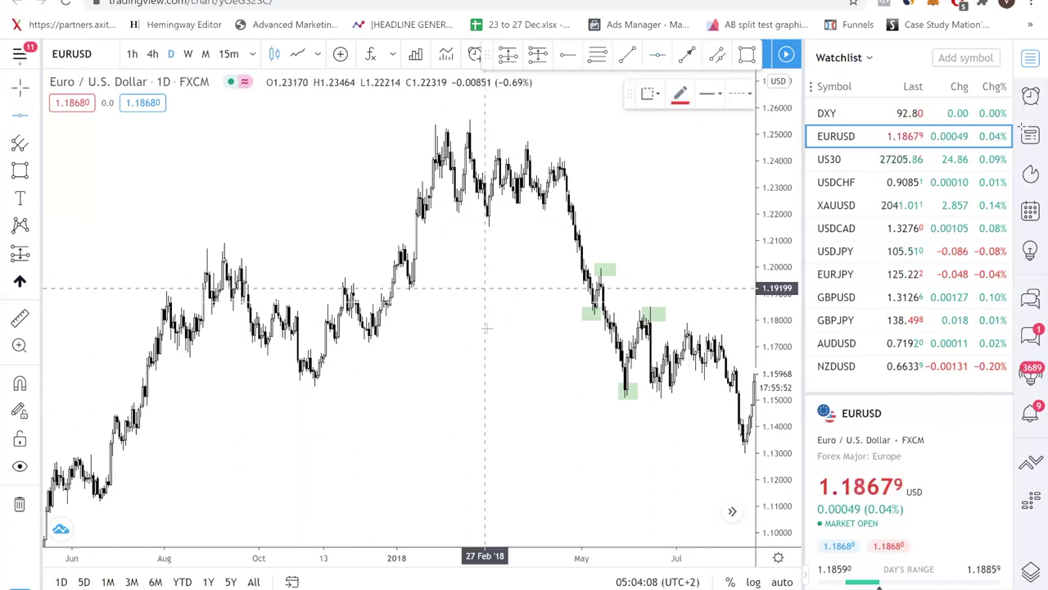
click(504, 391)
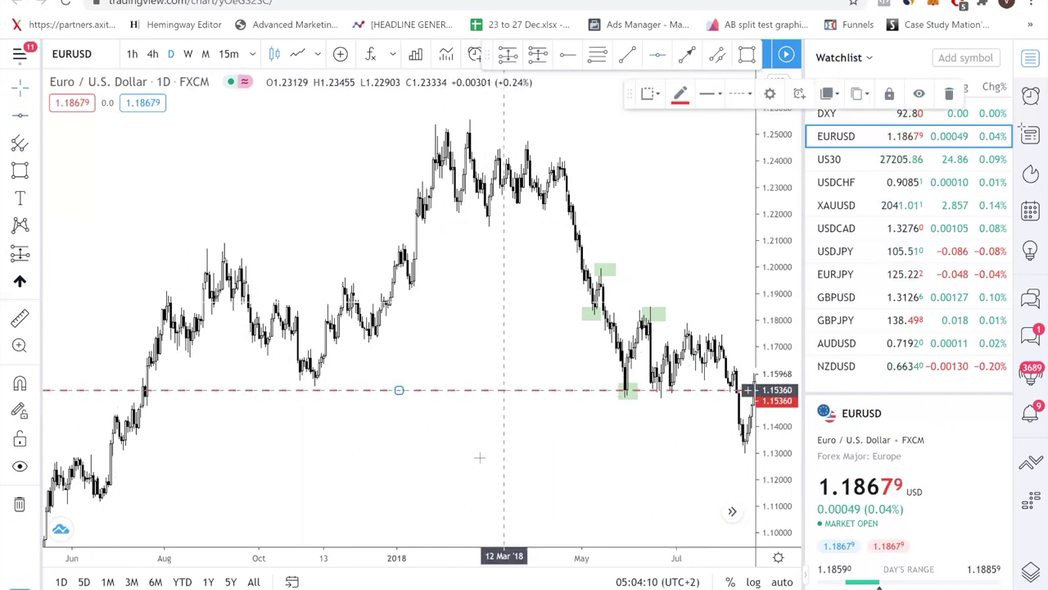
click(24, 119)
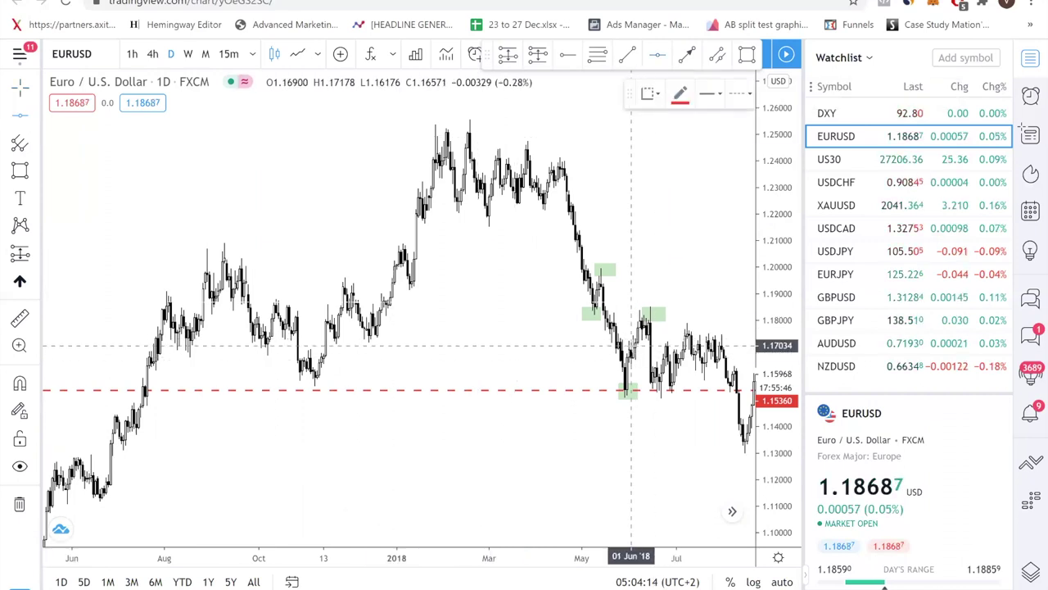
click(630, 346)
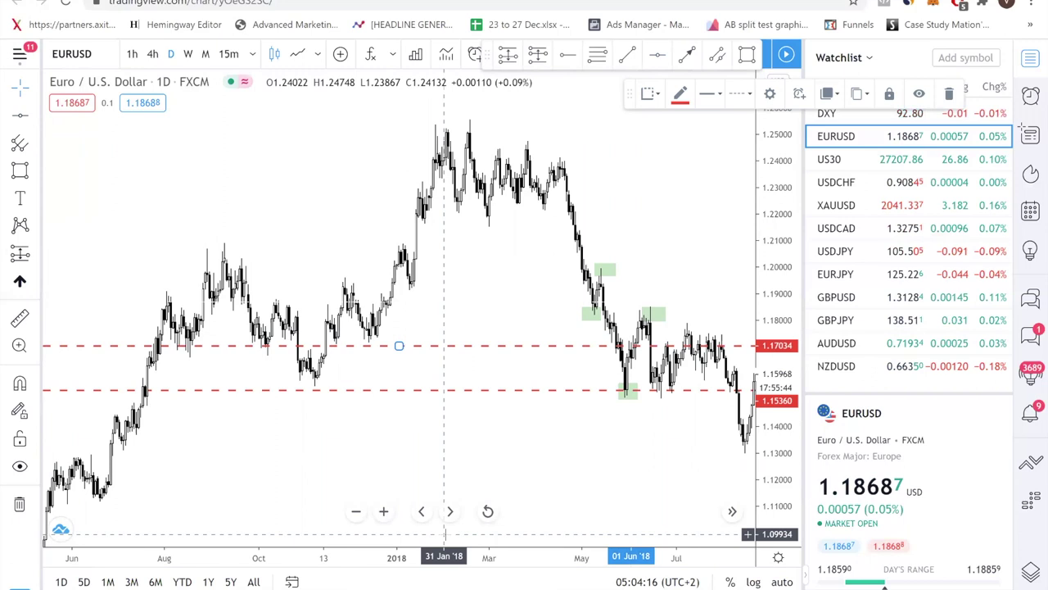
click(566, 392)
mouse_move(567, 398)
mouse_down()
mouse_move(569, 378)
mouse_move(567, 389)
mouse_up()
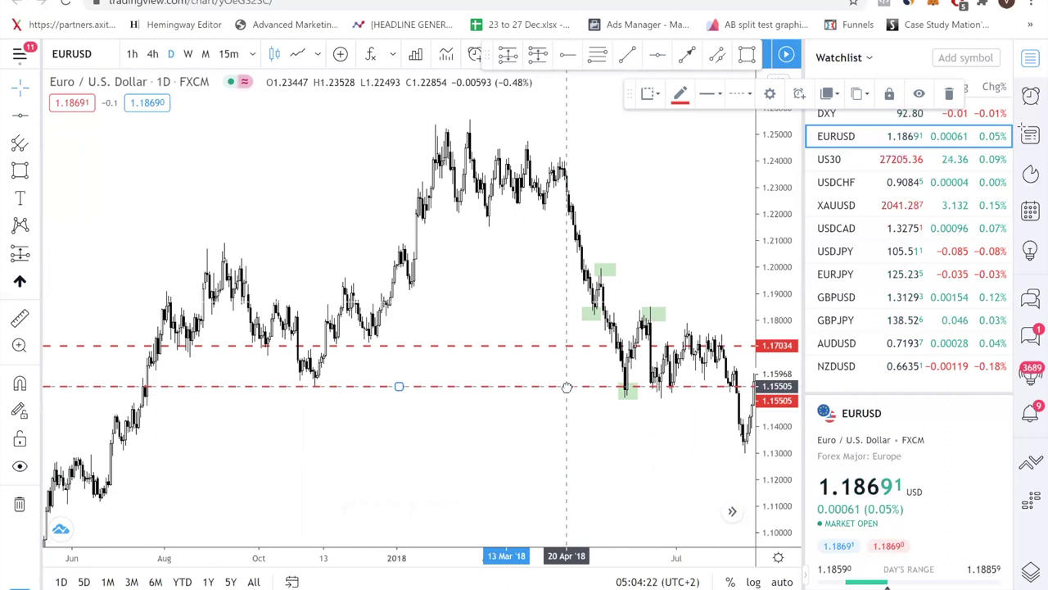
click(561, 450)
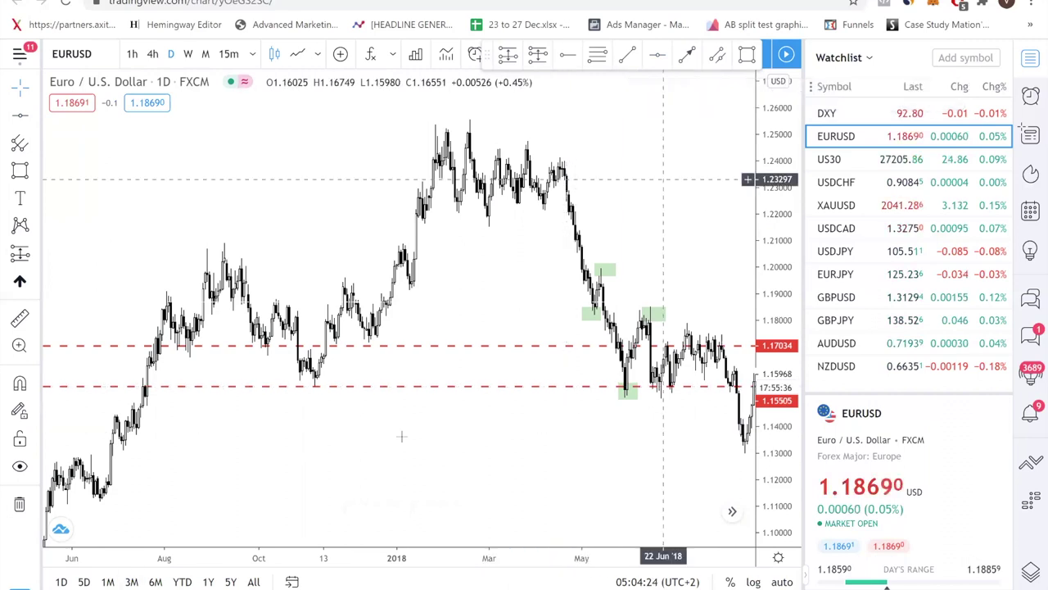
key(alt+h)
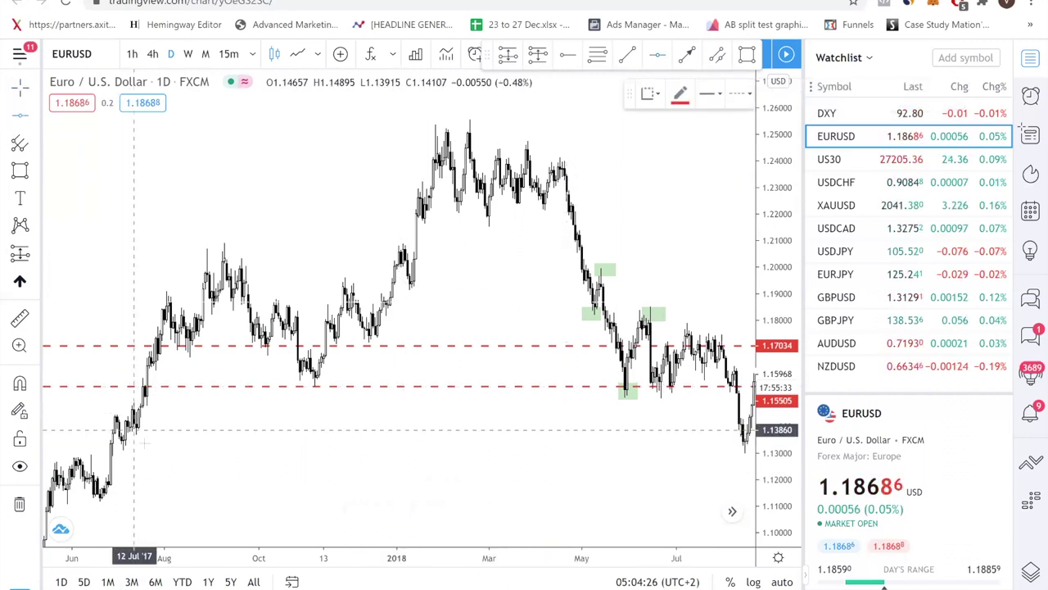
click(146, 442)
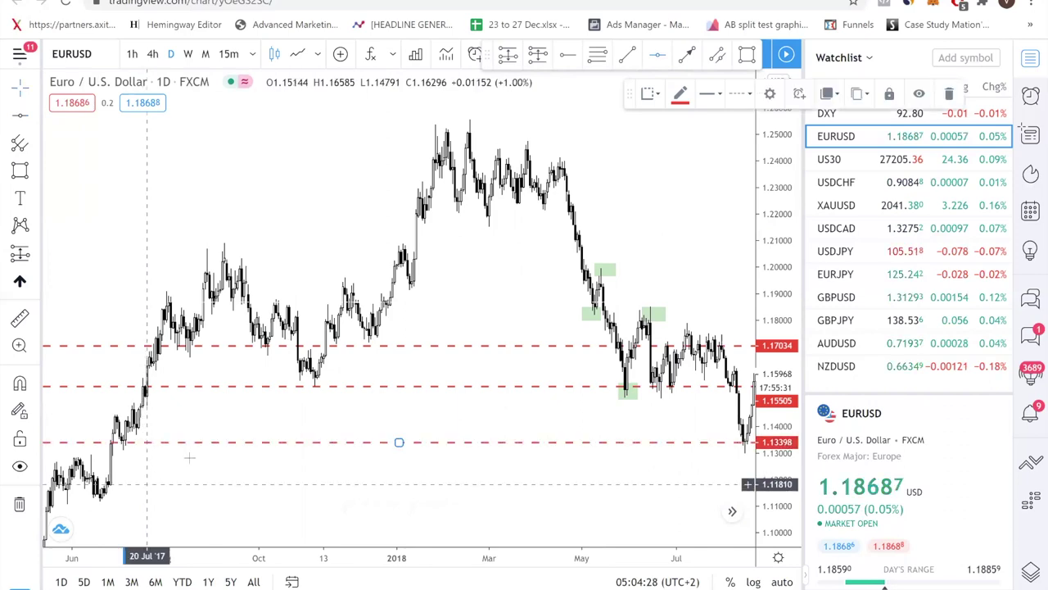
- Place a short position below the middle red line around mid-July 2018, with entry 1.15332, stop 1.16371 and target 1.13571
scroll(176, 460, down, 2)
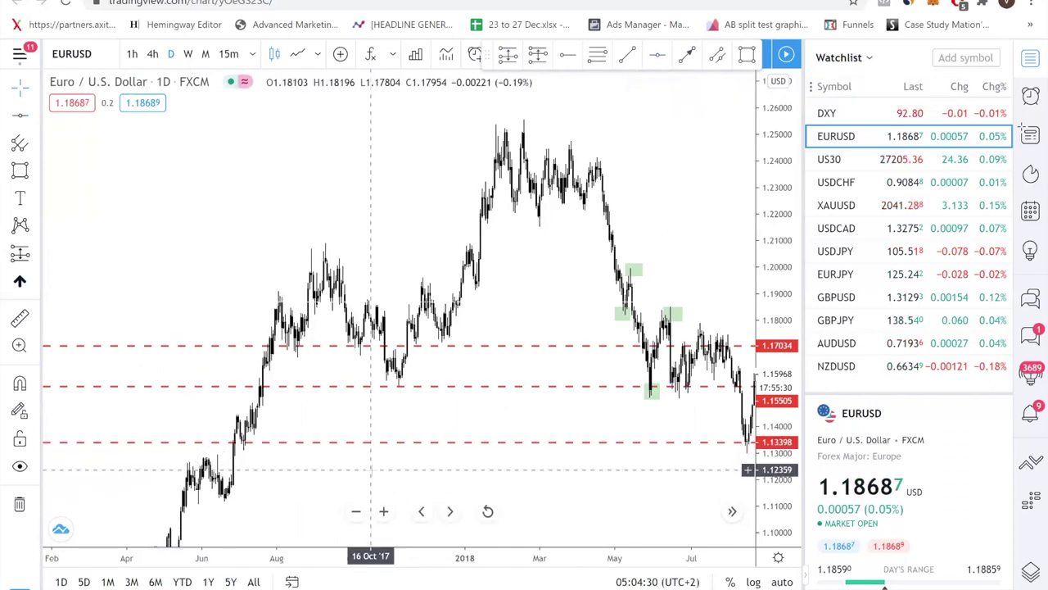
scroll(372, 458, up, 2)
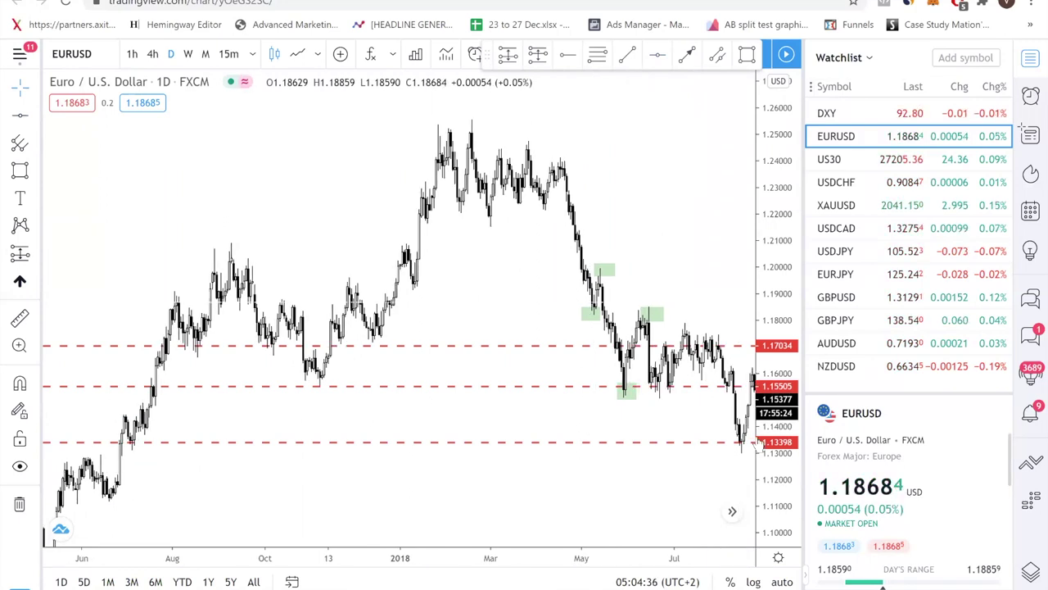
scroll(758, 433, up, 1)
scroll(747, 430, down, 2)
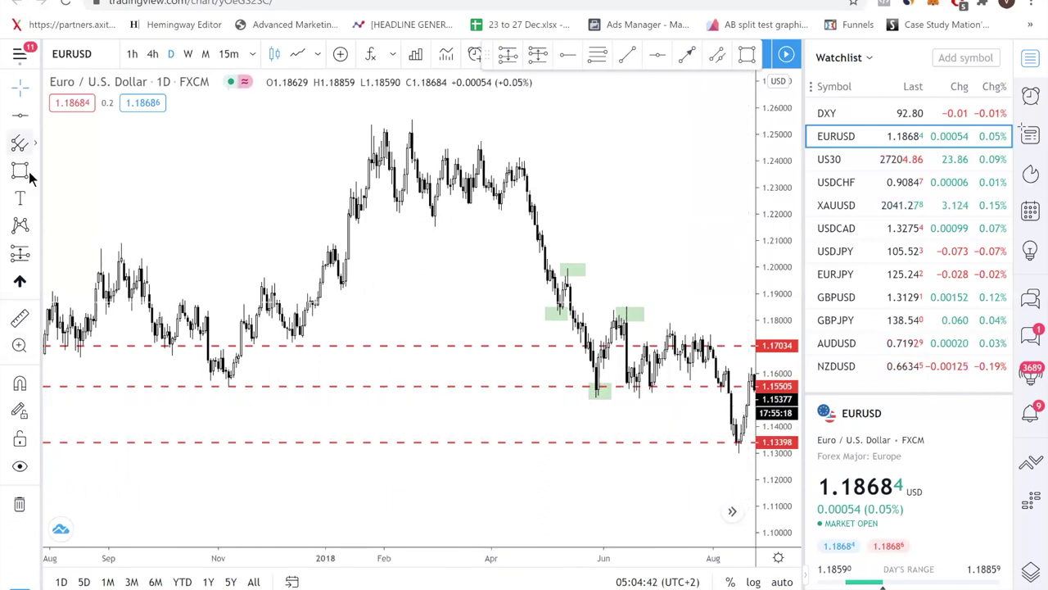
click(36, 256)
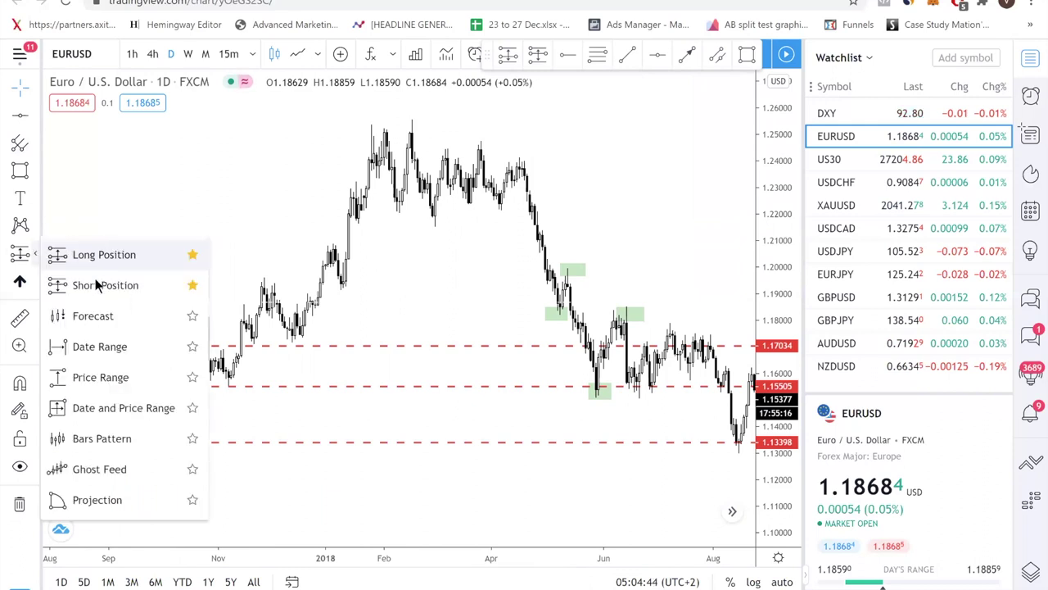
click(96, 284)
click(685, 391)
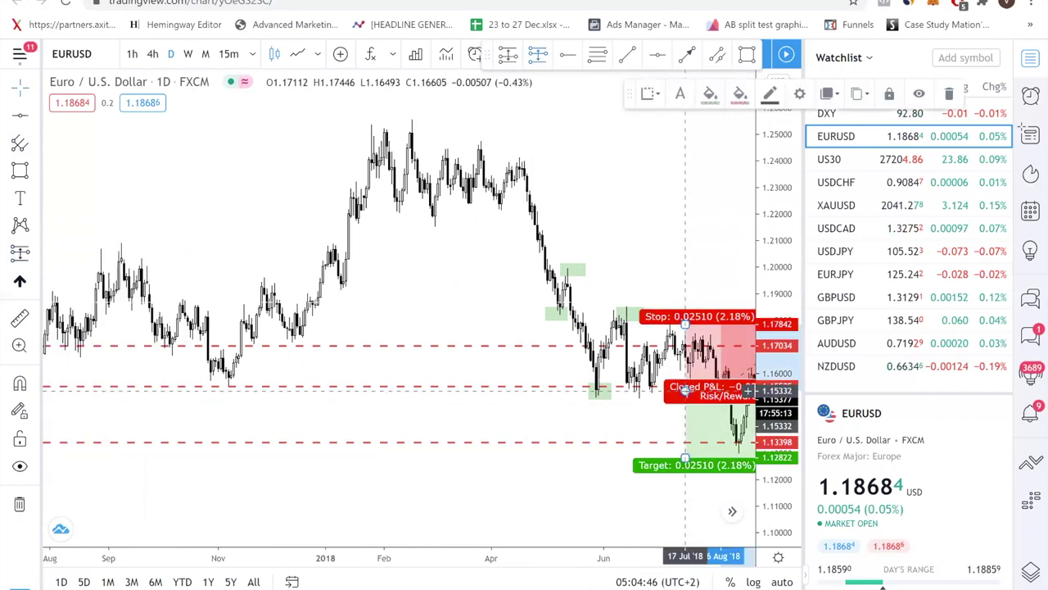
drag(685, 323, 688, 363)
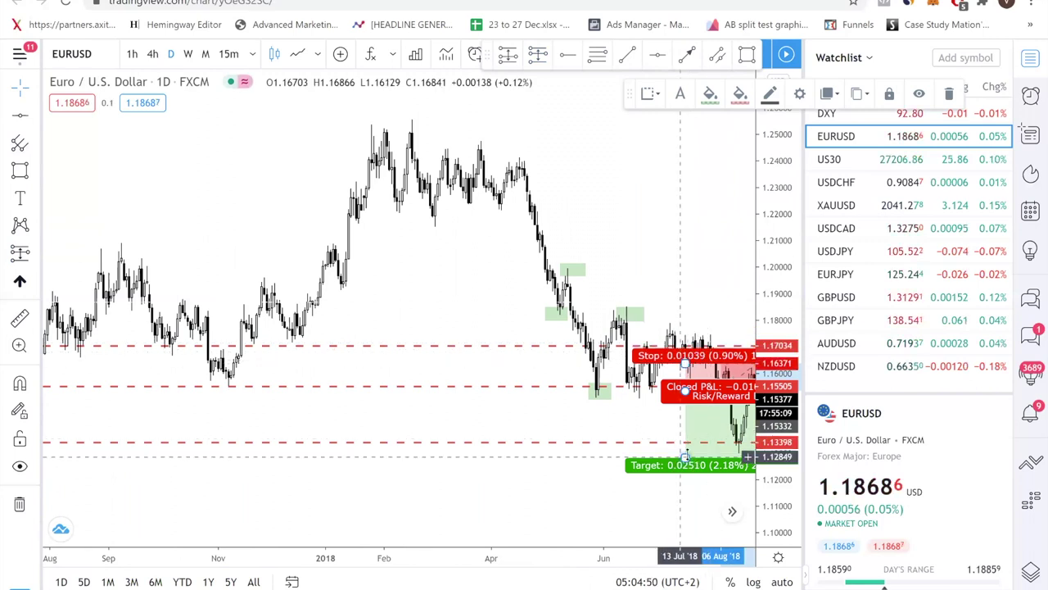
drag(686, 459, 685, 442)
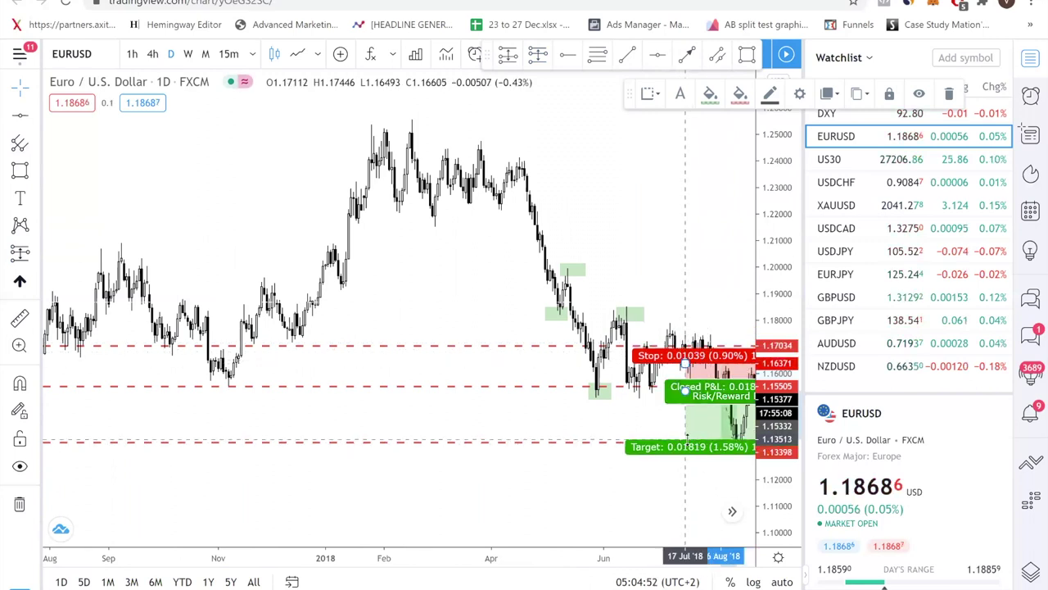
click(631, 506)
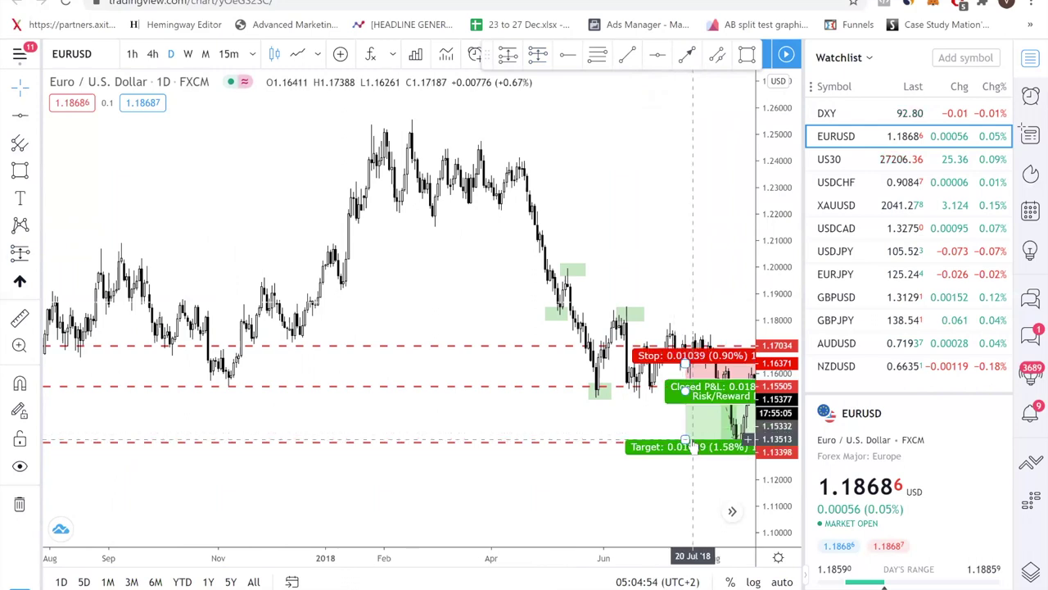
drag(688, 439, 686, 438)
click(649, 470)
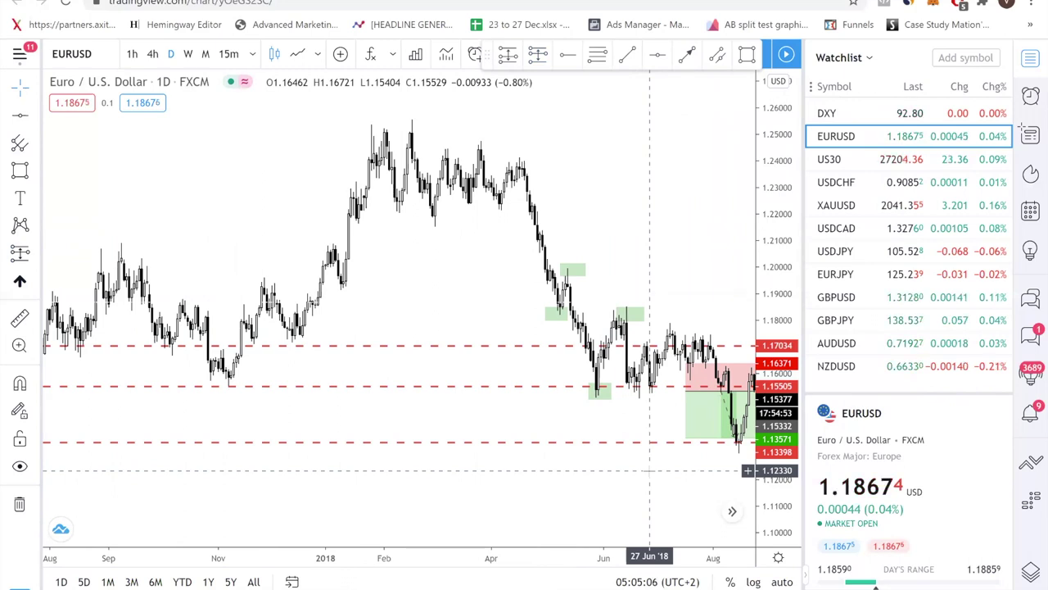
- Step the replay forward and delete the mid-July 2018 short position
scroll(650, 469, right, 2)
key(Right)
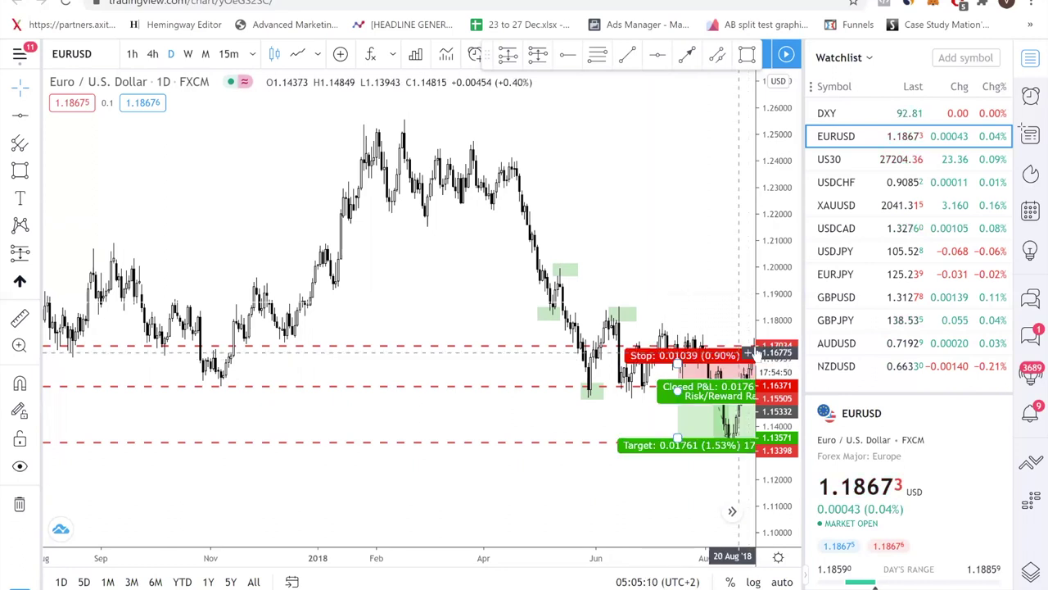
mouse_move(686, 393)
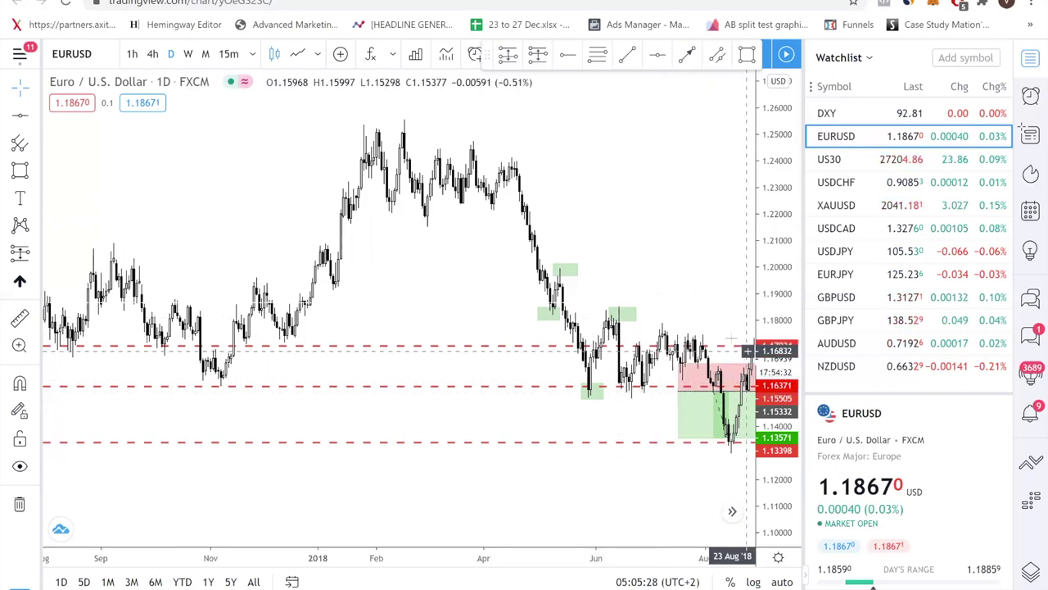
drag(691, 373, 680, 367)
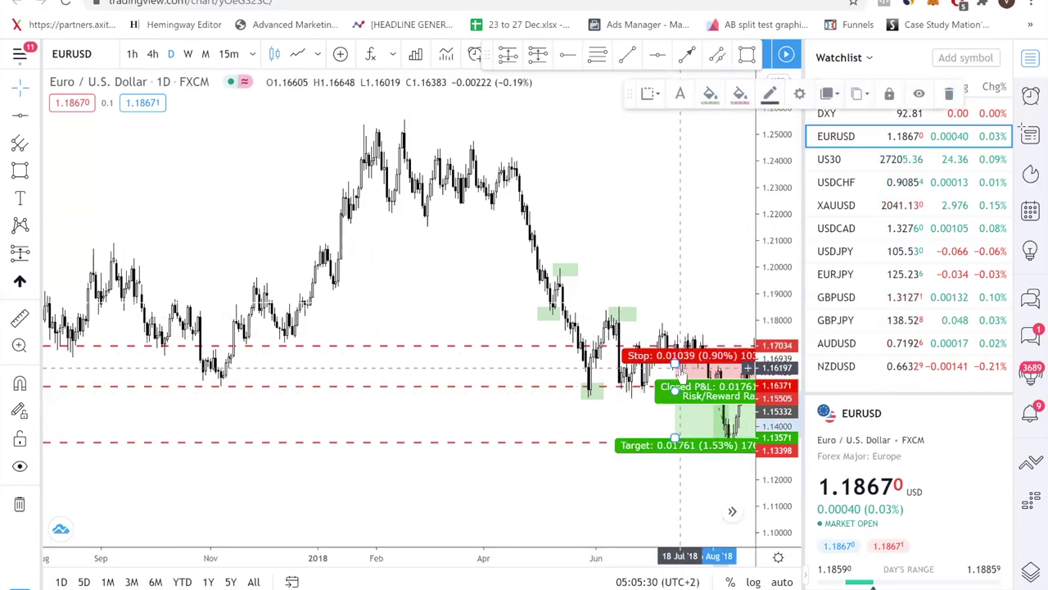
key(Delete)
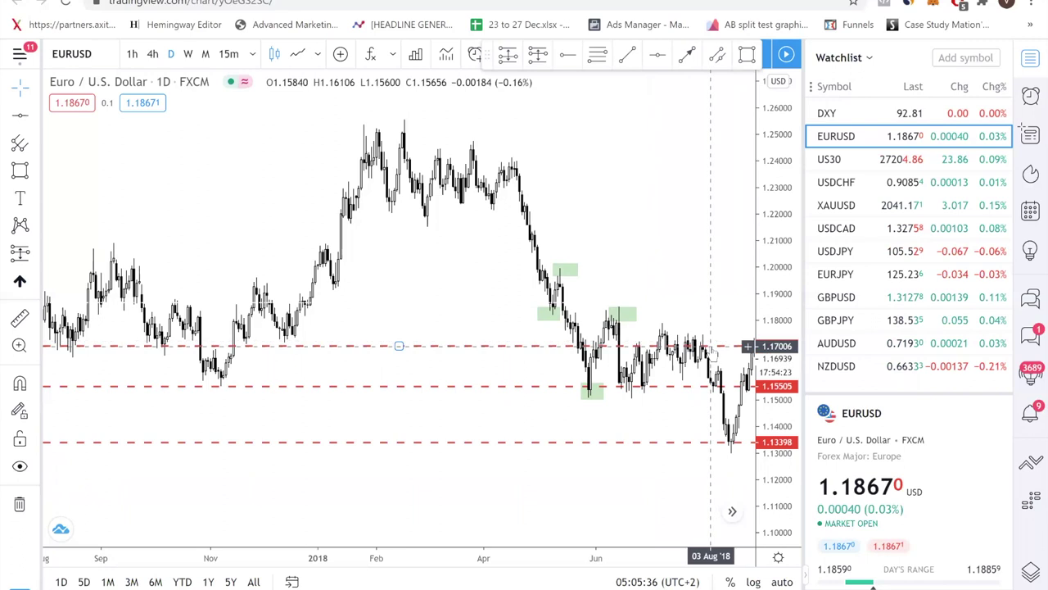
- Move the uppermost red dashed line to 1.17121
click(711, 346)
drag(710, 347, 706, 343)
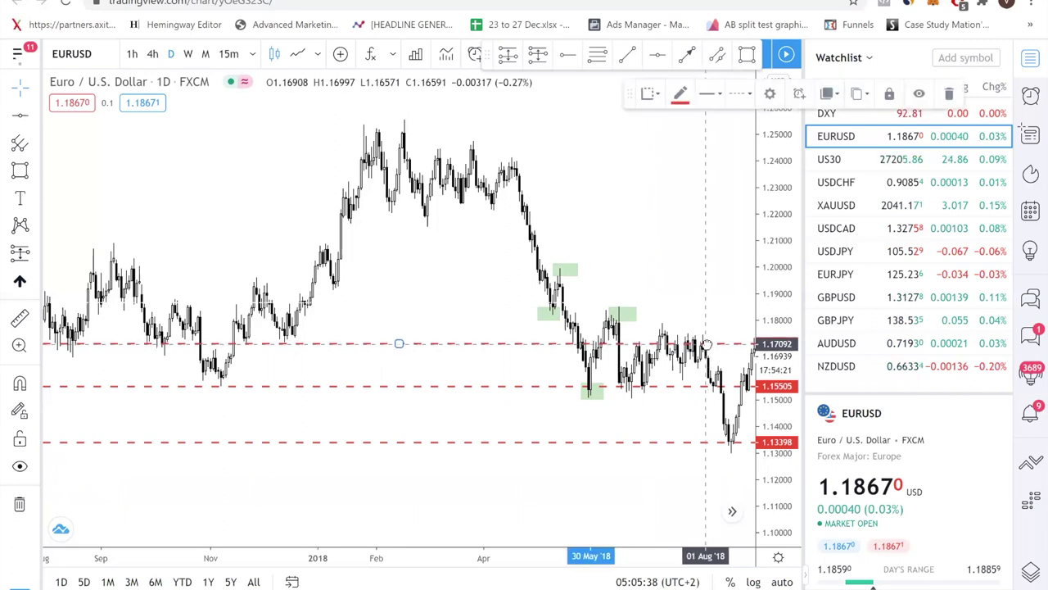
click(732, 284)
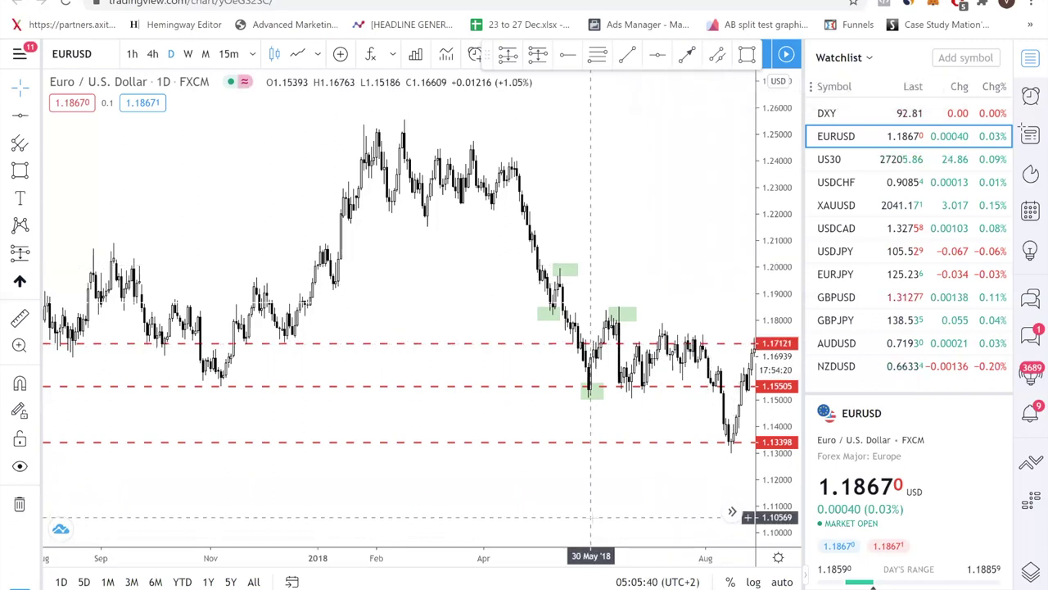
- Advance the replay to mid-September 2018 and mark the 30 August 2018 candle at the upper red line with a down arrow
key(Right)
key(Right)
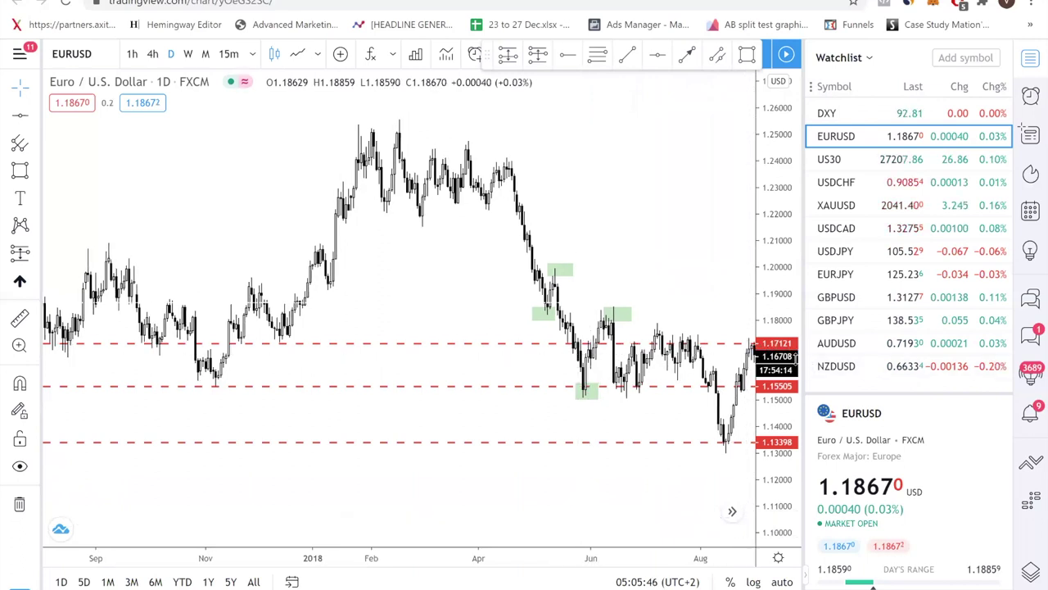
key(Right)
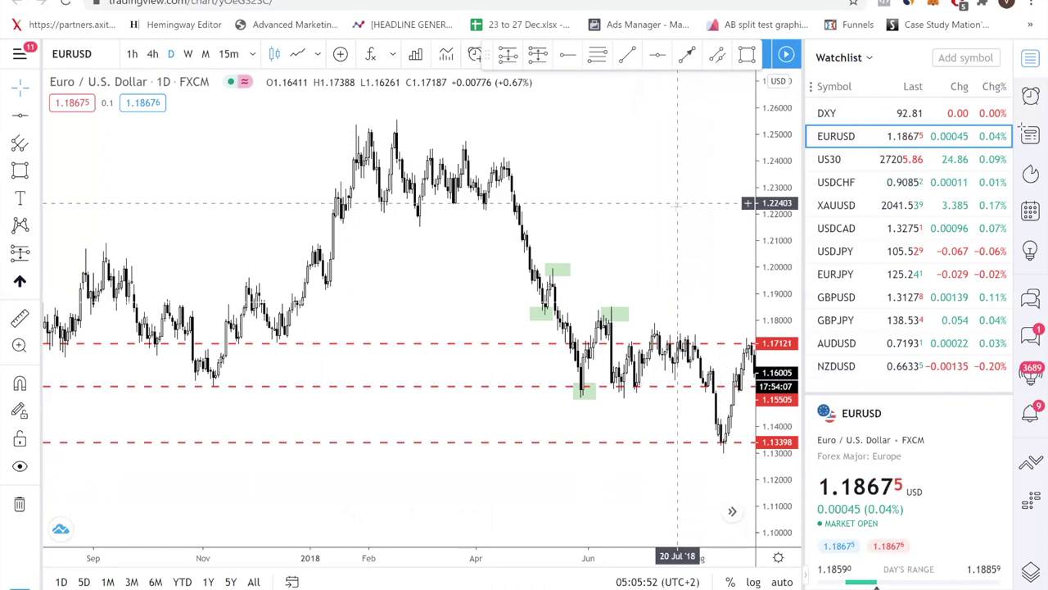
scroll(644, 215, up, 4)
scroll(644, 216, up, 3)
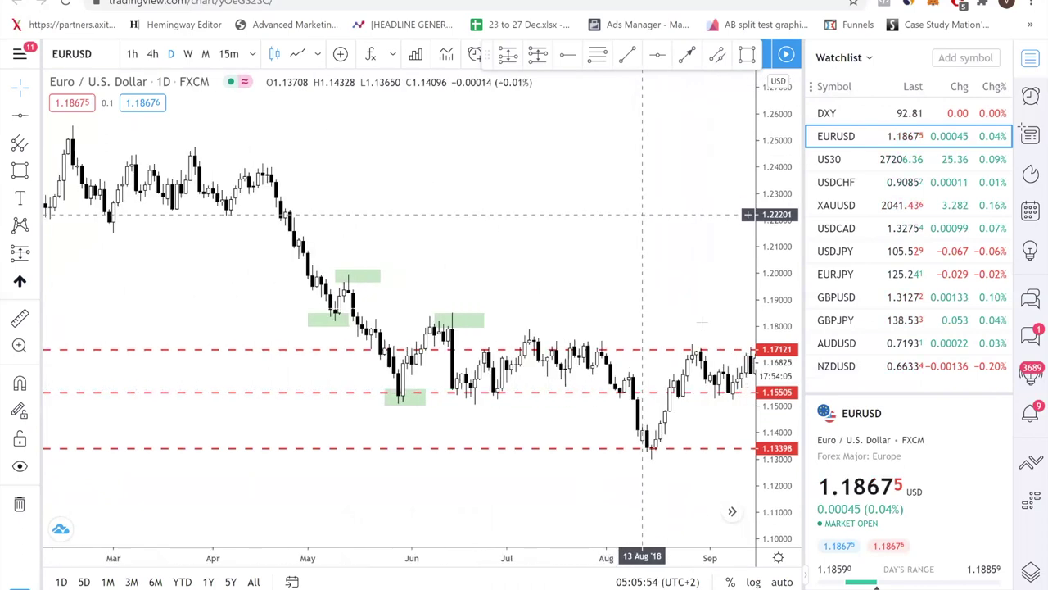
click(32, 282)
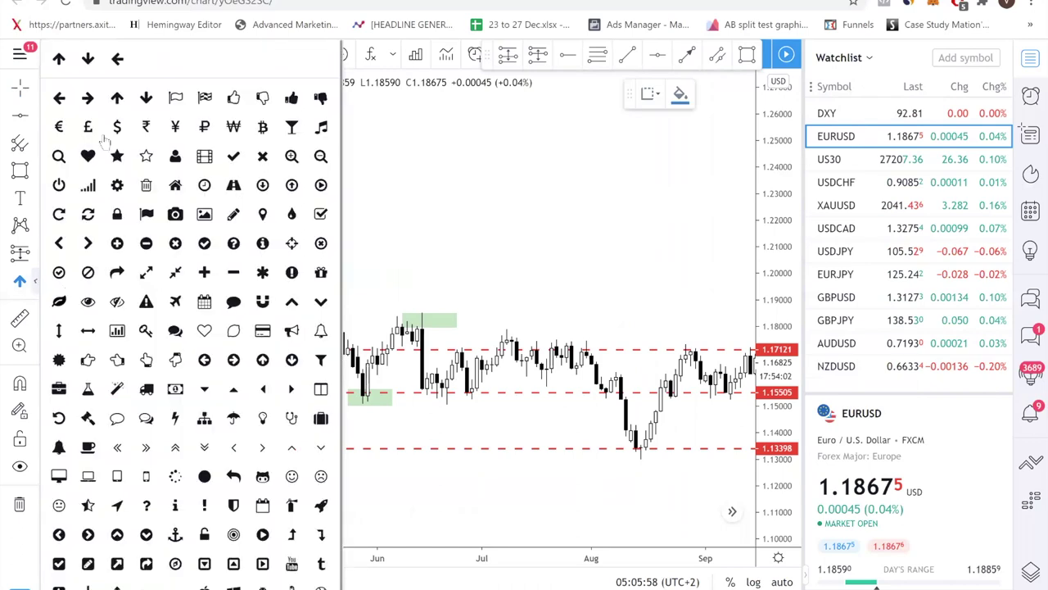
click(88, 58)
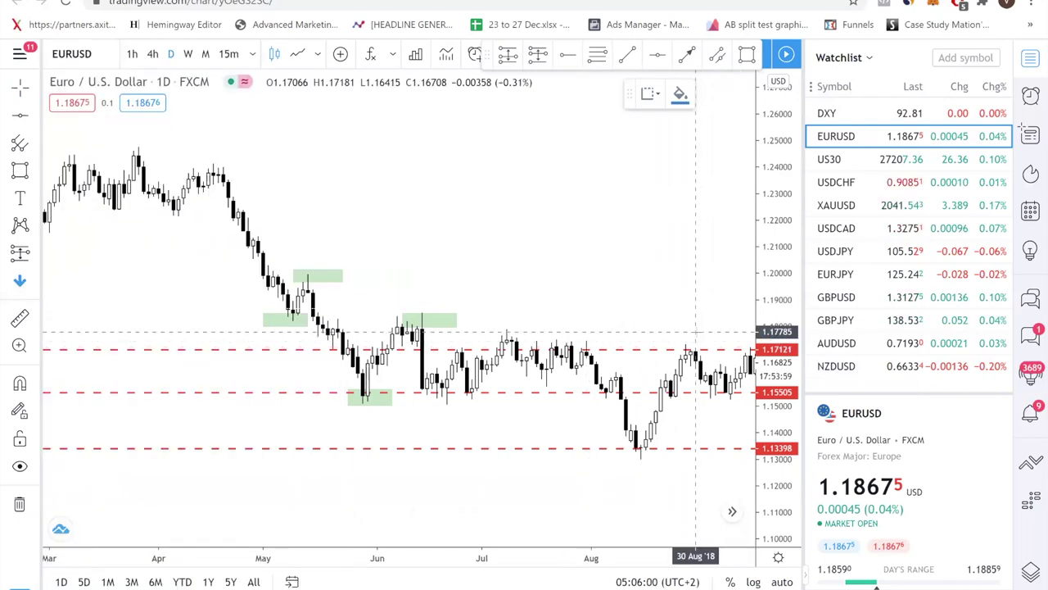
click(698, 330)
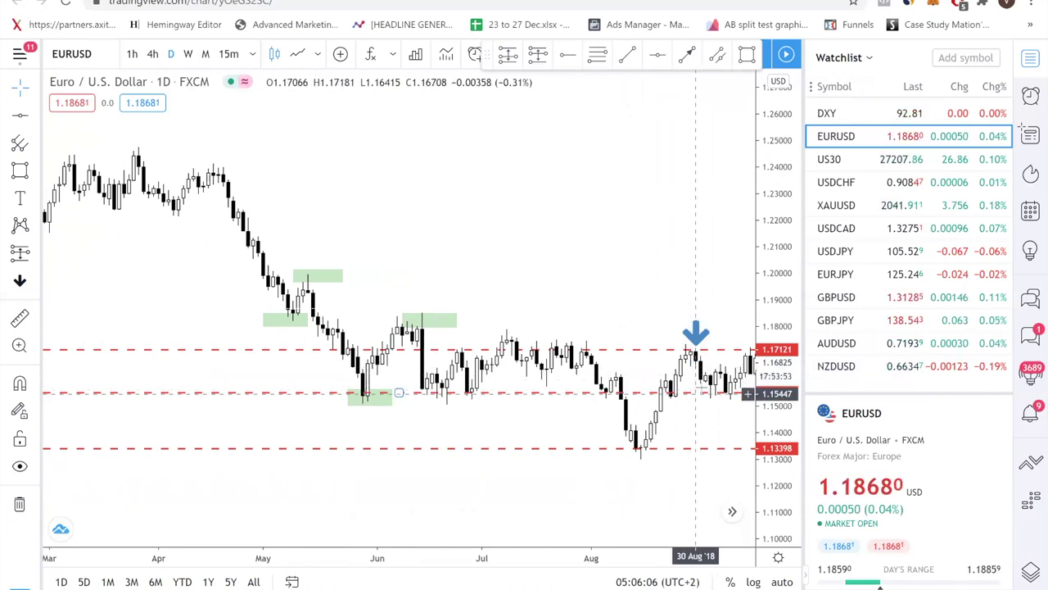
- Place a short position at the arrow from 28 August 2018, with entry 1.16024, stop 1.17467 and target 1.15534
click(34, 253)
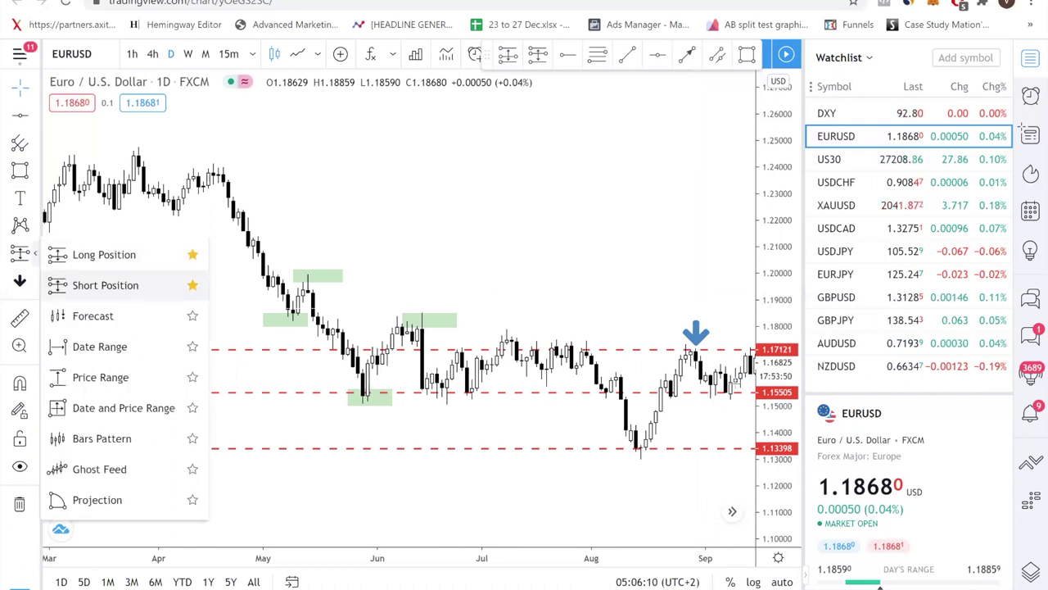
click(105, 285)
click(690, 352)
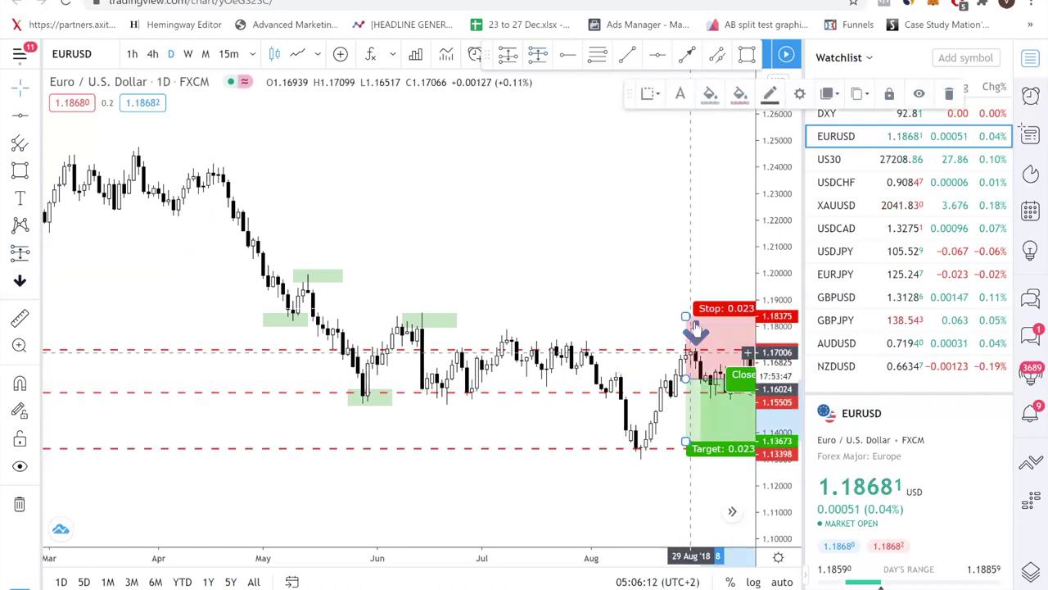
drag(685, 316, 685, 339)
click(640, 295)
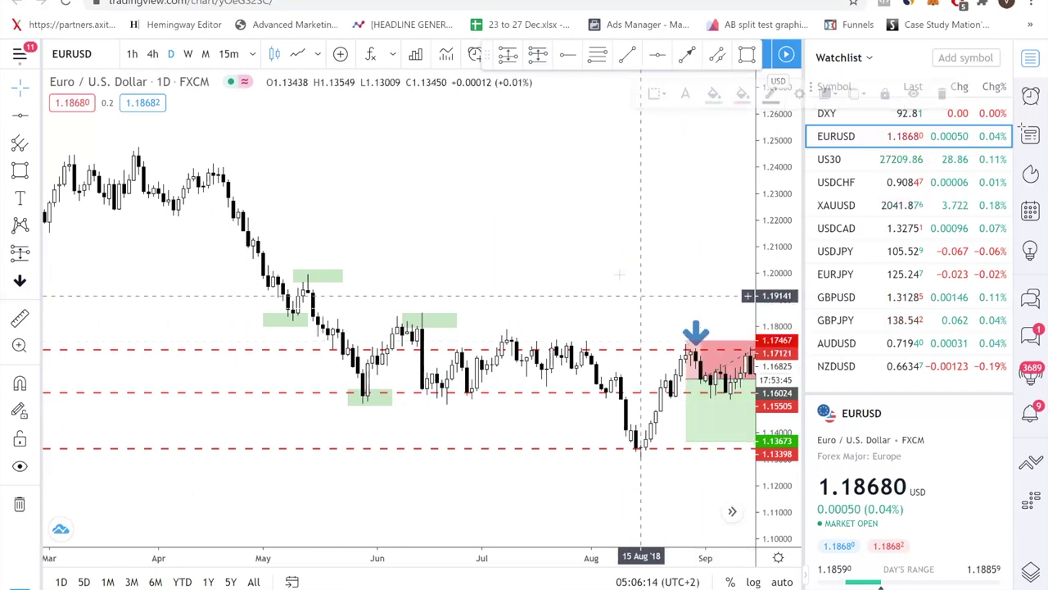
drag(619, 275, 557, 286)
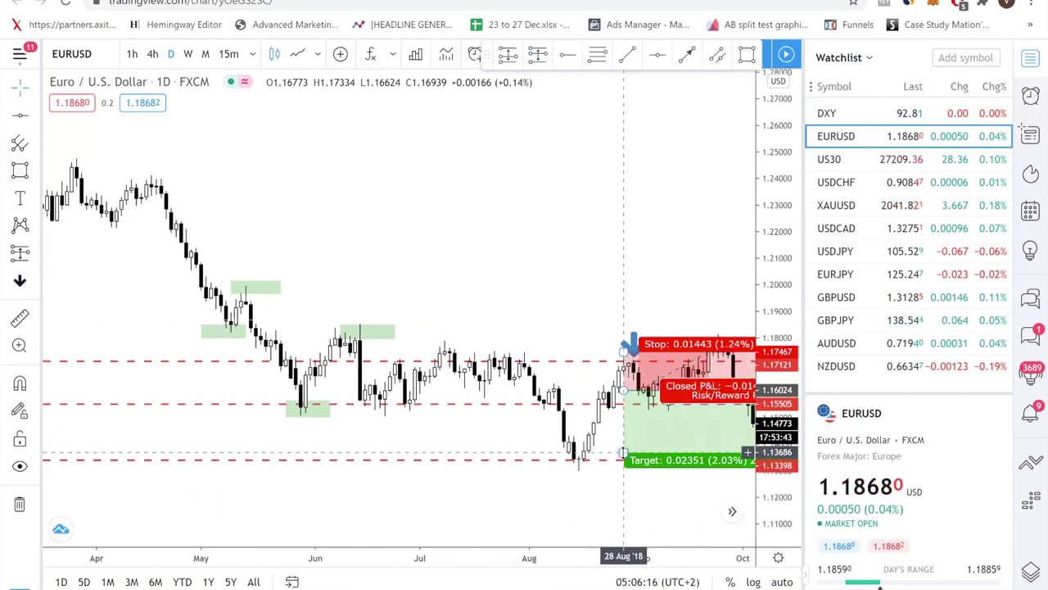
drag(624, 451, 624, 403)
drag(624, 451, 584, 458)
drag(616, 258, 562, 275)
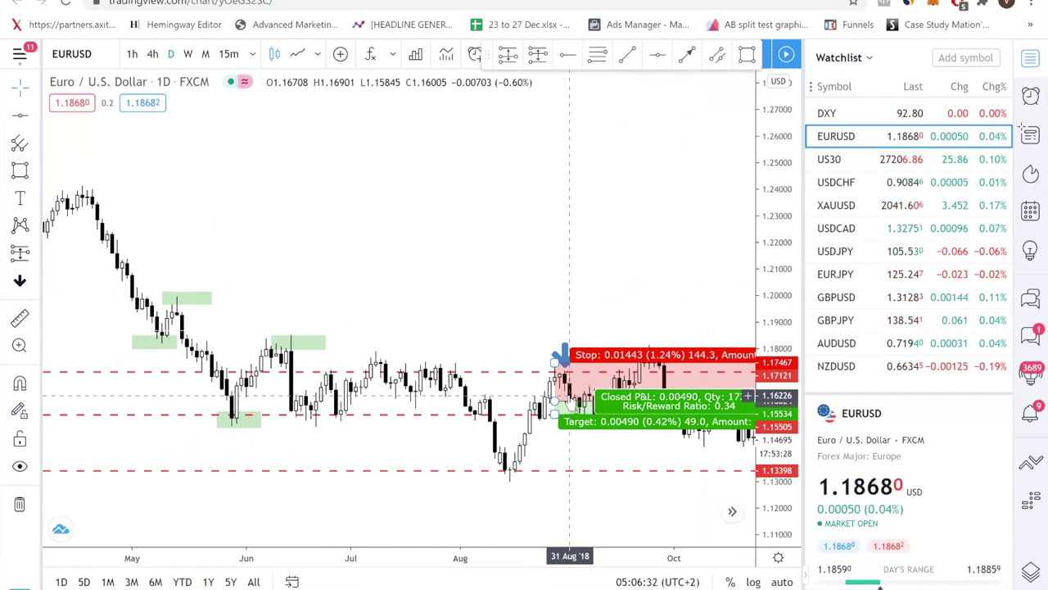
click(556, 362)
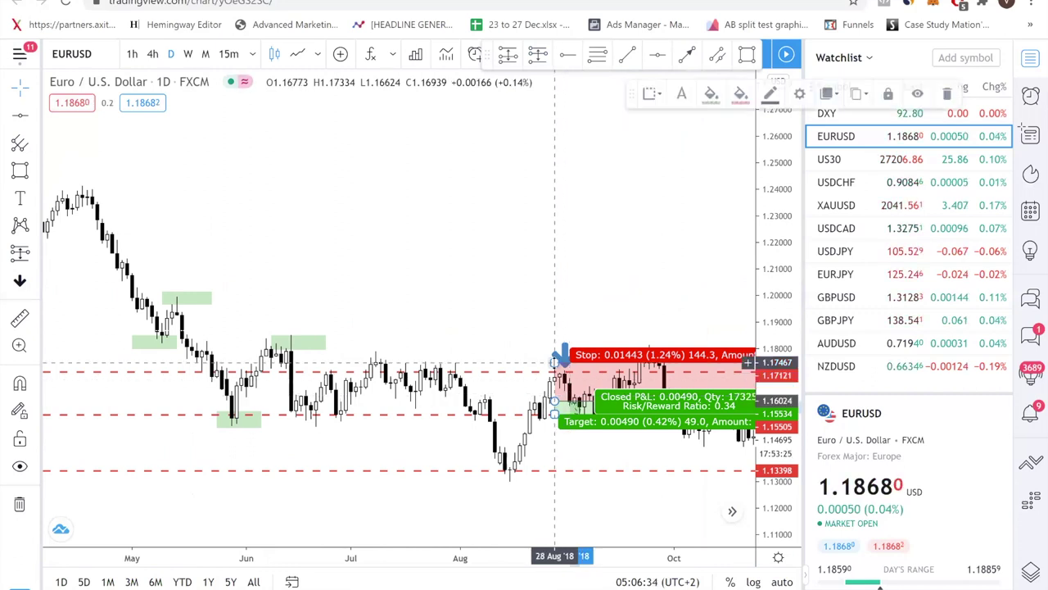
- Delete the short position from 28 August 2018 and remove all remaining drawings from the EURUSD chart
key(Delete)
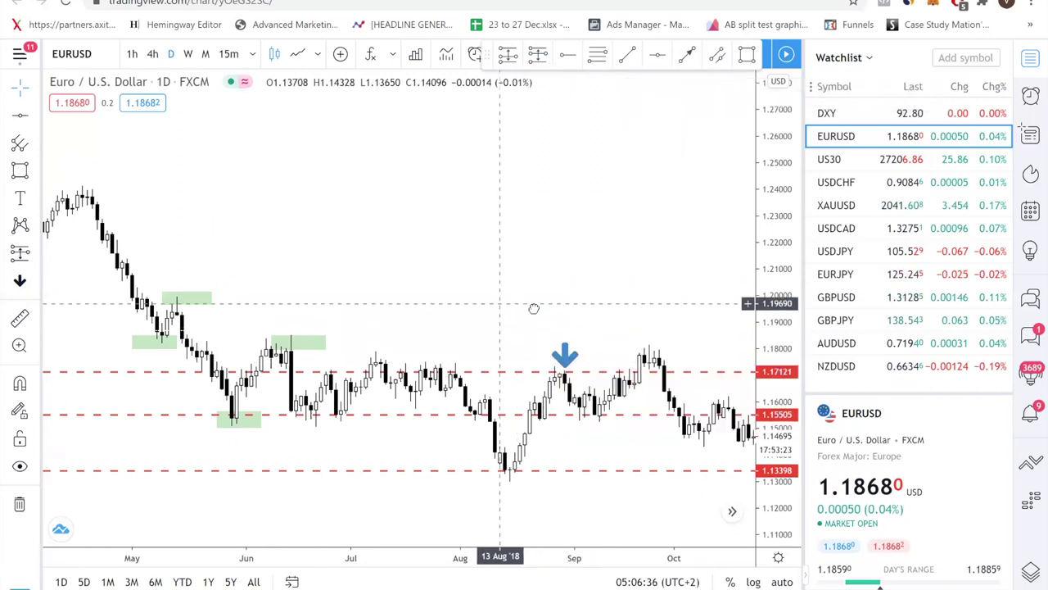
scroll(535, 310, left, 3)
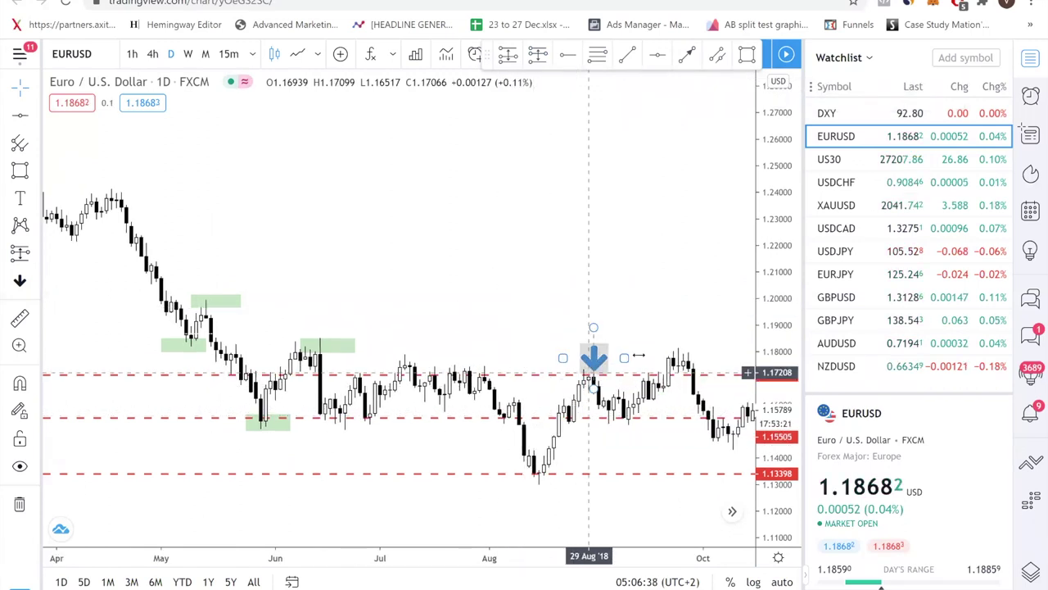
click(596, 363)
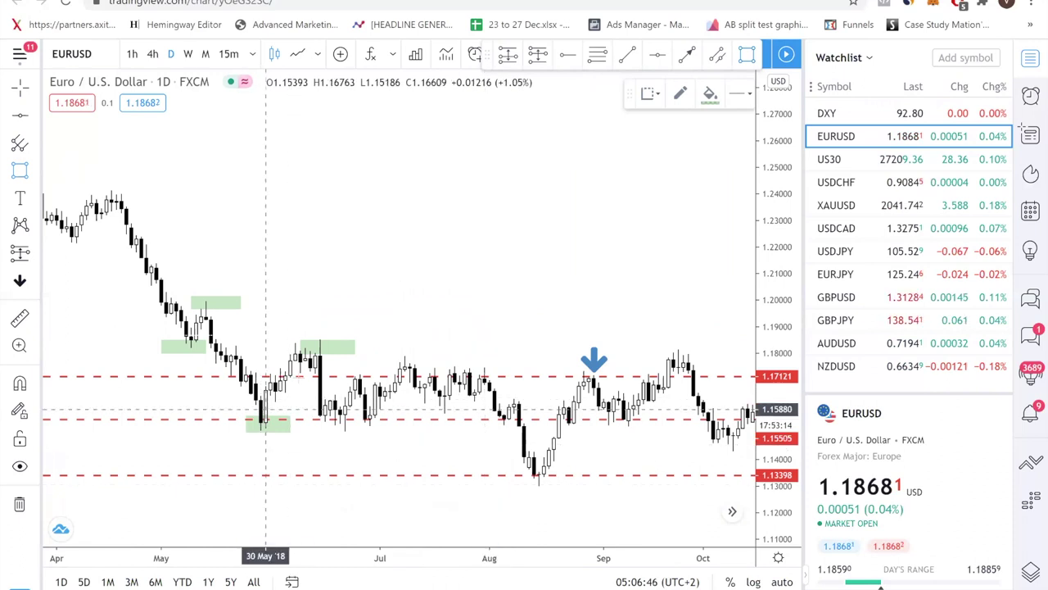
key(Escape)
right_click(451, 229)
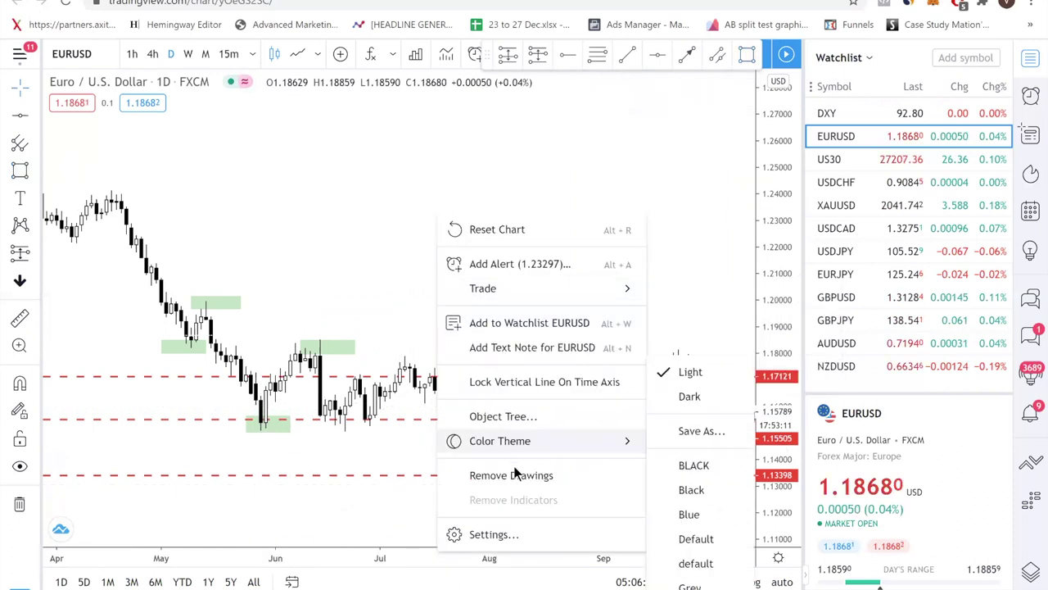
click(509, 472)
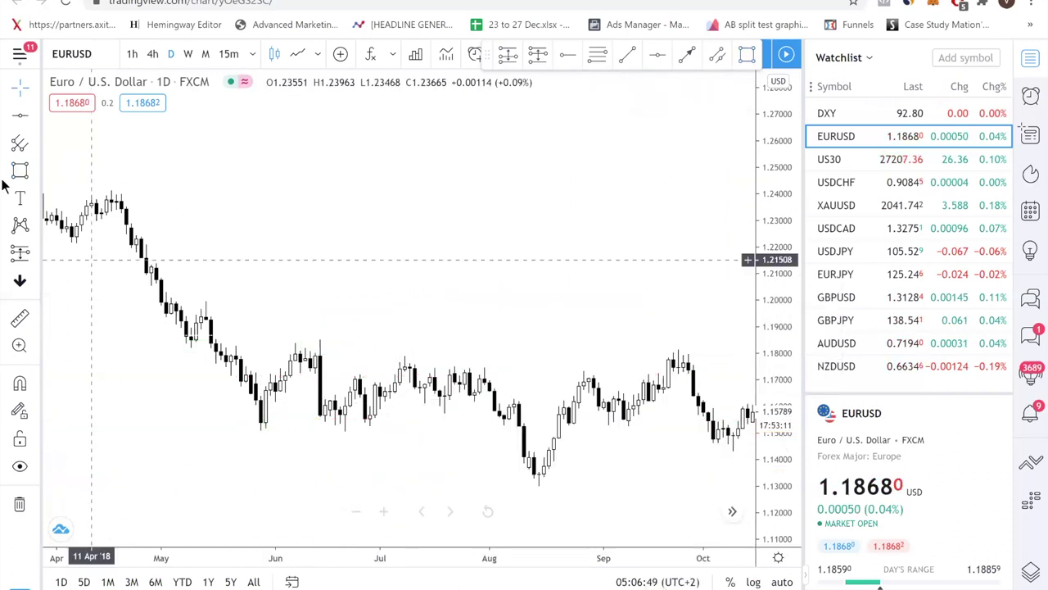
click(584, 366)
click(623, 395)
drag(624, 395, 633, 421)
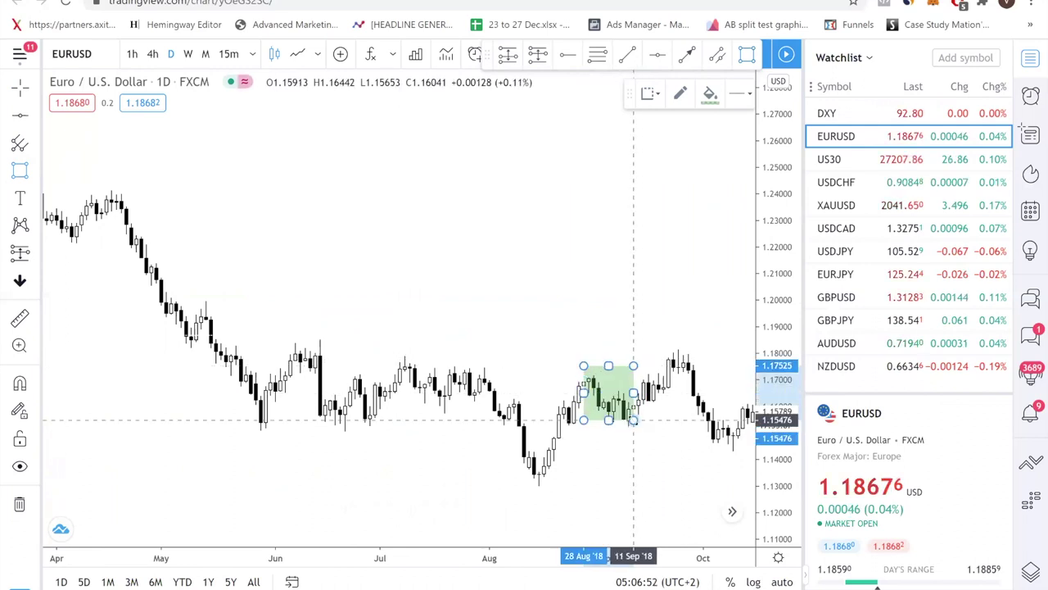
key(Escape)
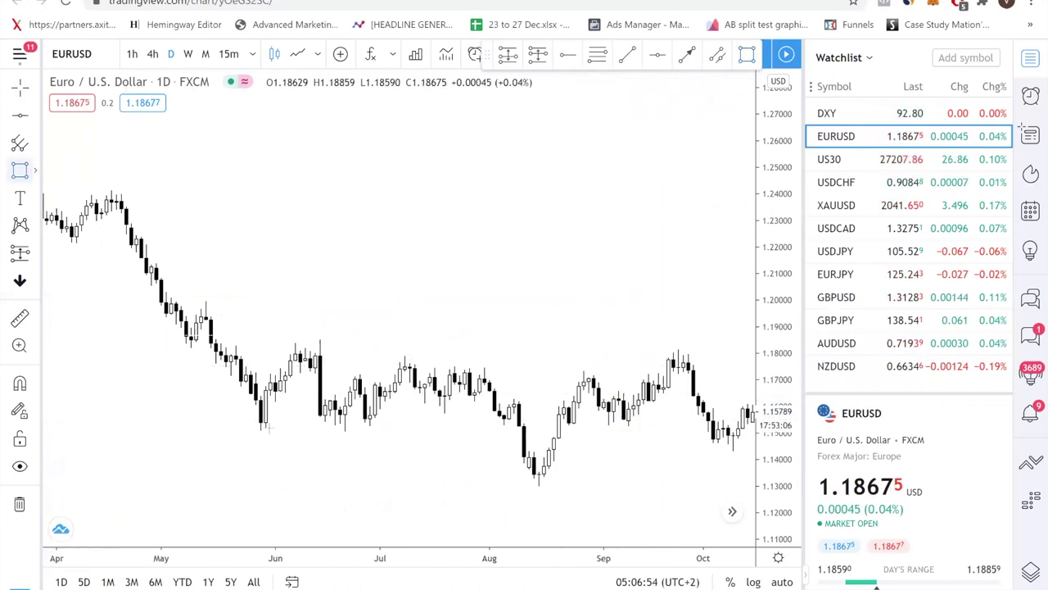
- Mark the late May to June lows, the 10–20 August 2018 low and the 31 August–13 September 2018 lows with green rectangles
drag(255, 409, 375, 440)
click(20, 171)
drag(523, 463, 557, 484)
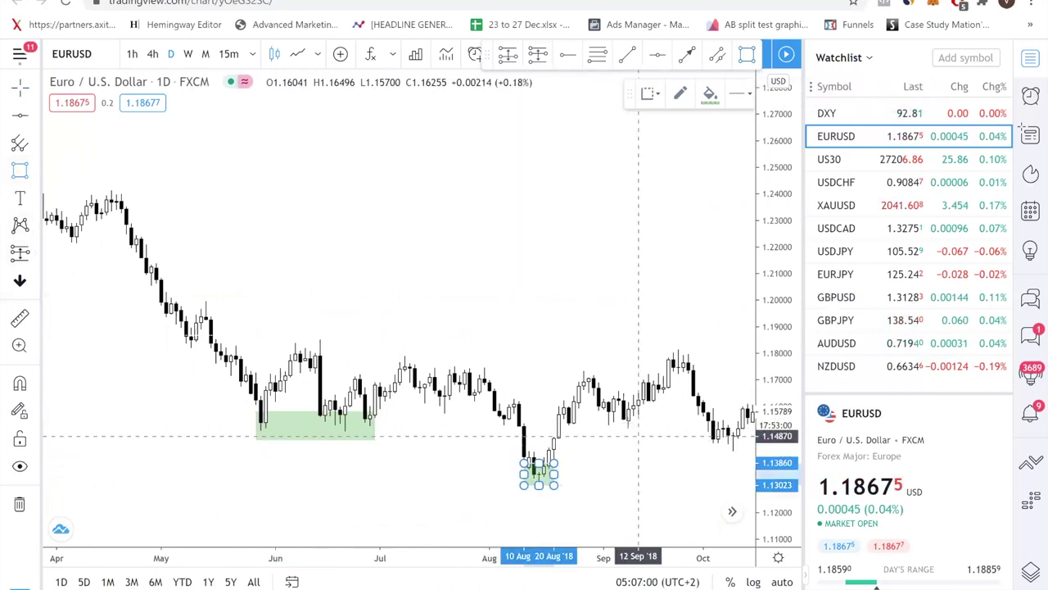
mouse_move(599, 416)
mouse_down()
mouse_move(612, 433)
mouse_move(644, 433)
mouse_up()
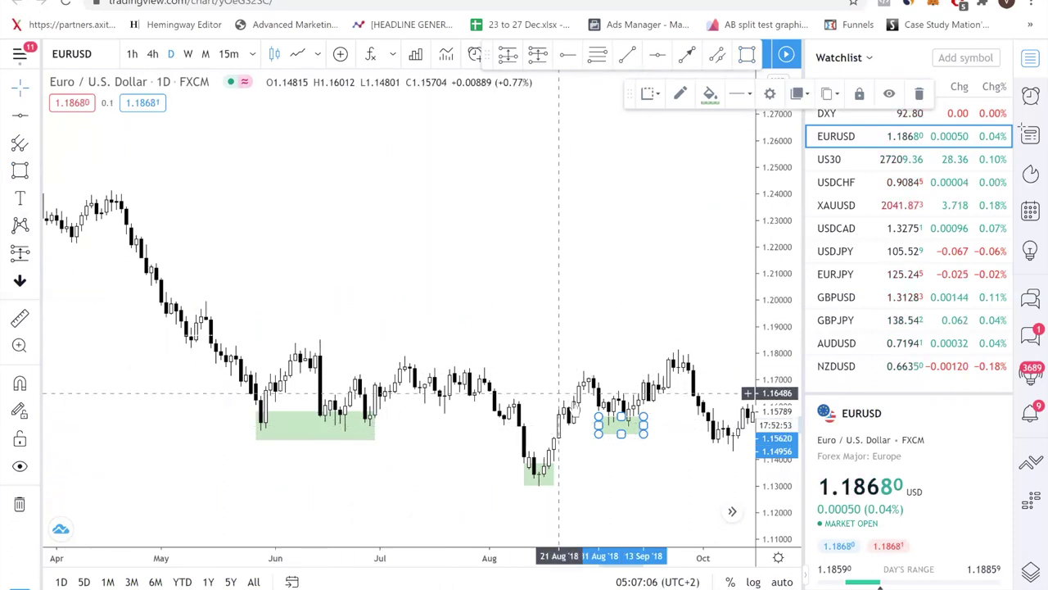
- View the marked lows with price shown as a line chart and return the display to candlesticks
click(294, 56)
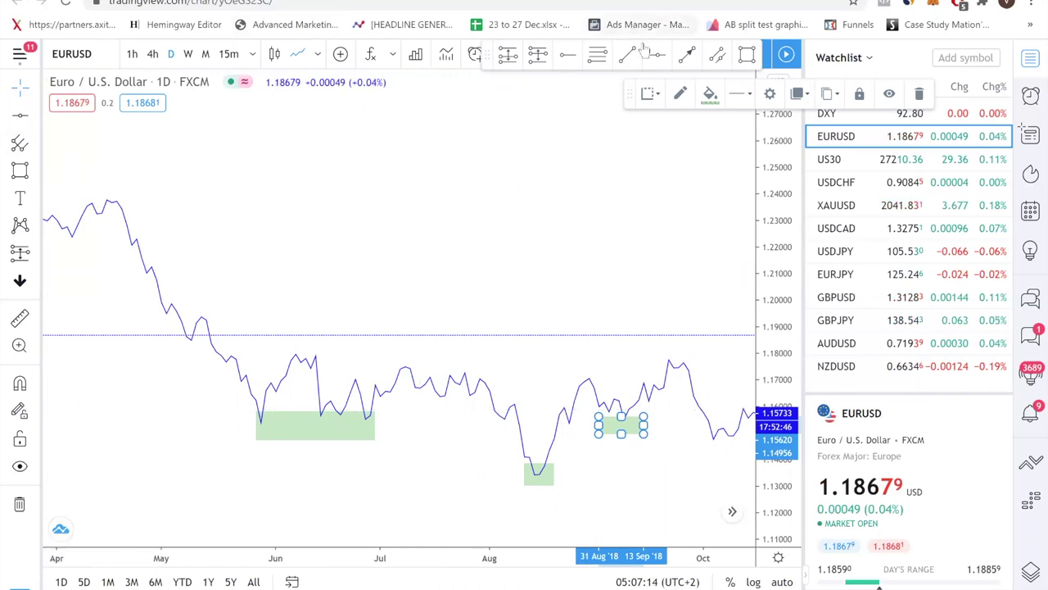
click(24, 92)
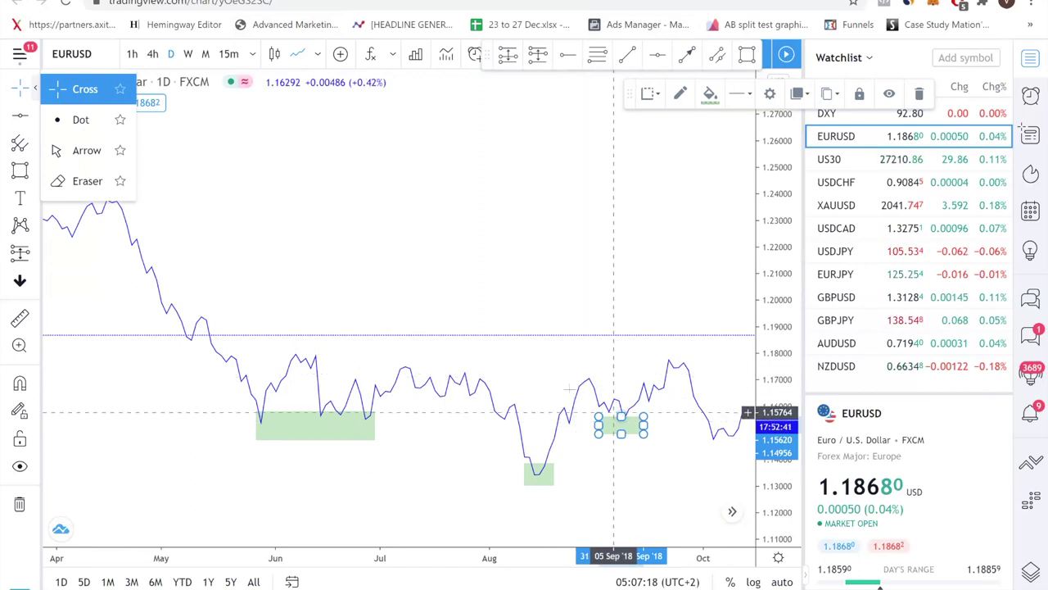
click(274, 54)
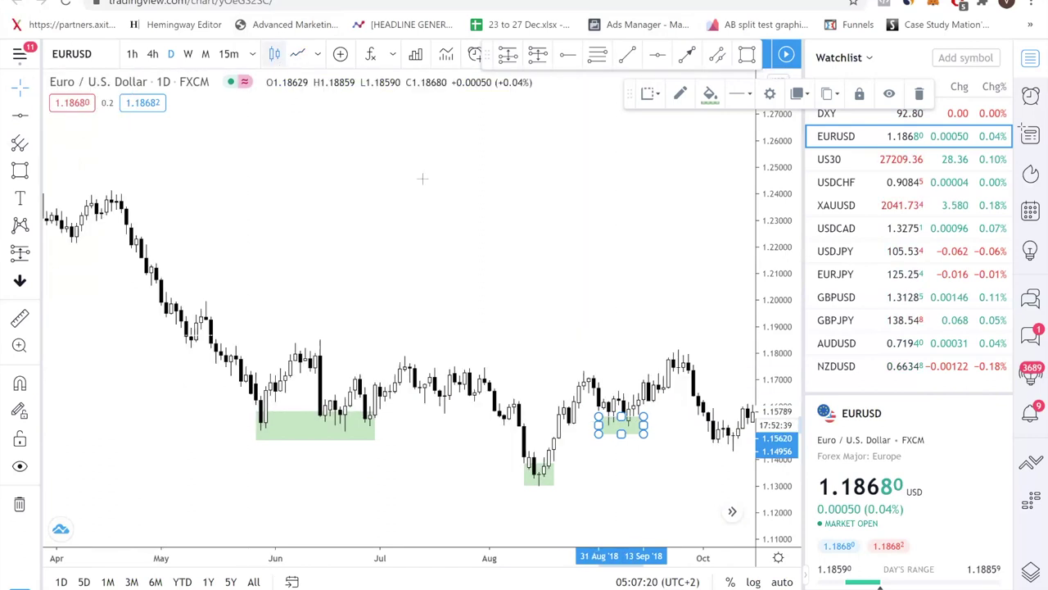
click(512, 348)
- Draw red dashed horizontal lines at 1.15332 and 1.17525, and extend the September rectangle's lower edge to 1.14899
click(20, 118)
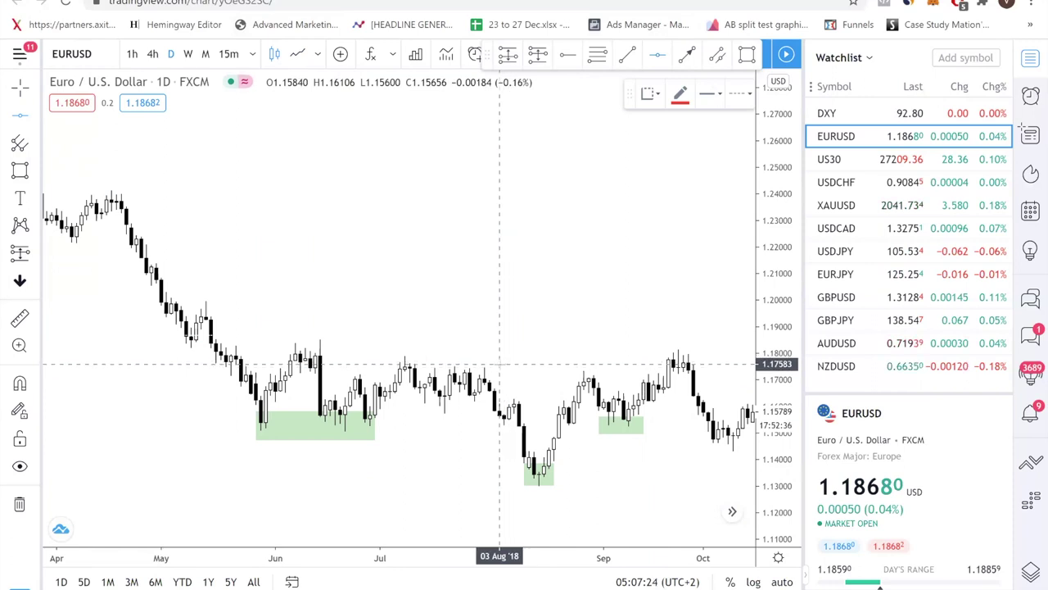
click(365, 424)
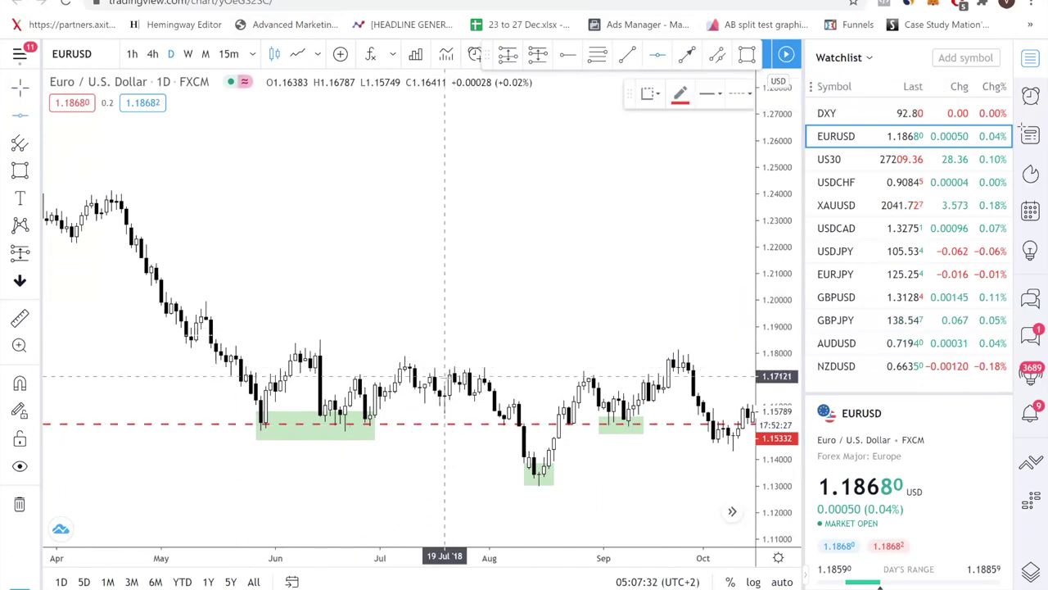
click(440, 366)
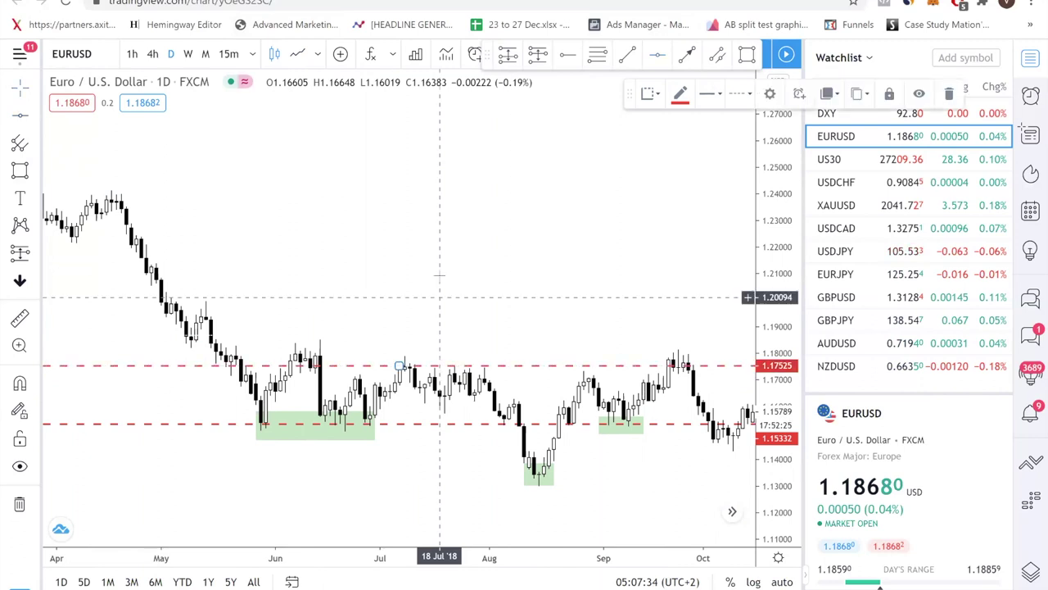
click(644, 435)
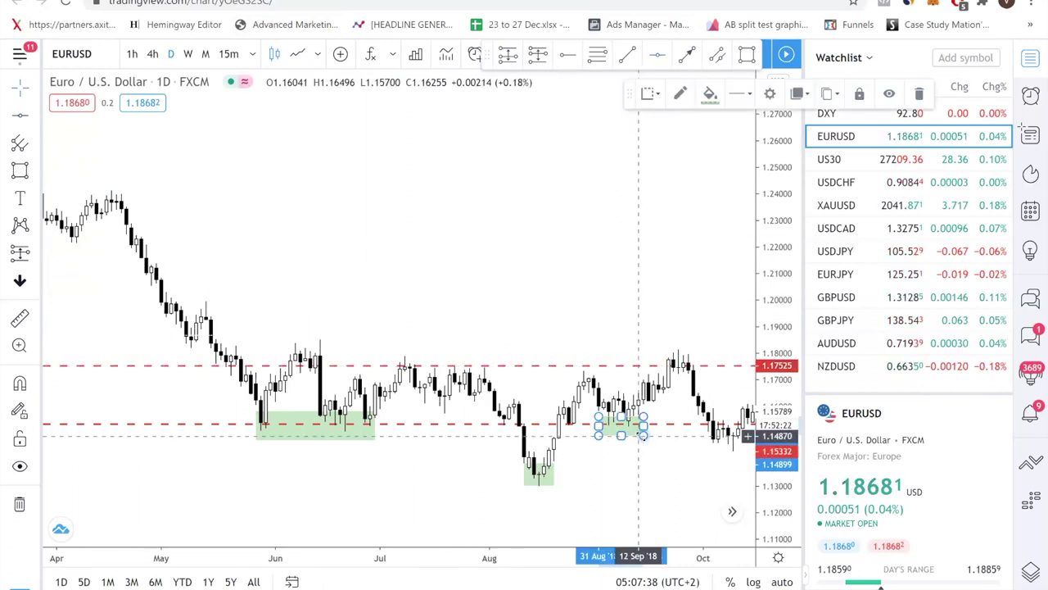
click(598, 463)
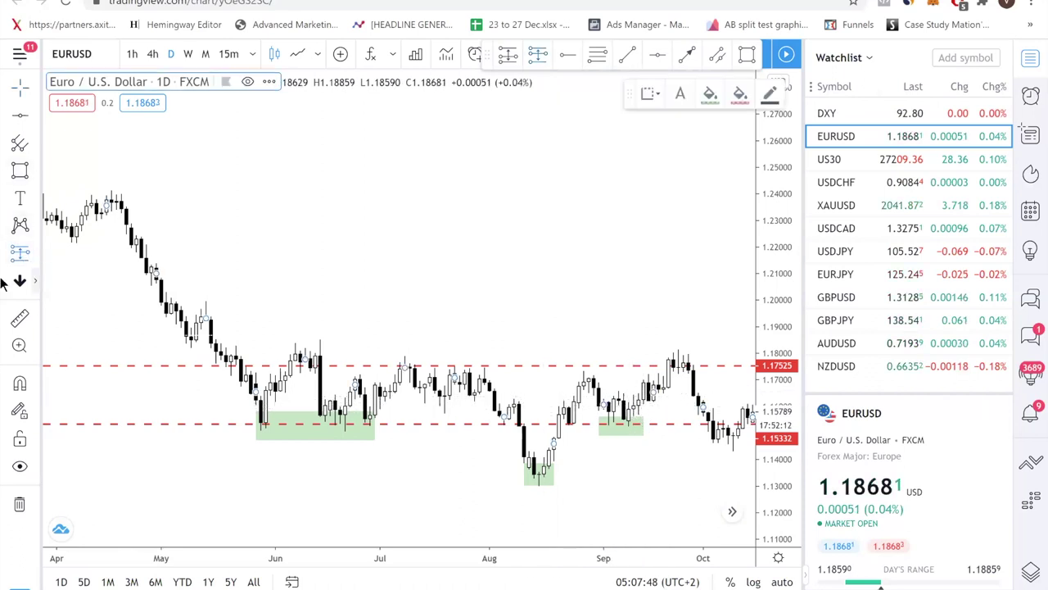
- Place a long position from 12 September 2018 with entry 1.15995, stop 1.15043 and target 1.18410
click(21, 256)
click(36, 253)
click(95, 257)
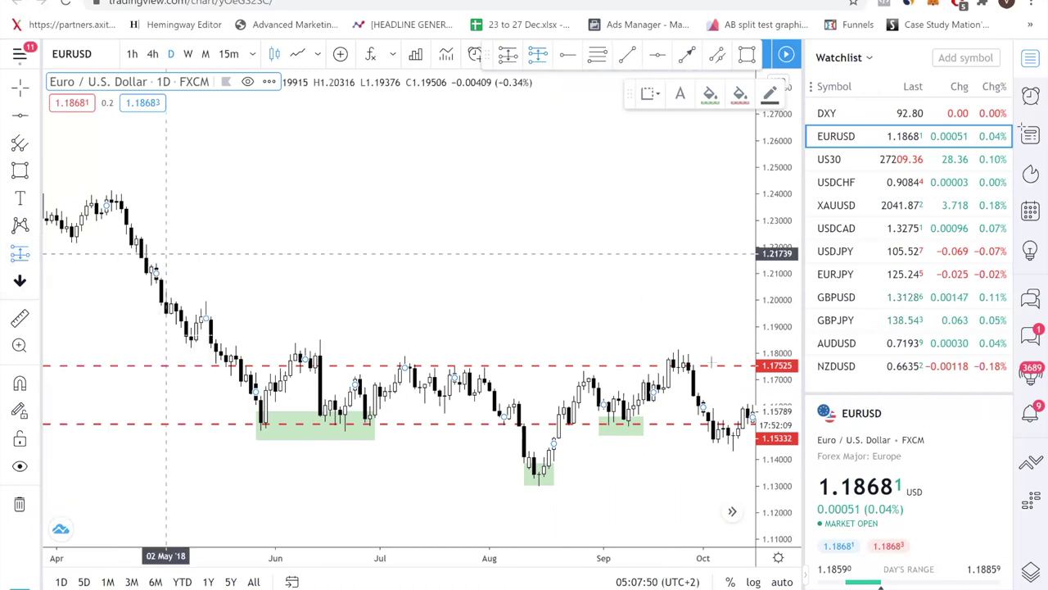
click(638, 405)
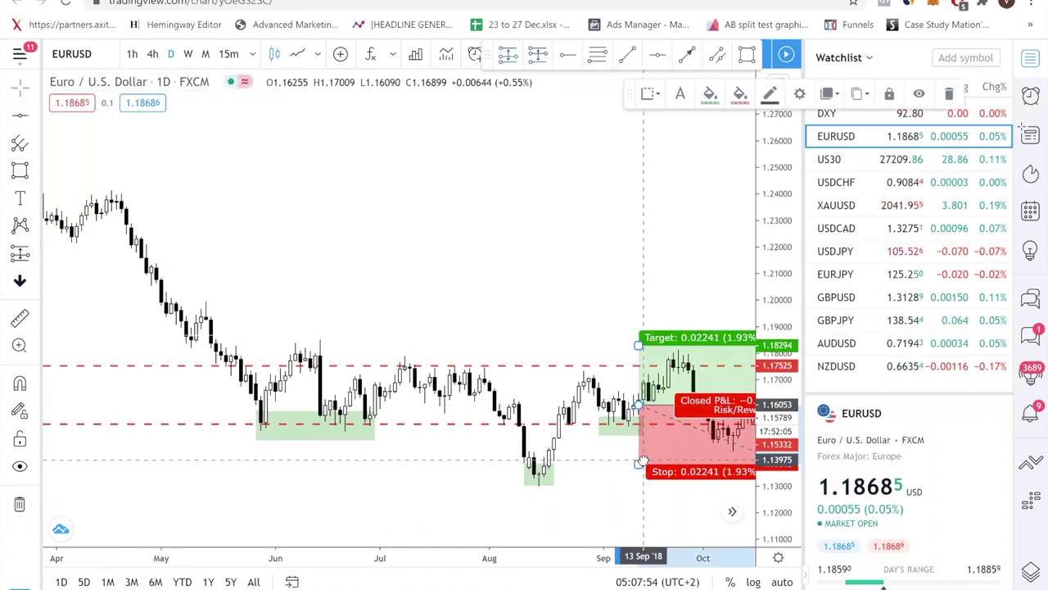
drag(644, 460, 640, 457)
click(635, 397)
drag(636, 398, 641, 413)
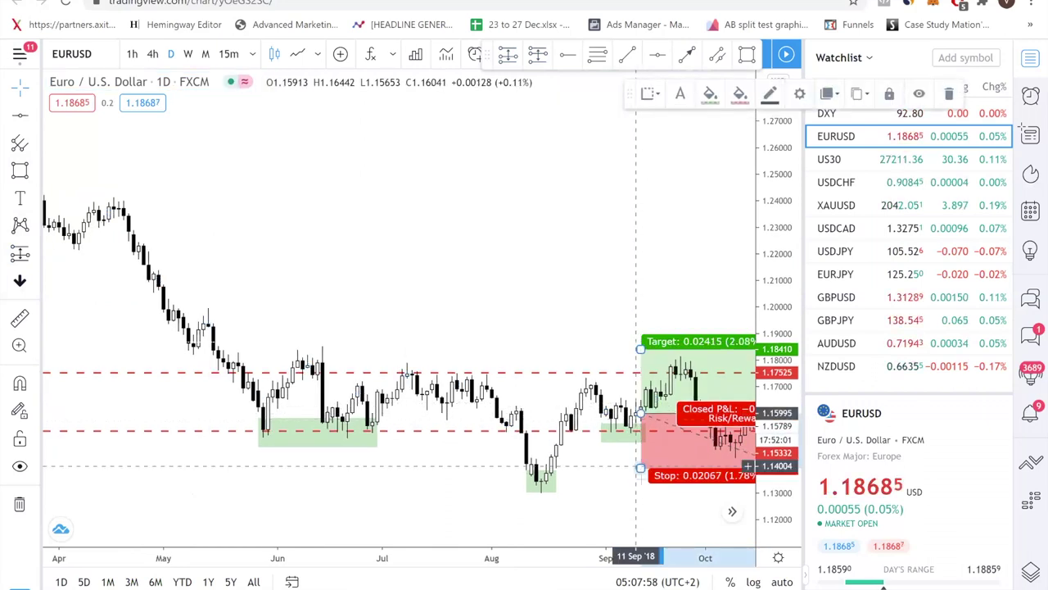
drag(641, 466, 640, 439)
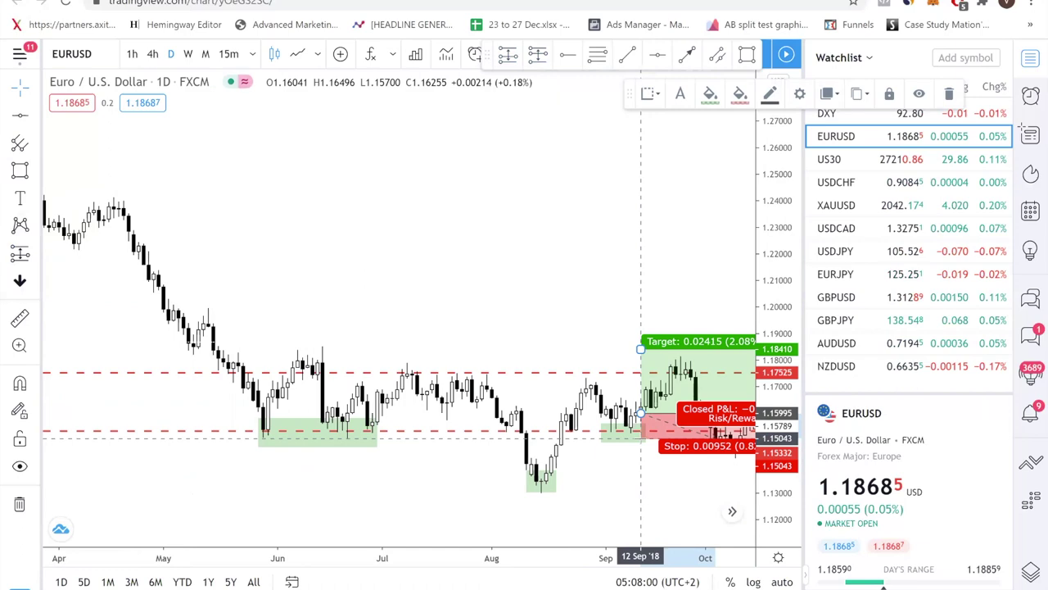
- Lower the long position's target to about the level of the upper red dashed line
drag(630, 479, 585, 470)
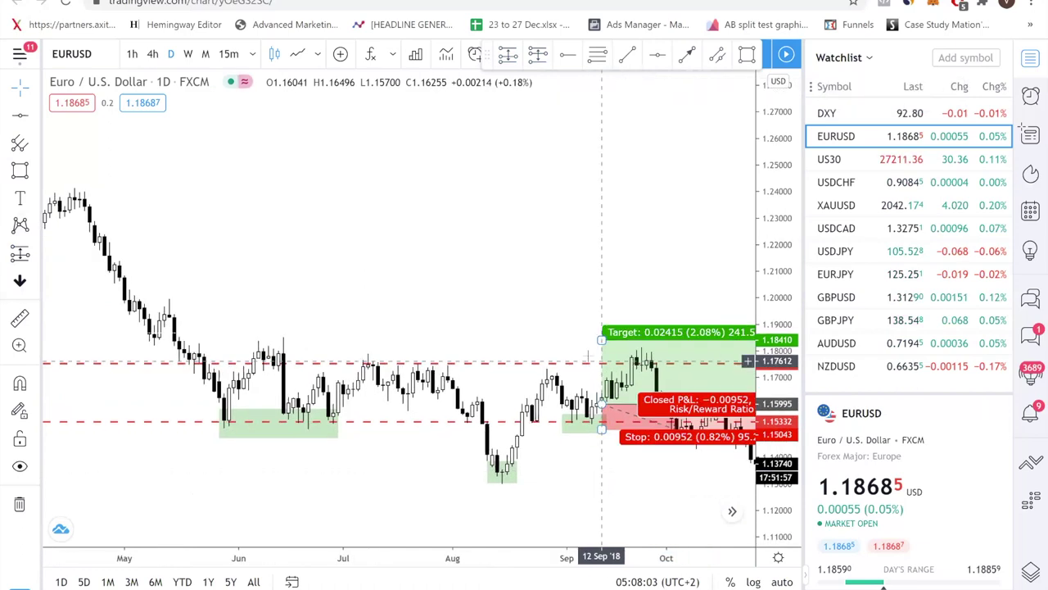
drag(602, 338, 602, 358)
drag(606, 270, 463, 278)
- Switch to the strategy PDF and review the Market Condition, Price Level and Entry sections on pages 28 and 29
click(528, 392)
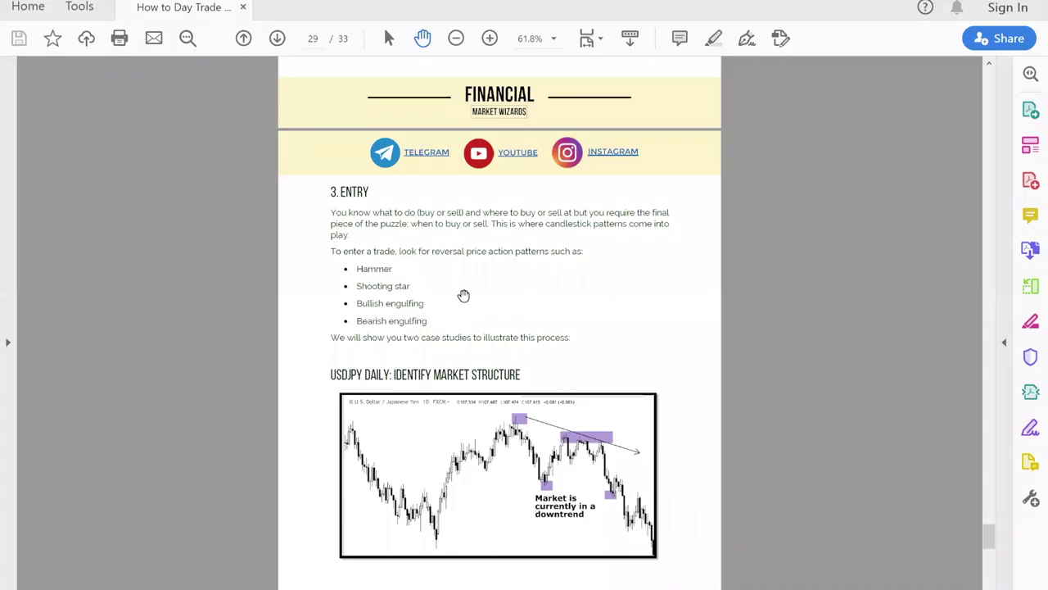
scroll(463, 320, up, 6)
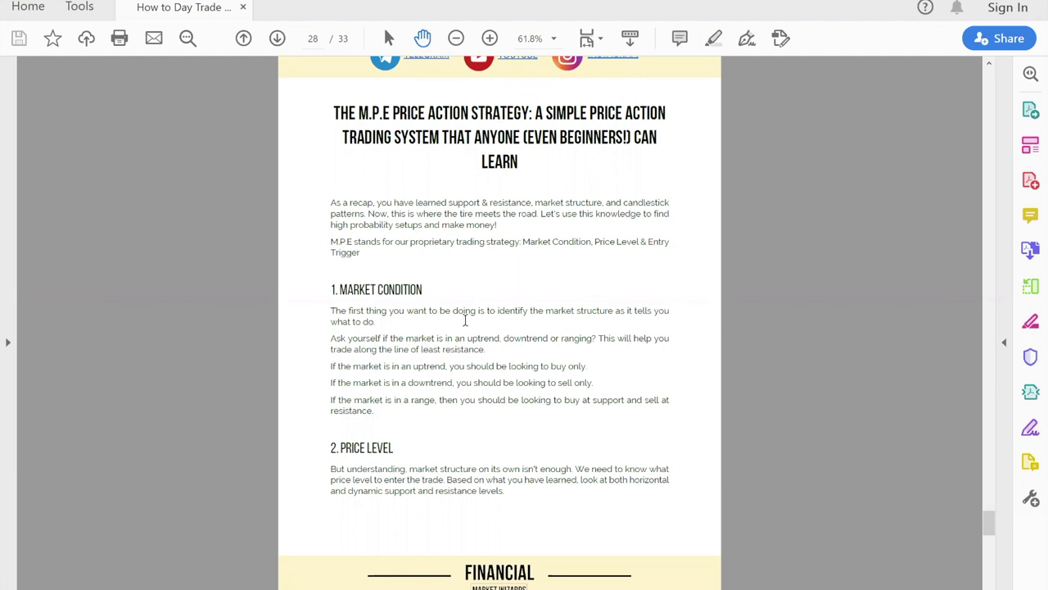
scroll(471, 415, down, 2)
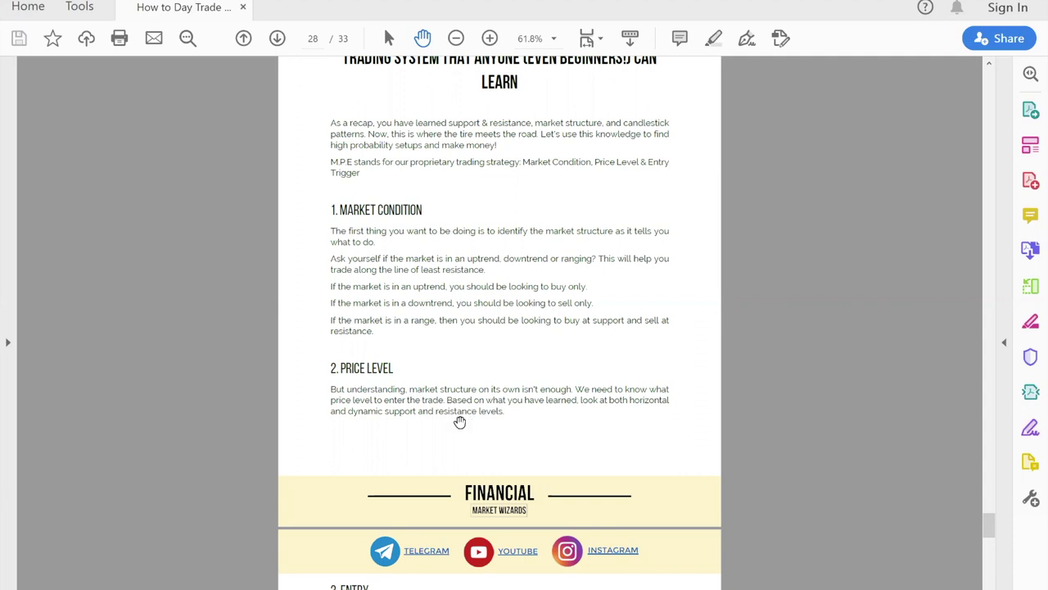
scroll(459, 421, down, 3)
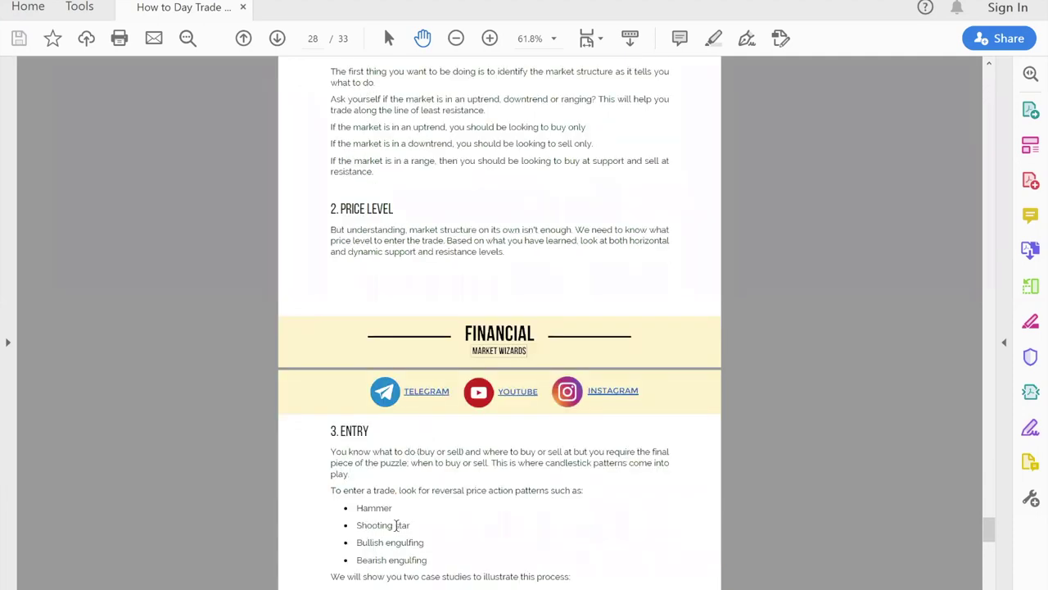